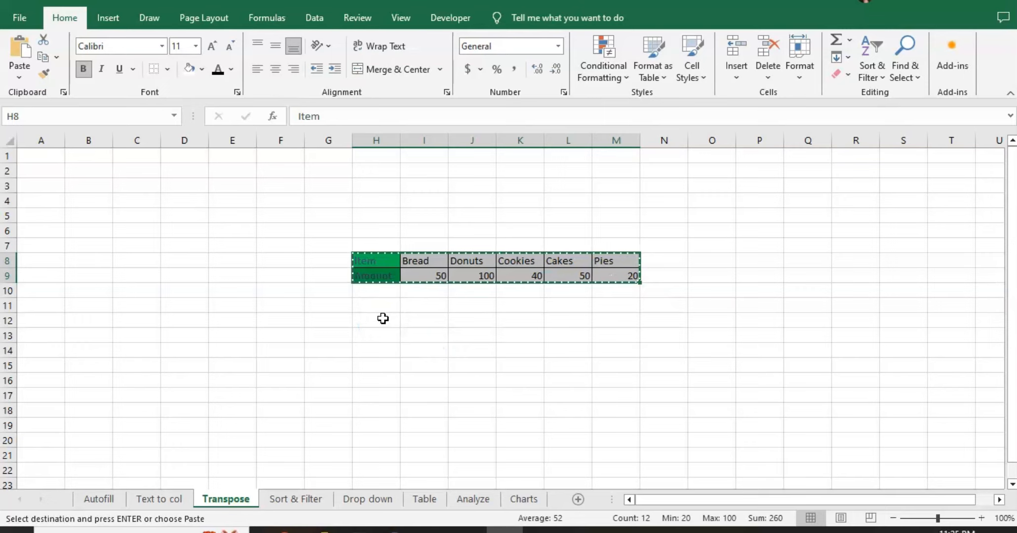
- Paste the copied Item and Amount range as a transposed table starting at cell H12
click(383, 318)
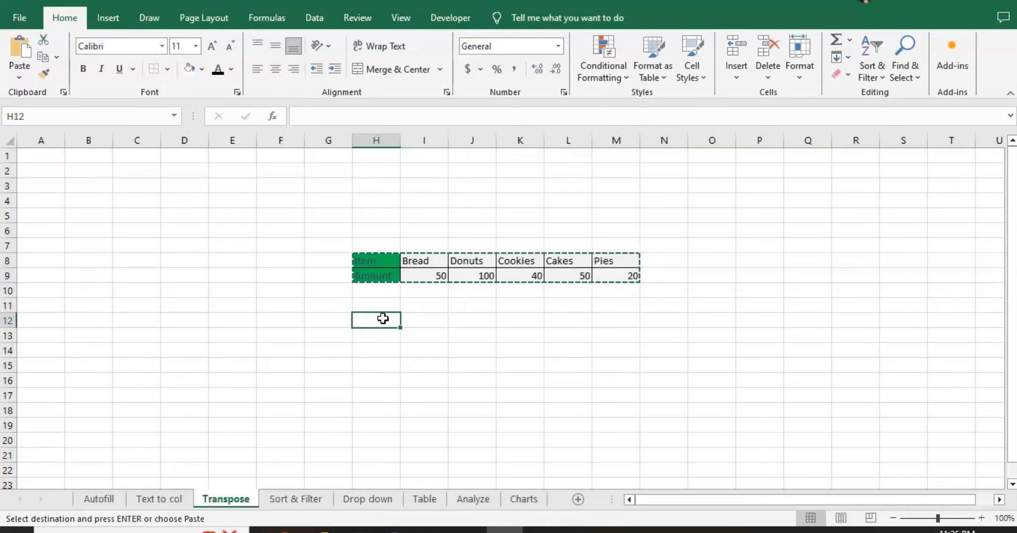
click(21, 78)
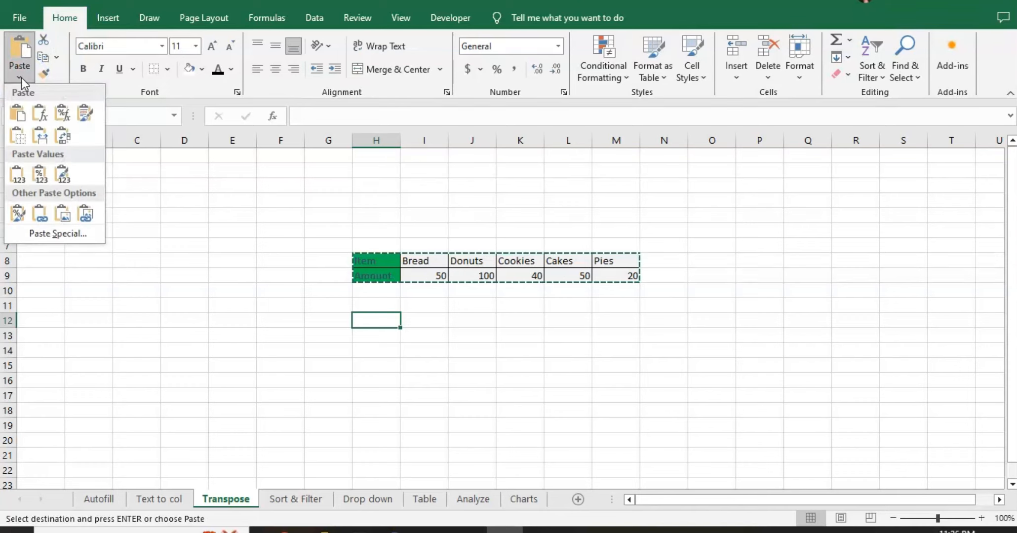
click(65, 137)
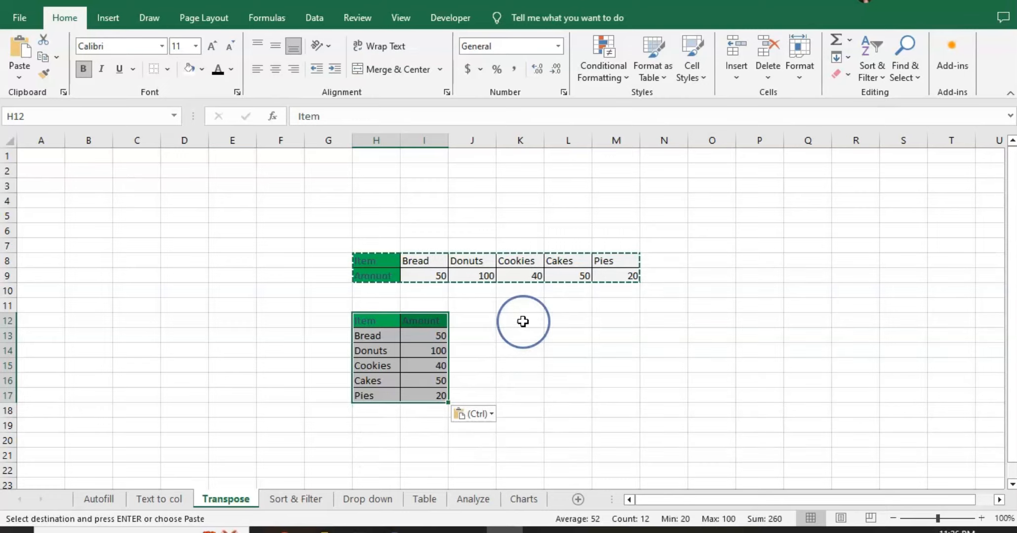
- Fill K12:L17 with the array formula =TRANSPOSE(H8:M9) to build a linked vertical copy of the Item and Amount table
drag(523, 322, 565, 396)
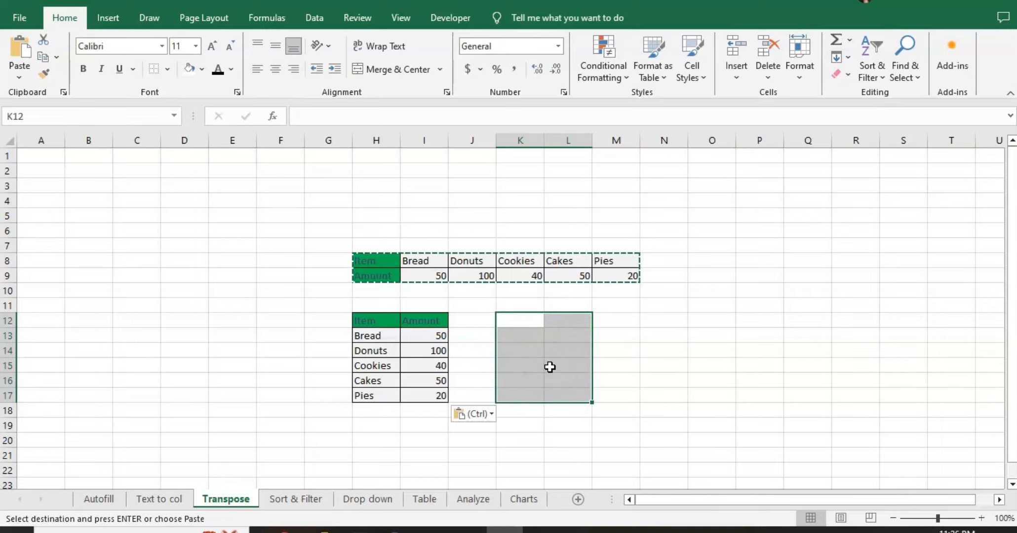
text(=)
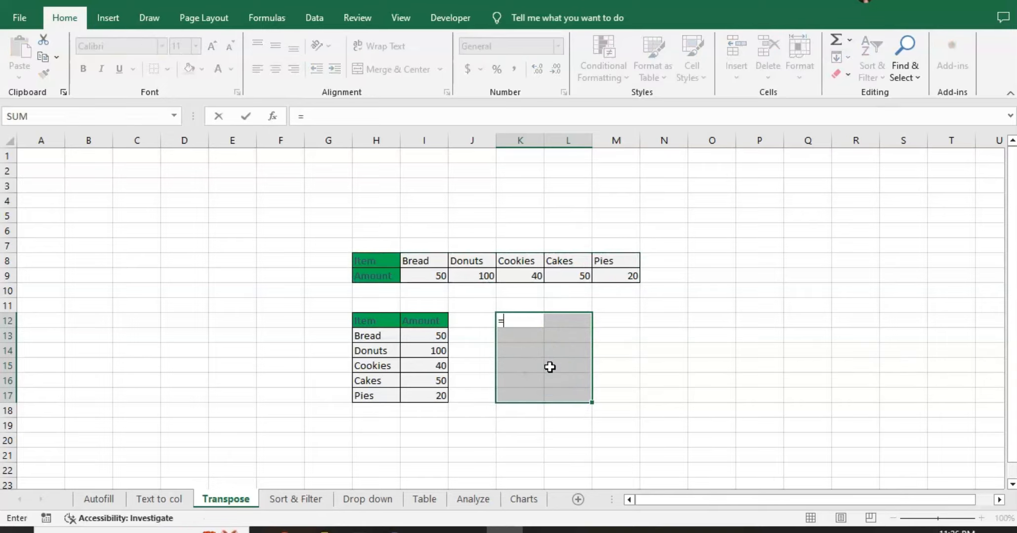
text(tra)
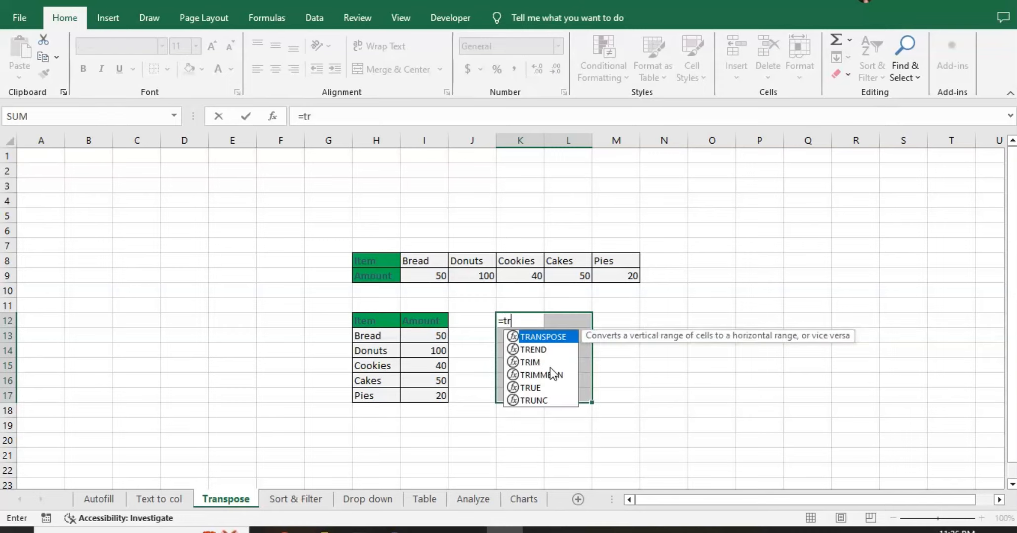
double_click(553, 340)
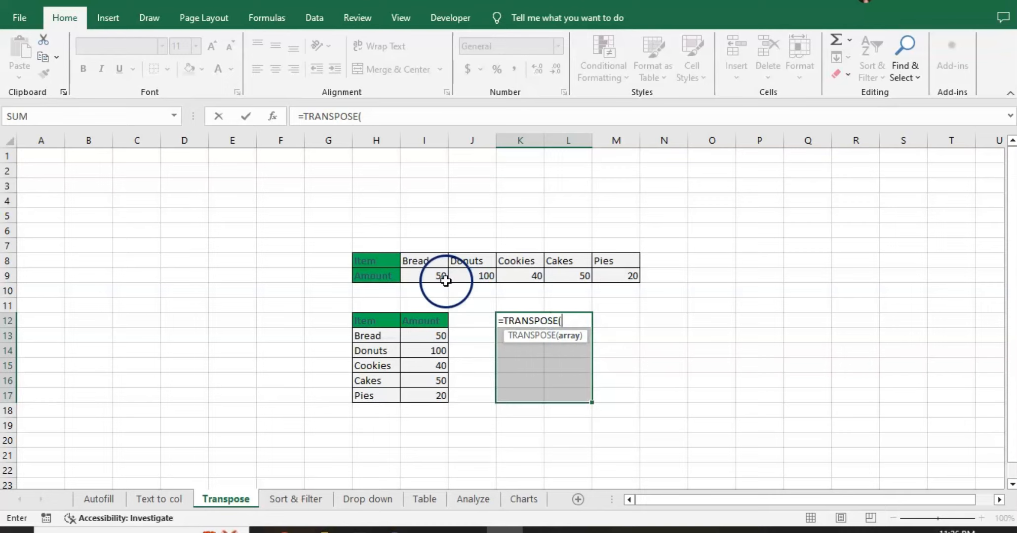
drag(386, 262, 623, 277)
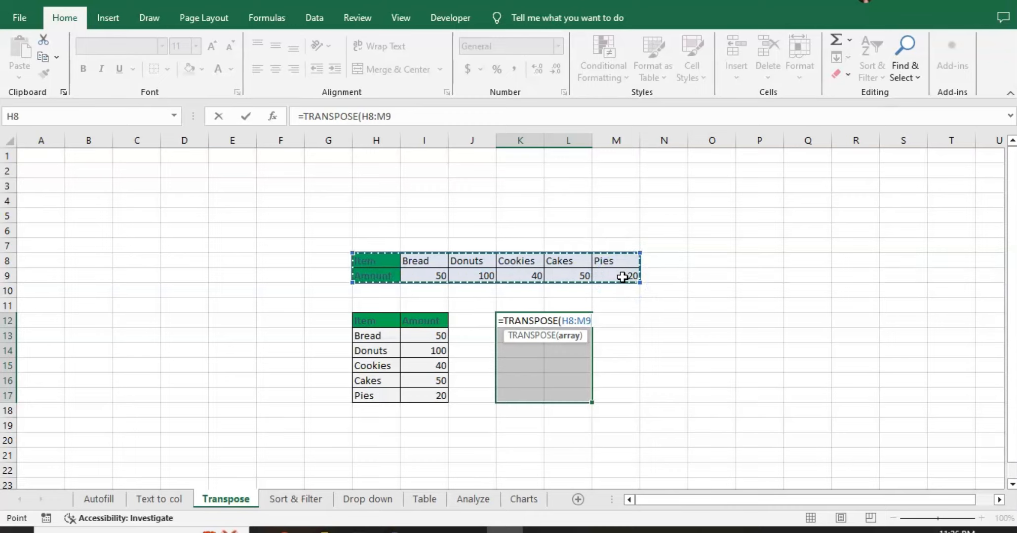
text())
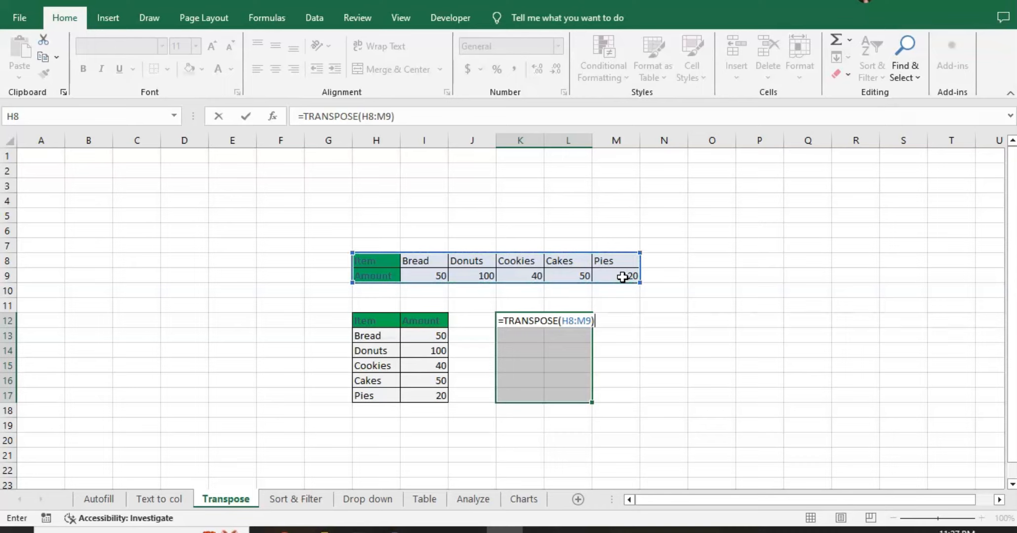
key(ctrl+shift+Return)
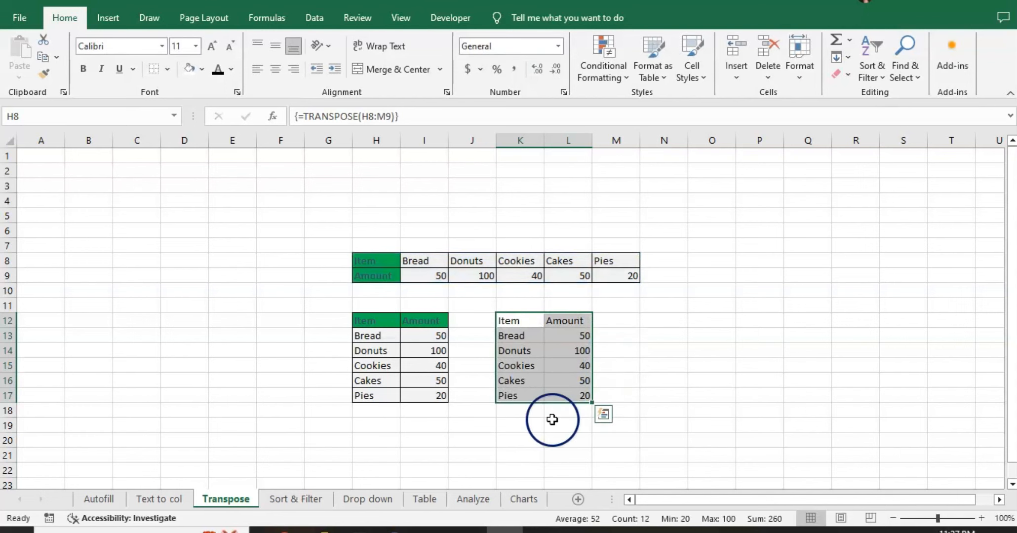
click(529, 416)
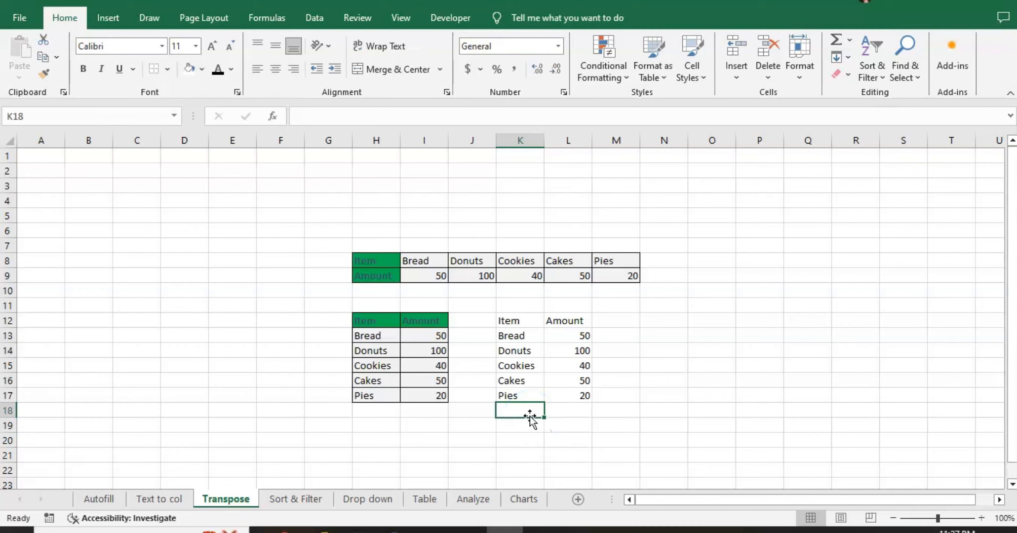
- On the Sort & Filter sheet, turn on filtering for the department sales table in H8:L16
click(296, 499)
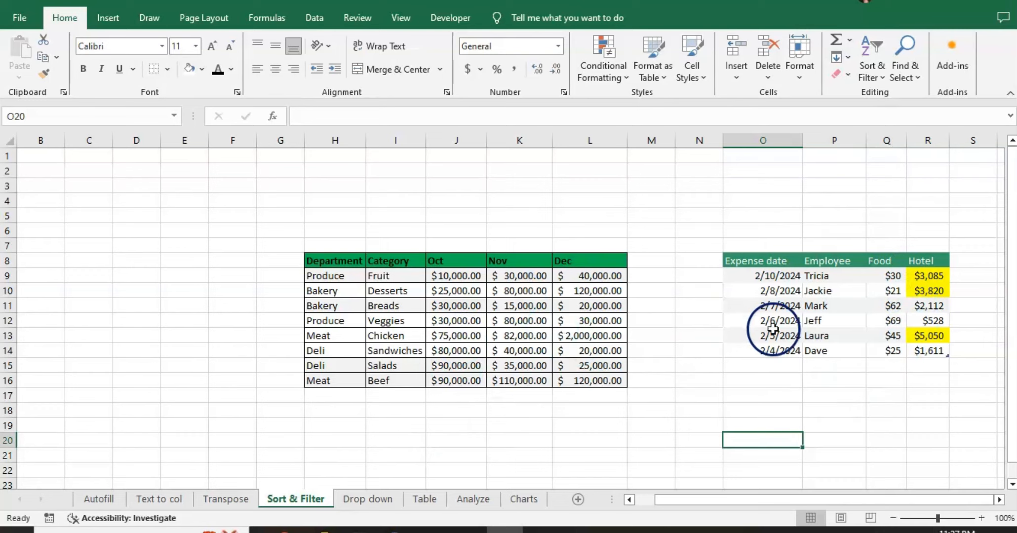
drag(341, 259, 574, 382)
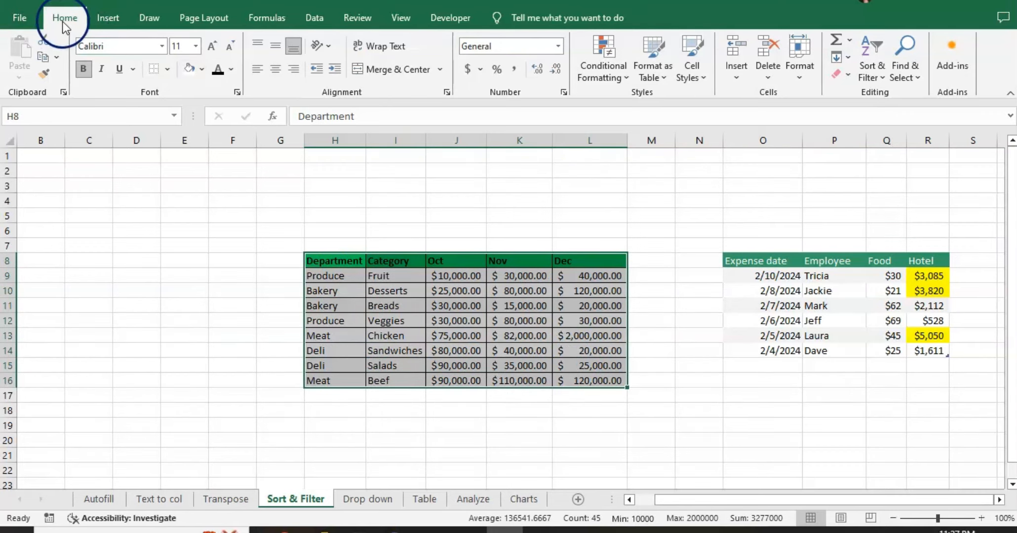
click(879, 77)
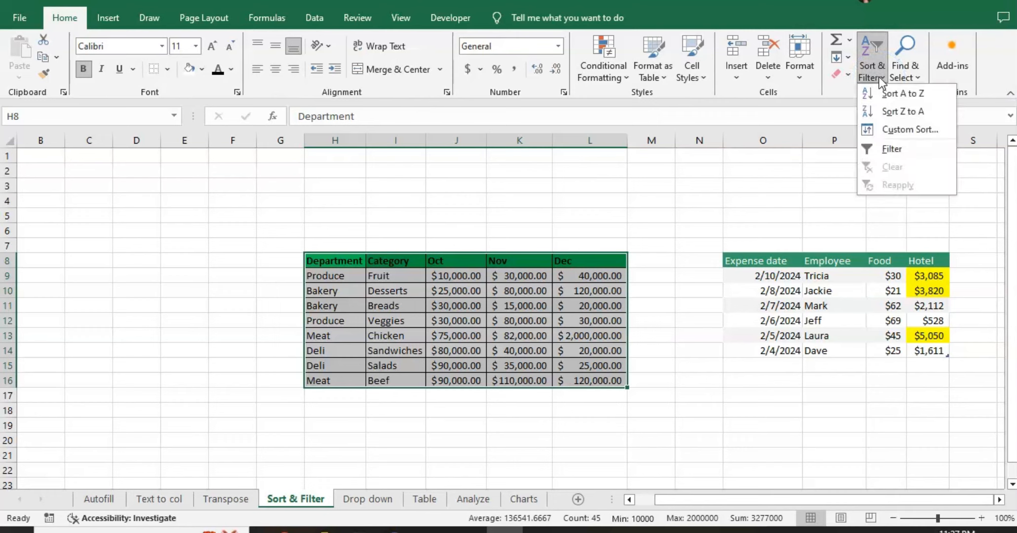
click(889, 150)
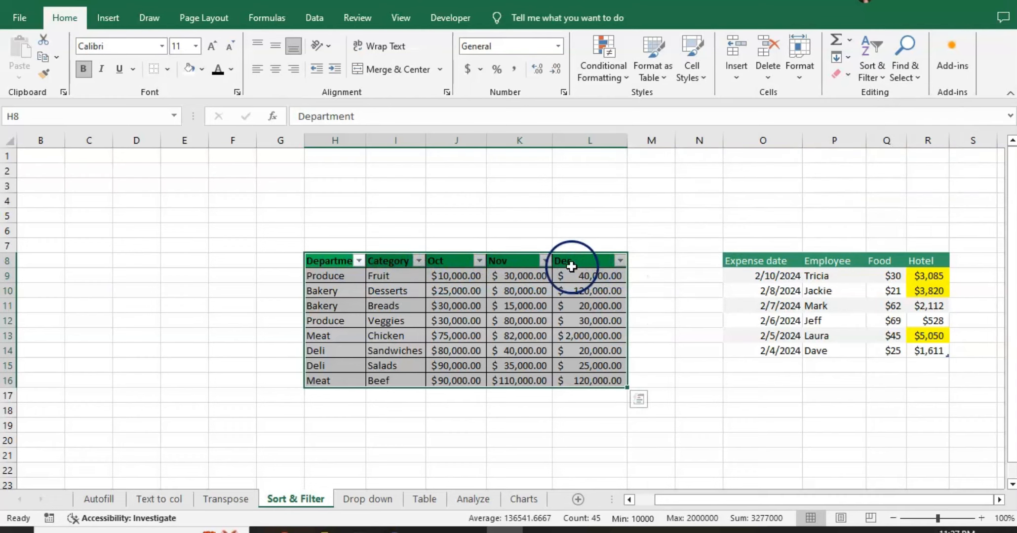
click(661, 276)
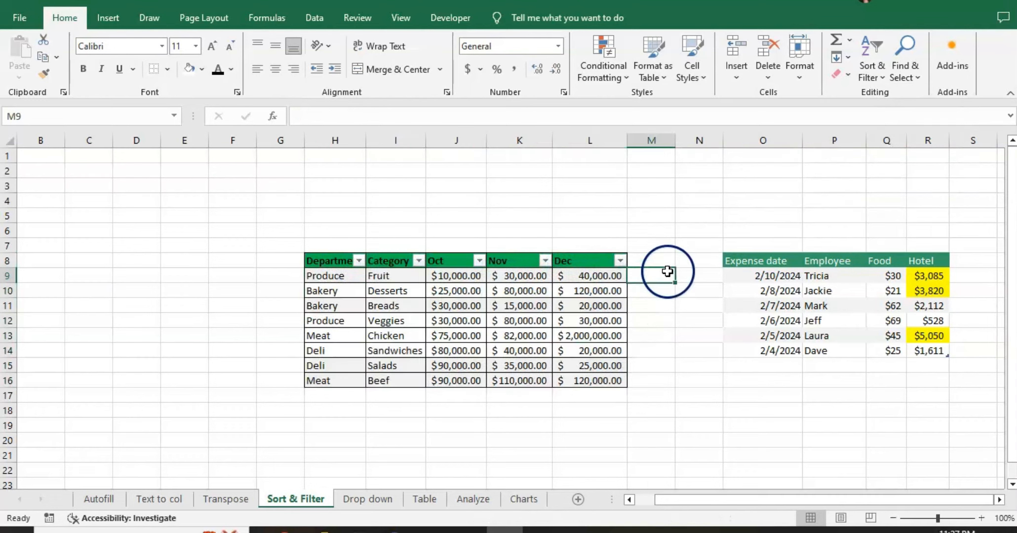
- Sort the department sales table by Department from A to Z, and by Oct from smallest to largest
click(359, 261)
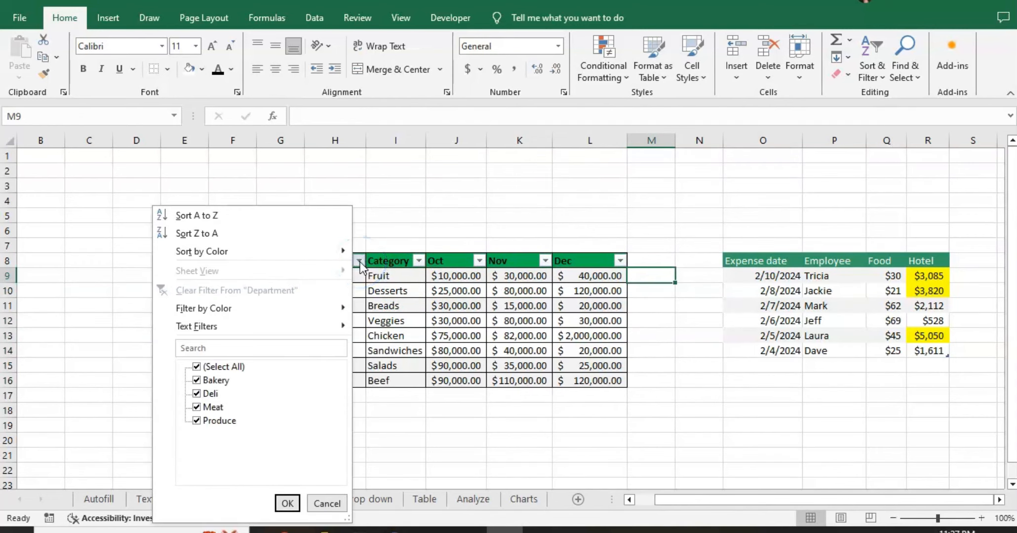
click(238, 216)
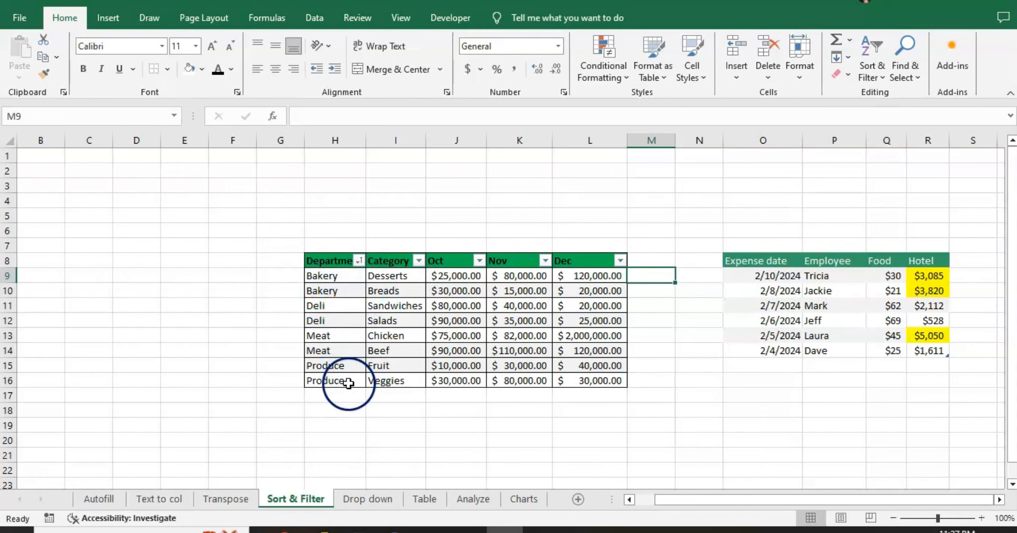
click(479, 261)
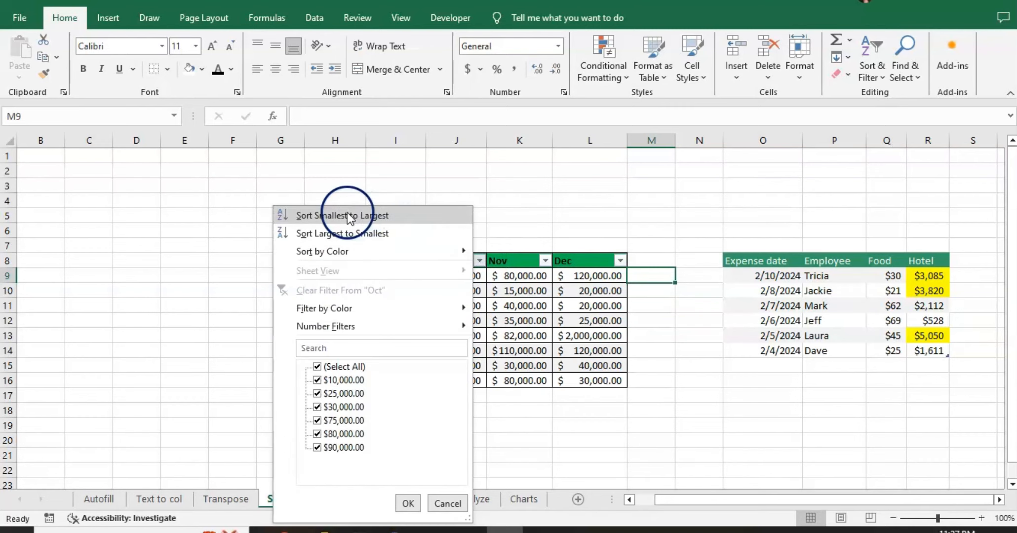
click(380, 219)
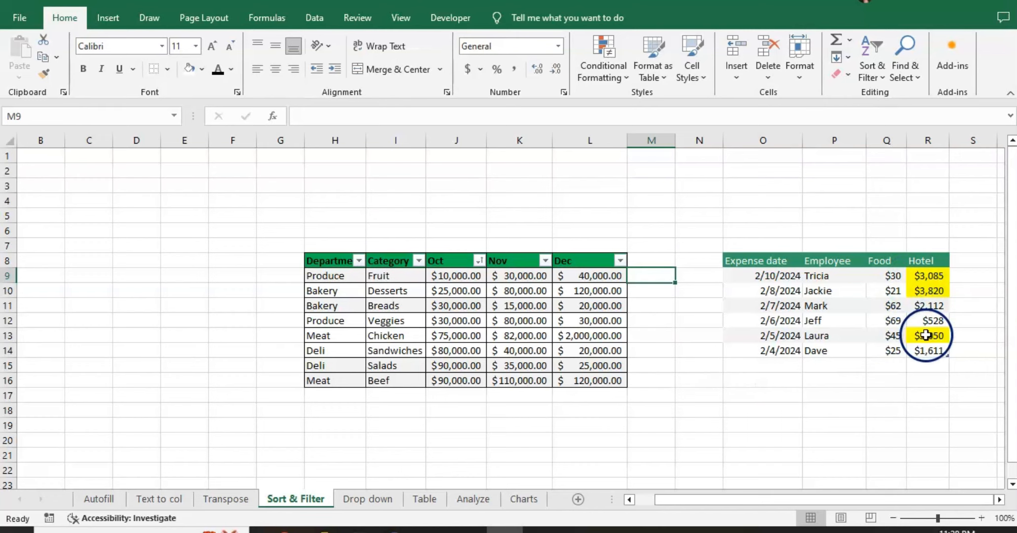
- Turn on filtering for the expense table in O8:R14 and sort its Hotel column by the yellow cell color
drag(773, 261, 910, 354)
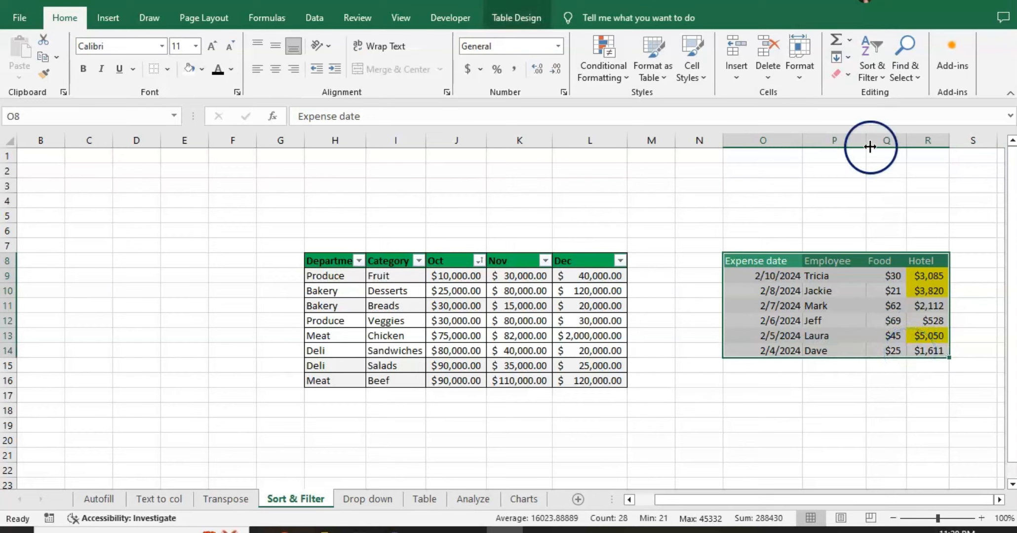
click(882, 78)
click(880, 157)
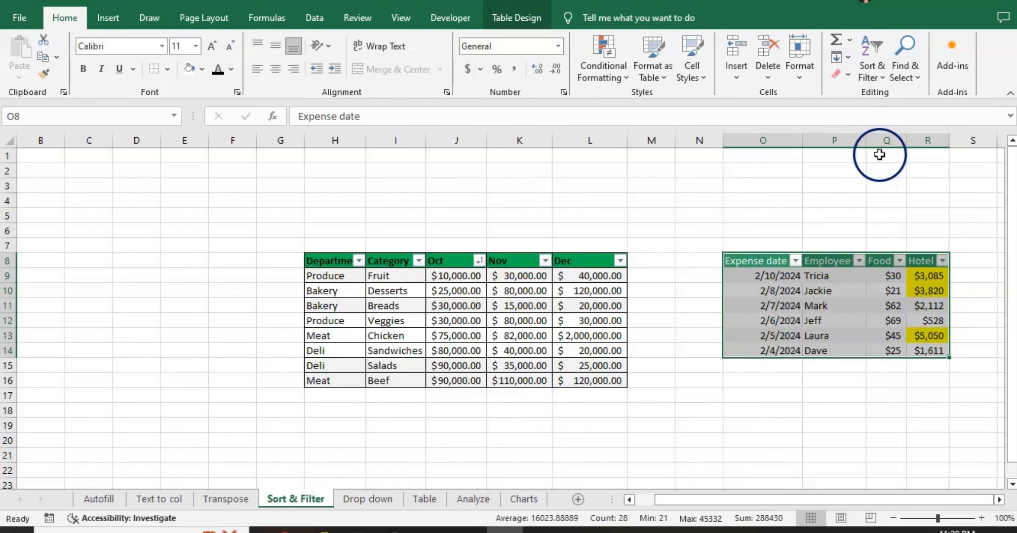
click(944, 262)
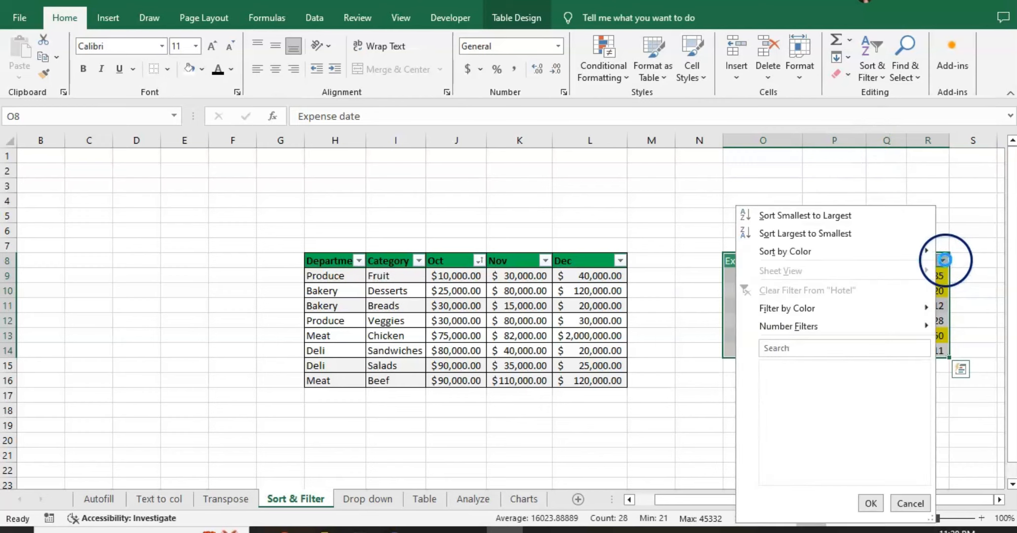
mouse_move(872, 249)
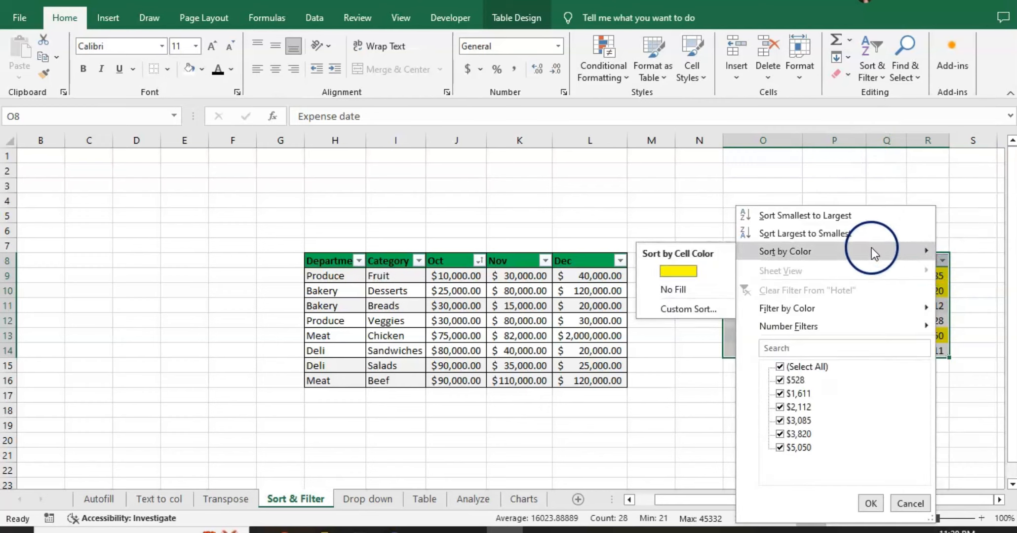
click(686, 273)
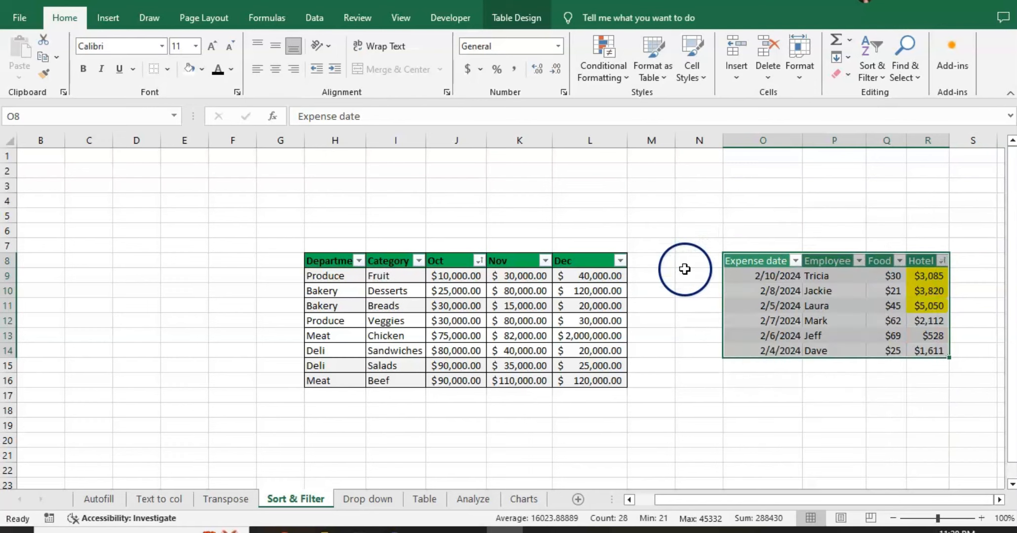
- Filter the expense table's Hotel column by the yellow cell color and clear that filter again
click(943, 262)
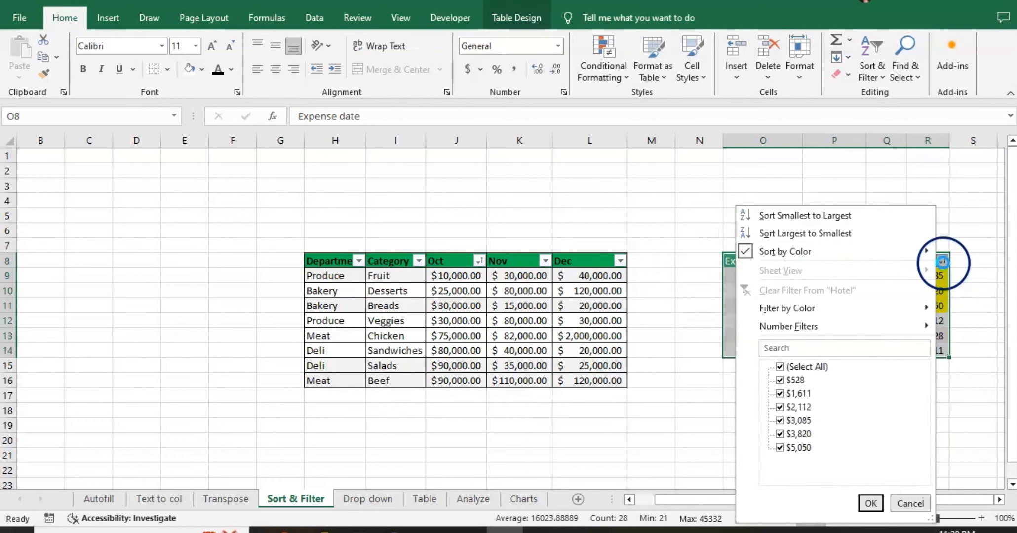
mouse_move(840, 309)
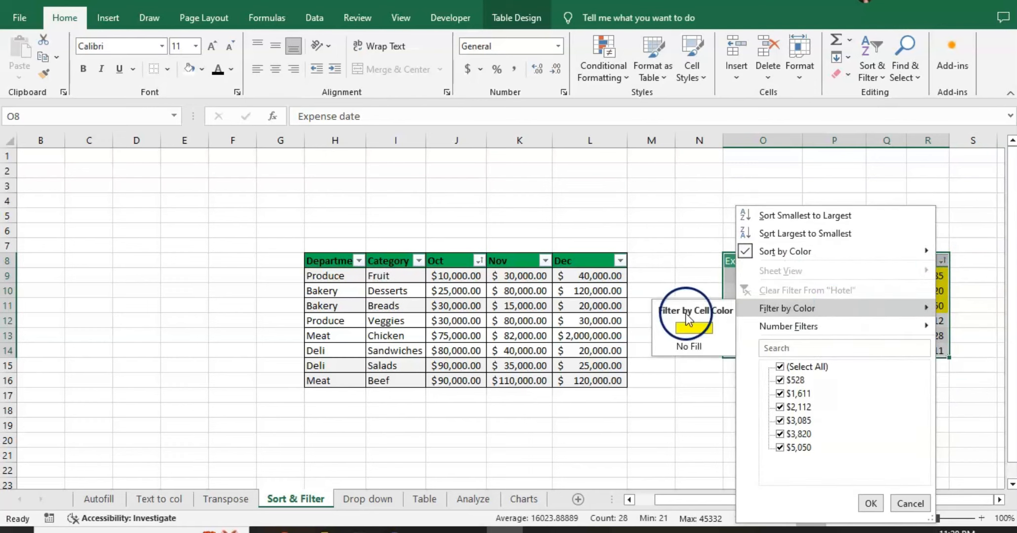
click(692, 329)
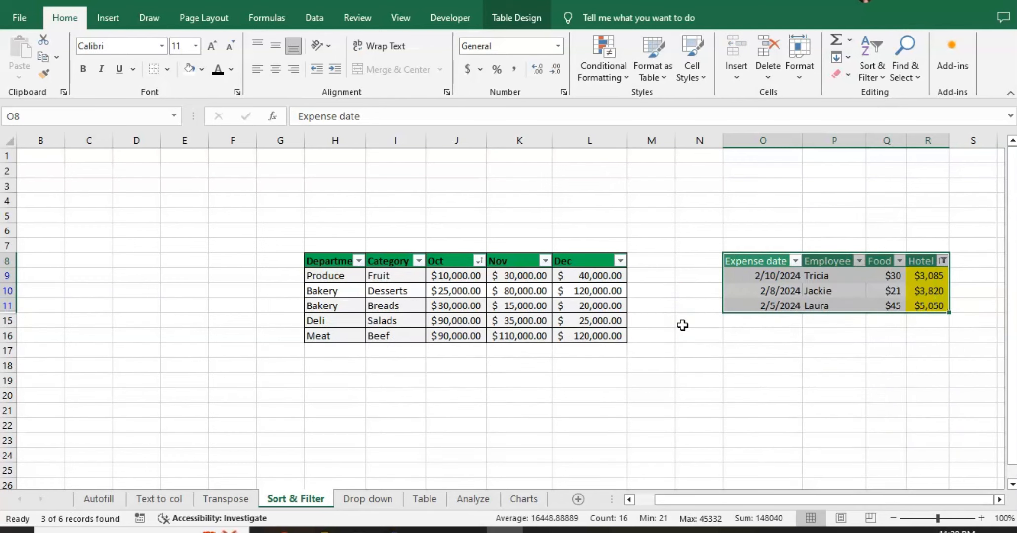
click(943, 259)
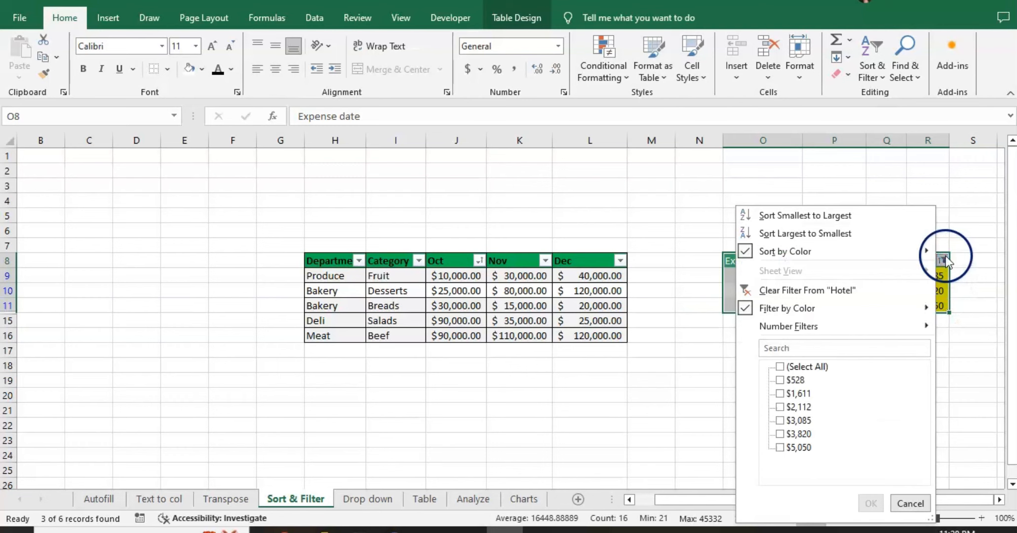
click(828, 290)
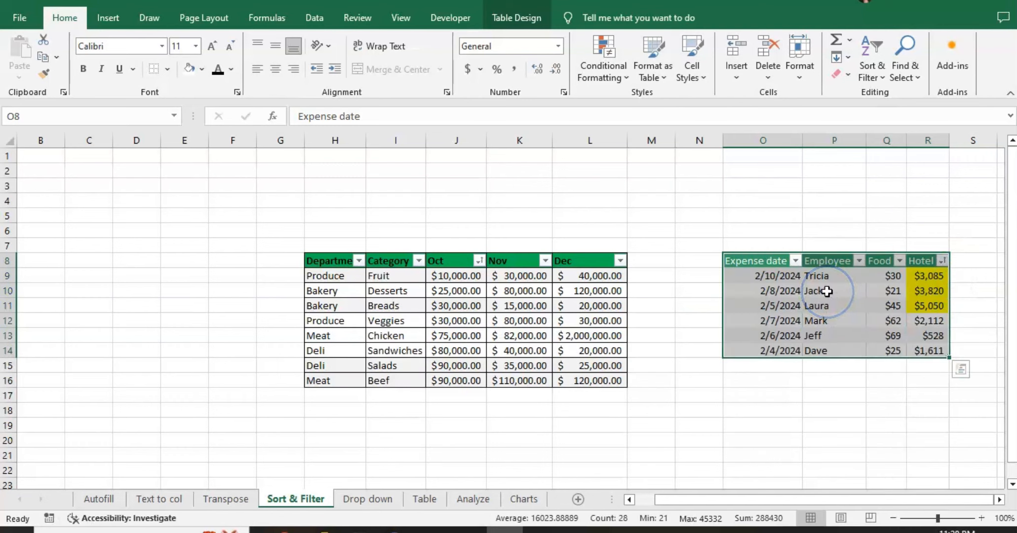
- Filter the expense table's Food column to above-average amounts and clear that filter again
click(900, 261)
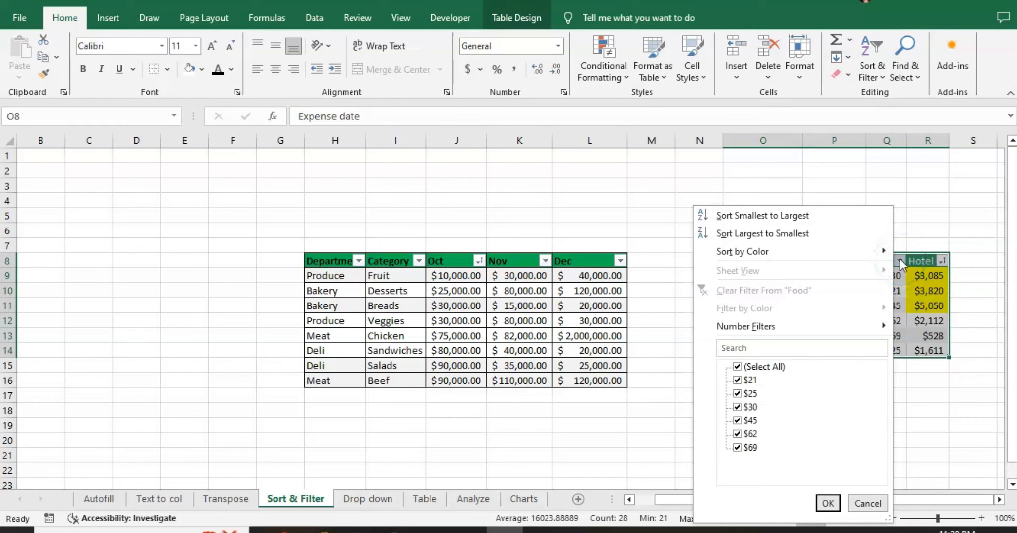
mouse_move(841, 329)
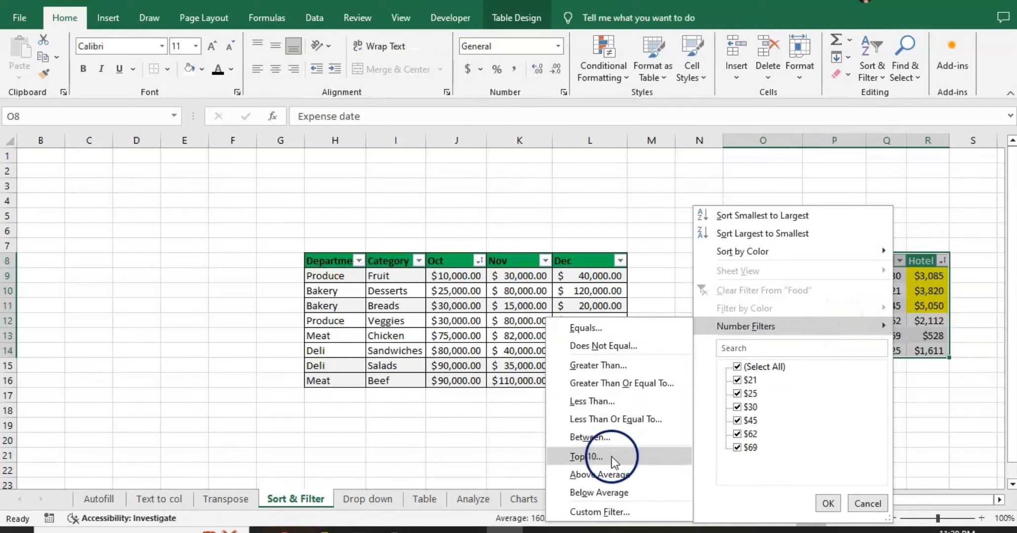
click(608, 476)
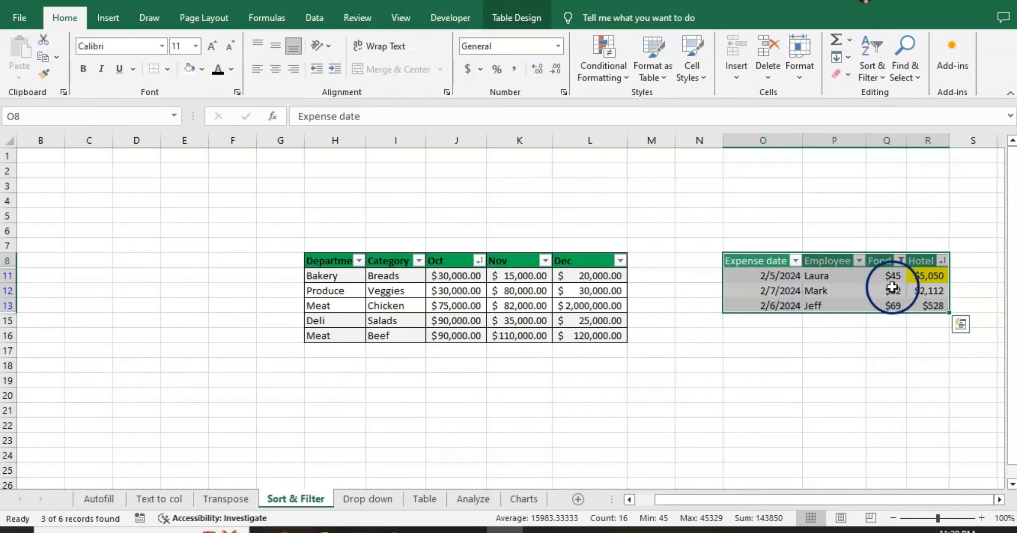
click(900, 262)
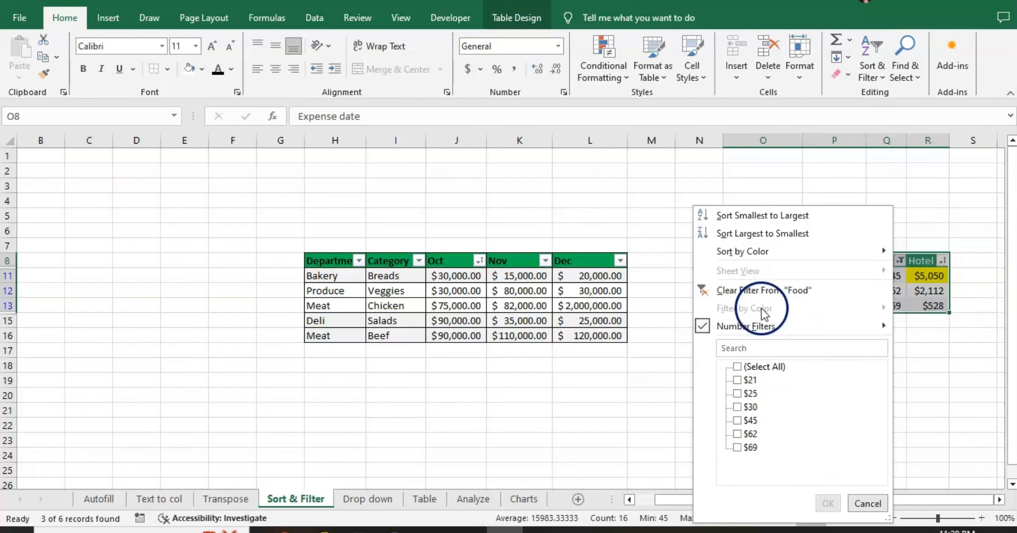
click(762, 289)
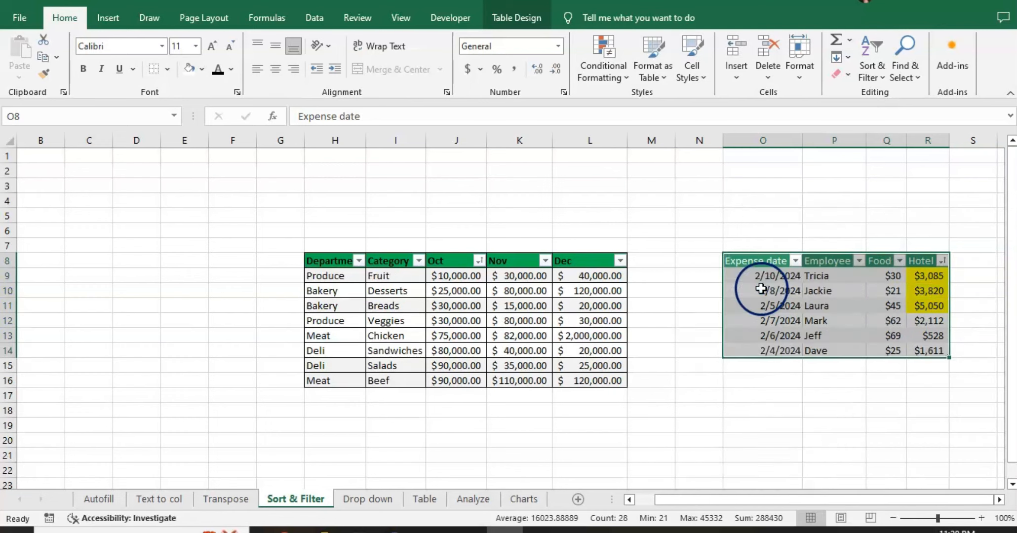
- Filter the expense table's Food column to the top 2 items and clear that filter again
click(900, 261)
mouse_move(804, 323)
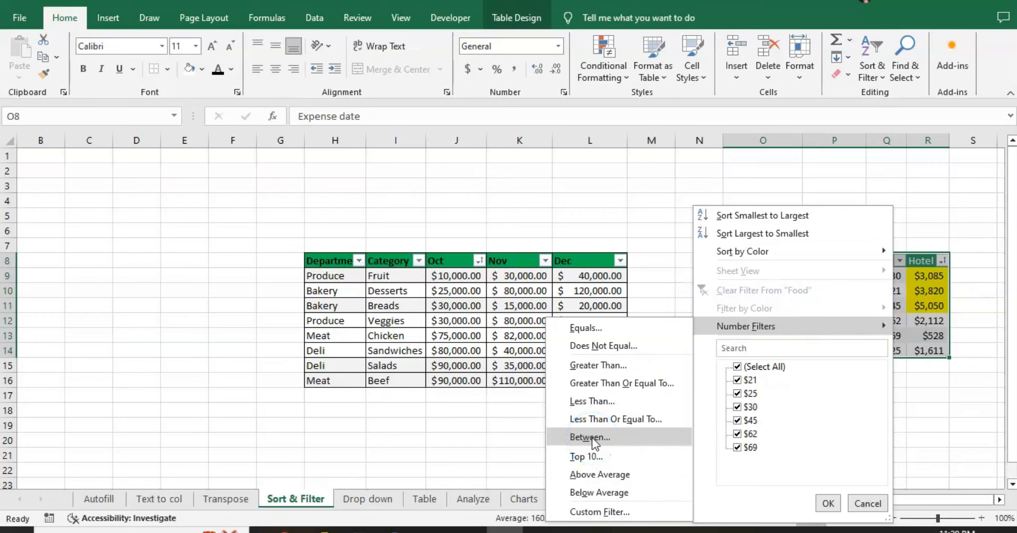
click(591, 455)
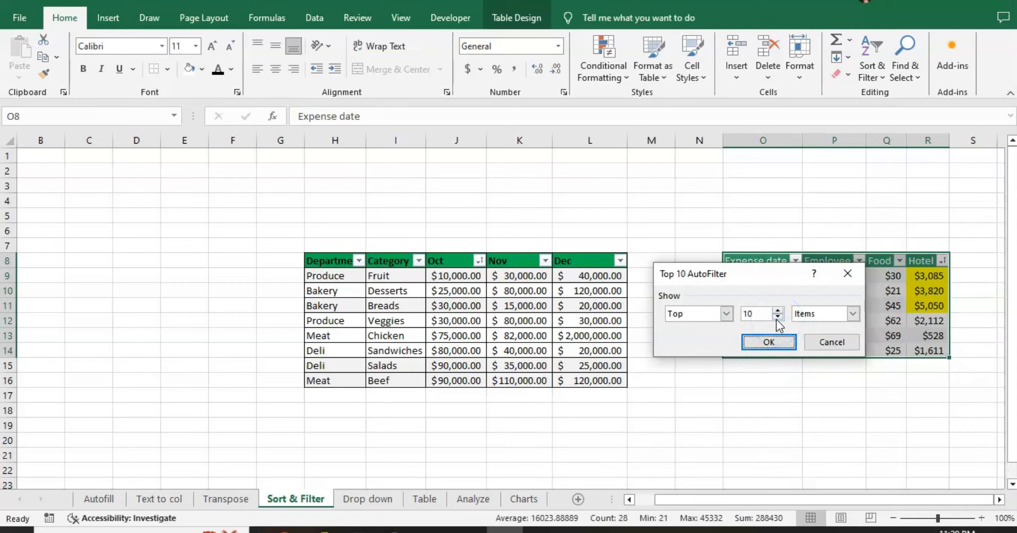
double_click(777, 319)
click(769, 343)
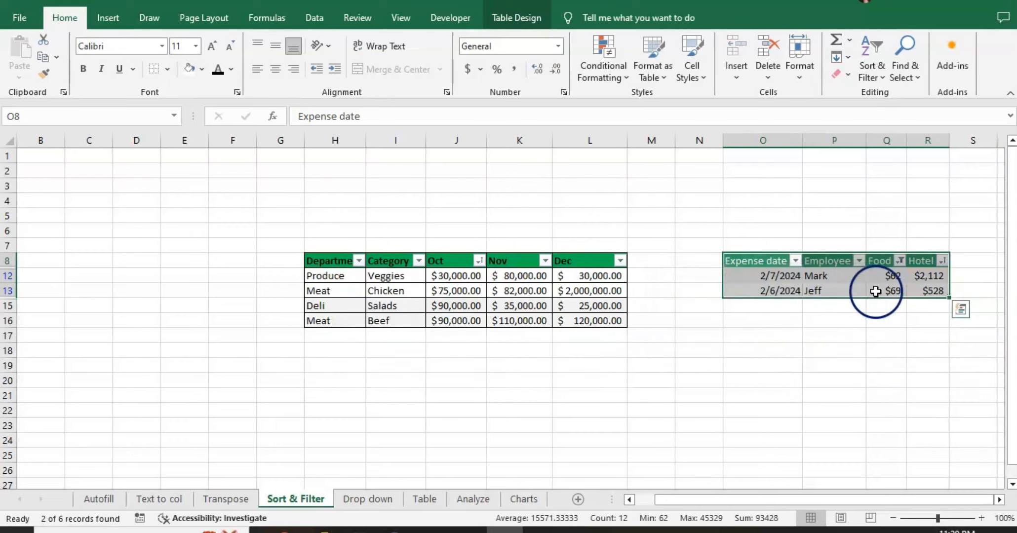
click(900, 260)
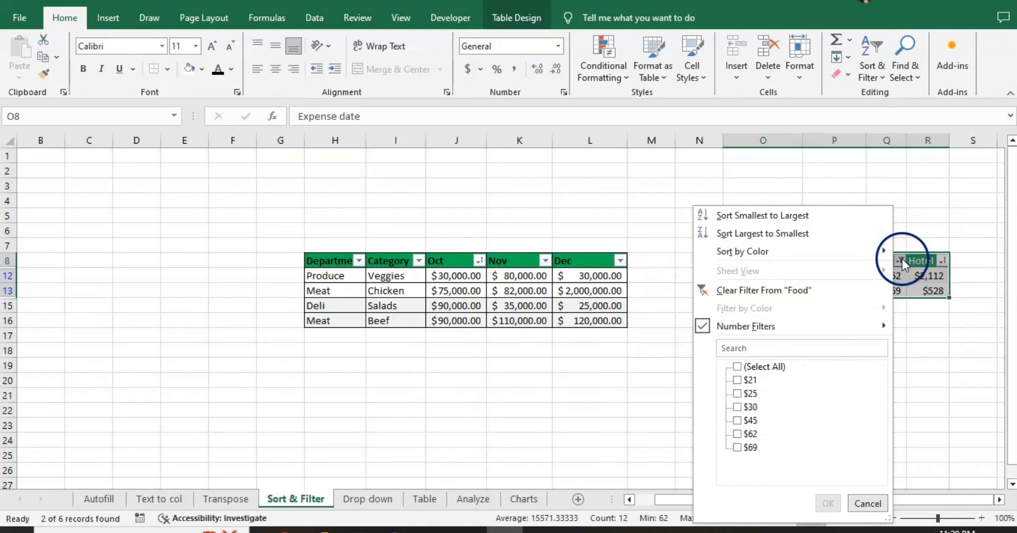
click(784, 291)
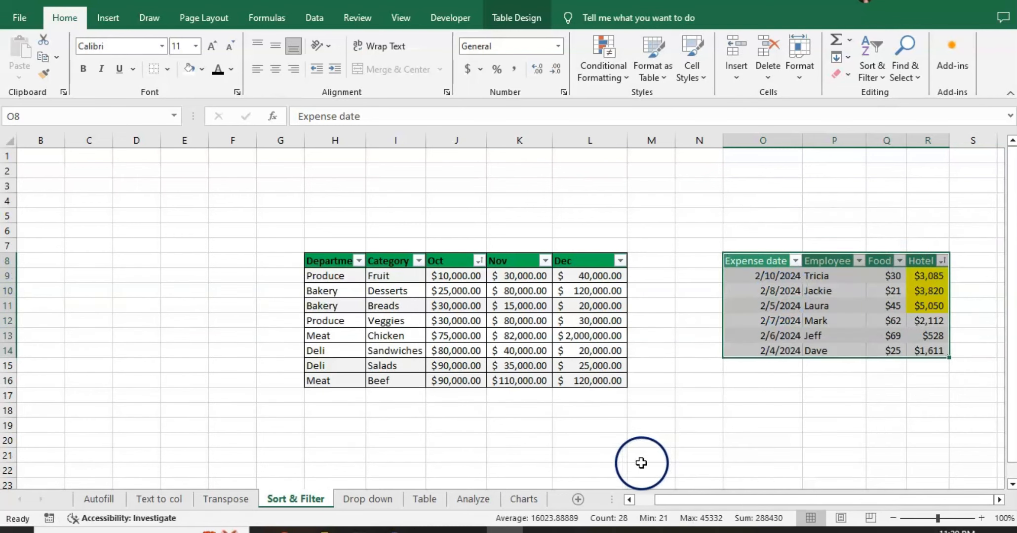
click(635, 444)
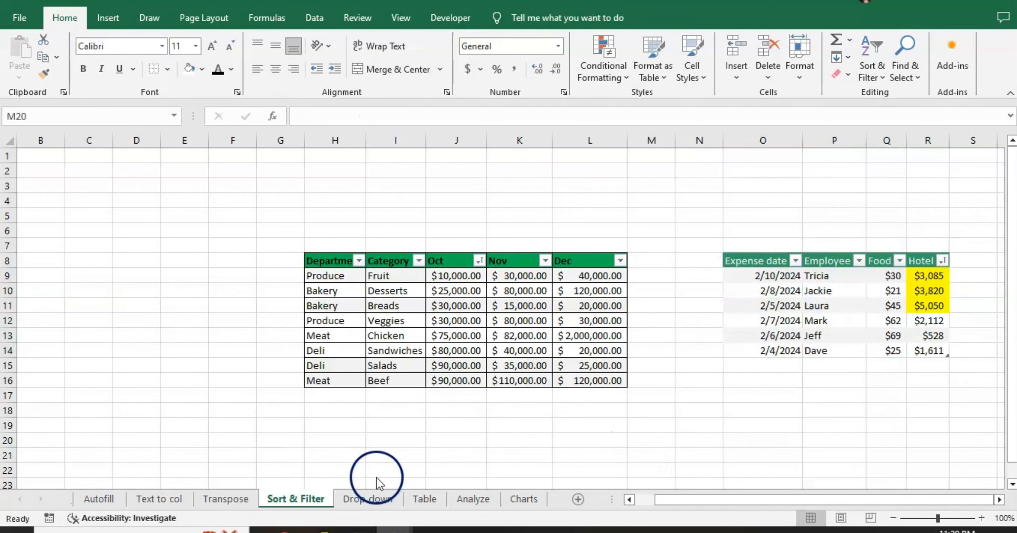
- On the Drop down sheet, set up data validation for the Department cells I6:I17 that allows a list
click(362, 503)
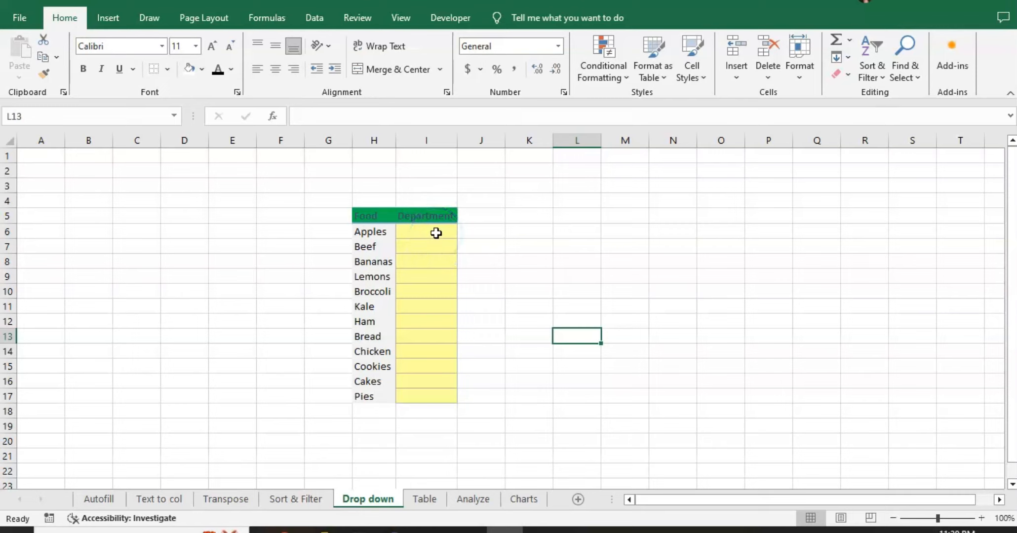
drag(436, 233, 427, 399)
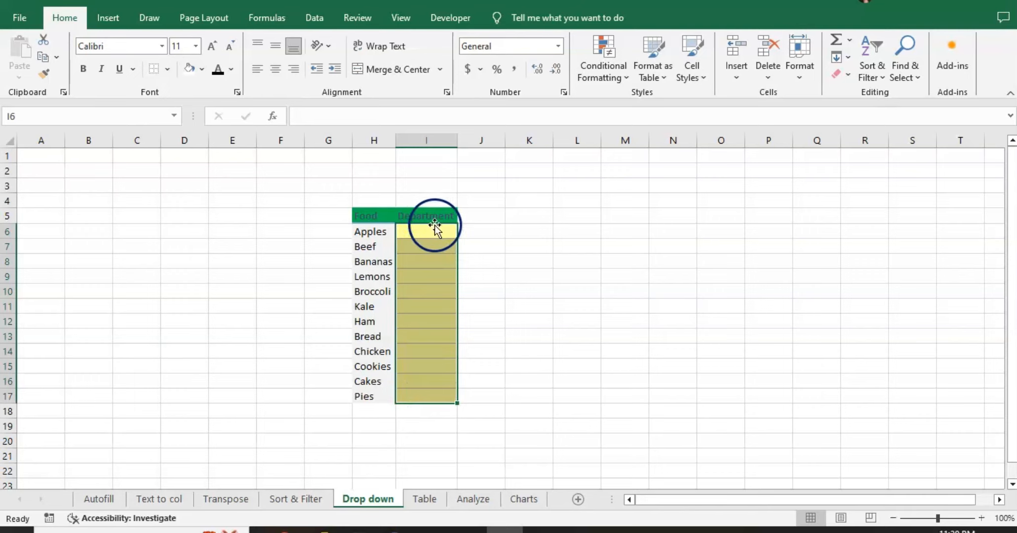
click(315, 20)
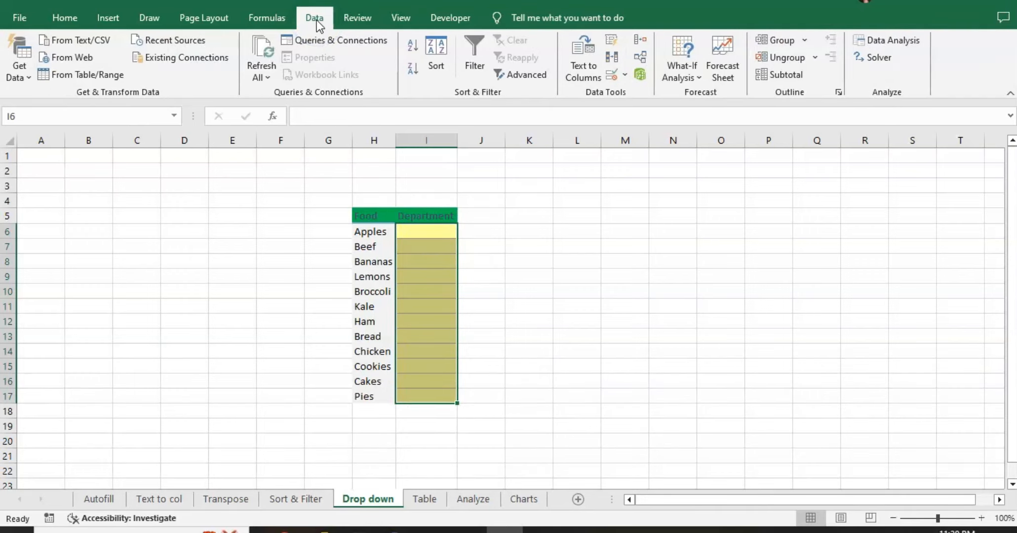
click(624, 75)
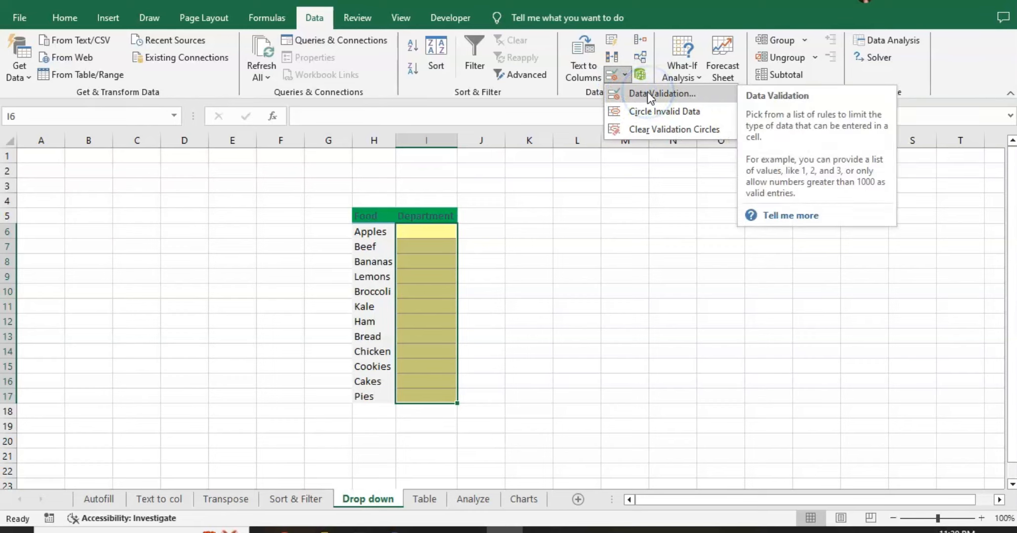
click(648, 93)
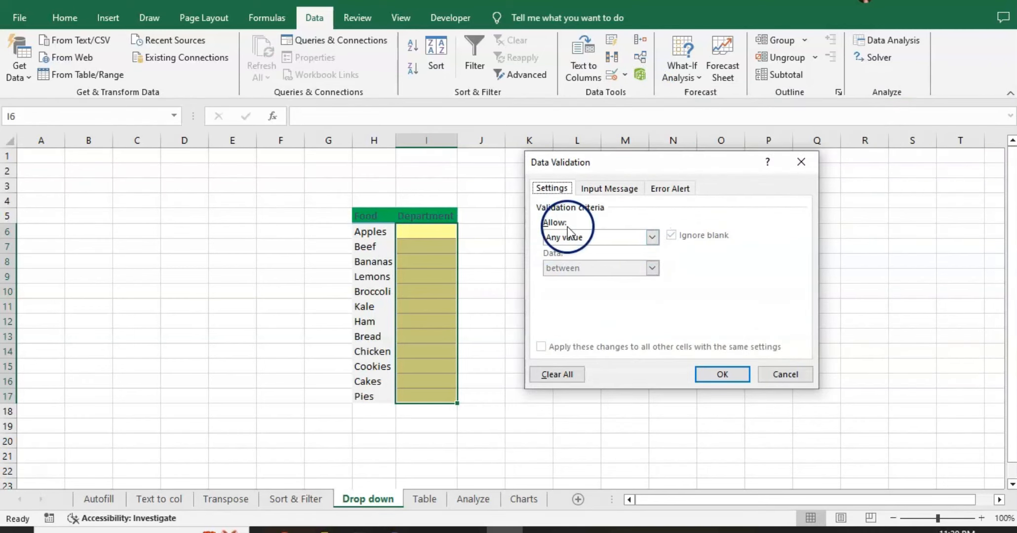
click(652, 237)
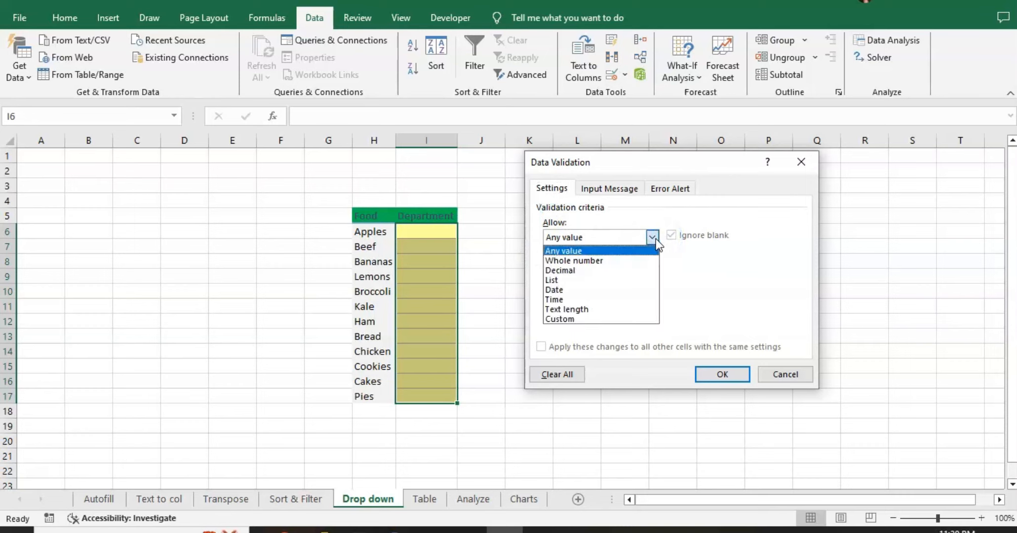
click(581, 280)
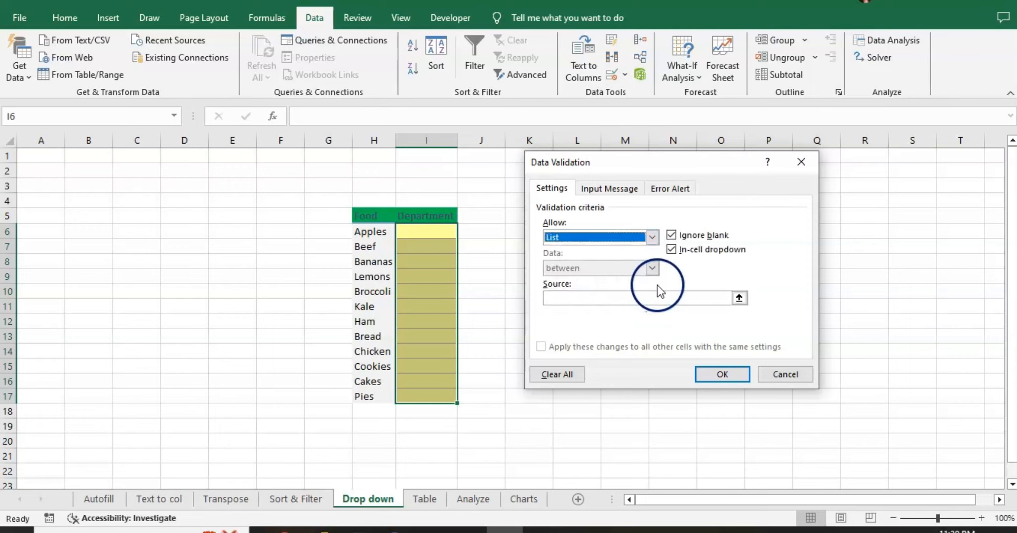
- Enter Produce, Meat, Bakery as the list source and apply the validation to the Department cells
click(613, 298)
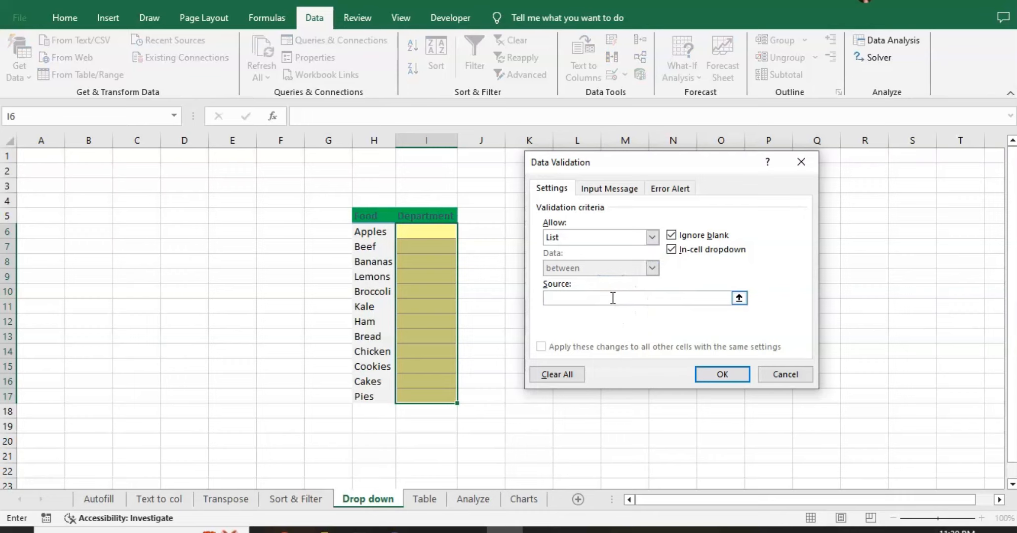
click(672, 326)
text(Produce)
text(, Meat, Bakery)
click(705, 376)
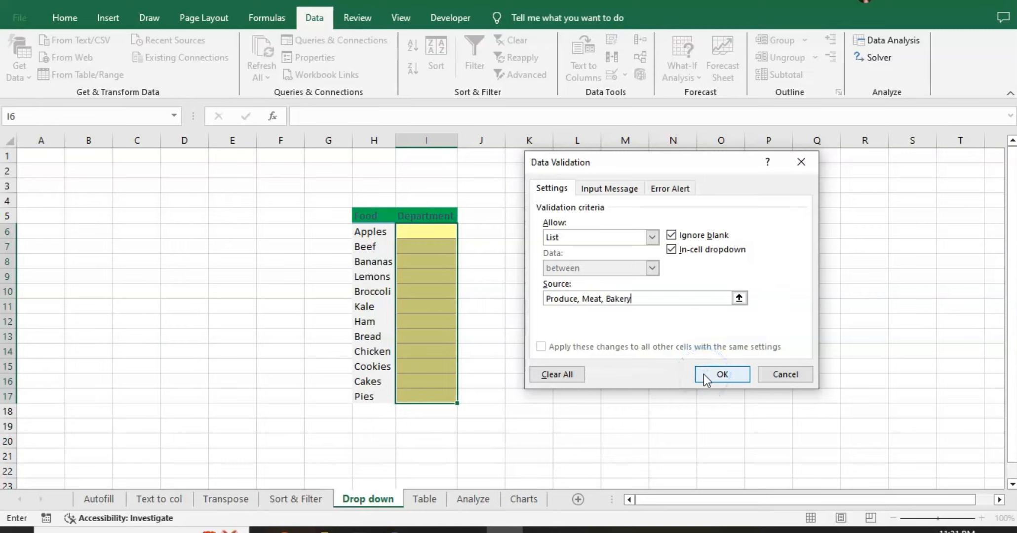
click(561, 316)
click(586, 294)
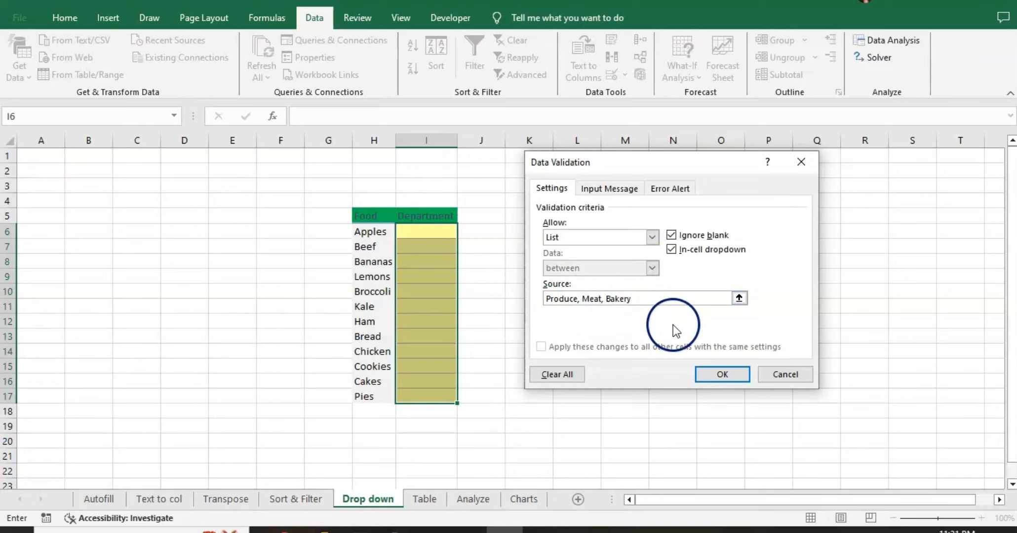
click(711, 378)
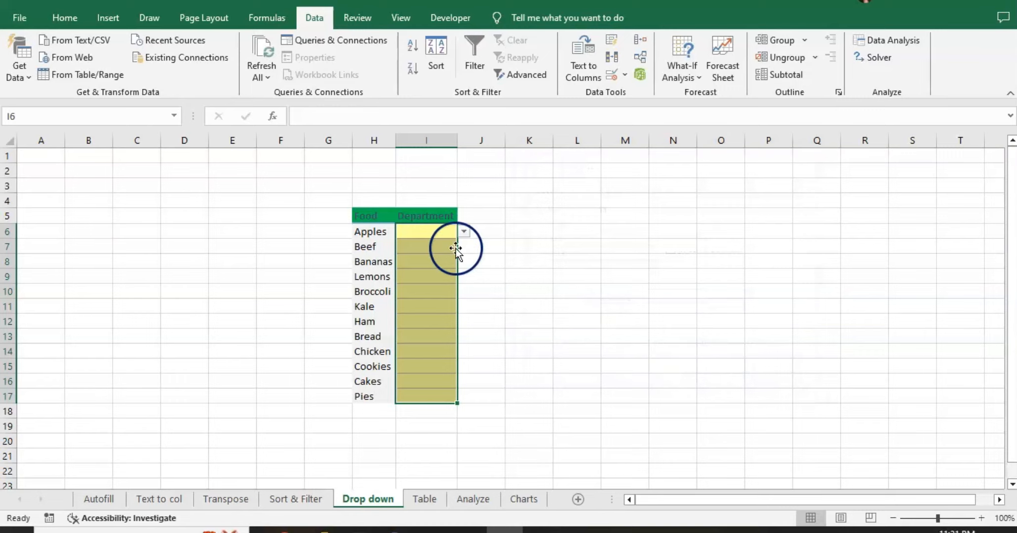
- Choose Produce as the department for Apples and Meat for Beef from the cells' drop-down lists
click(444, 237)
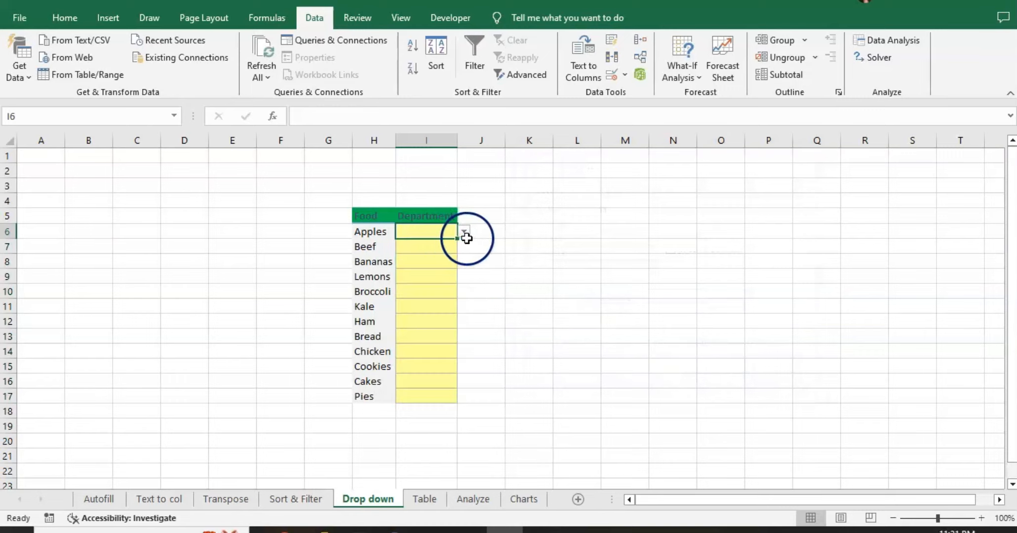
click(467, 231)
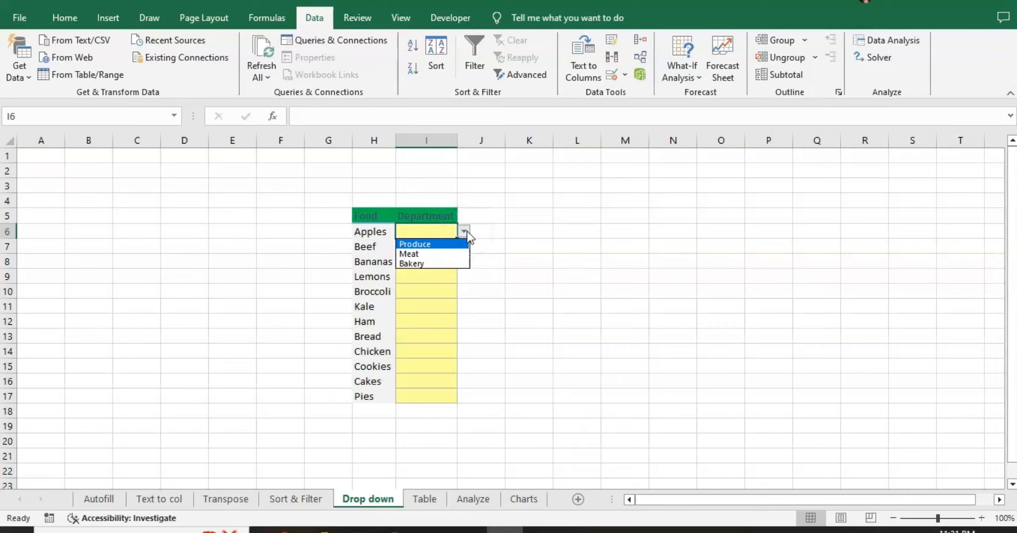
click(458, 244)
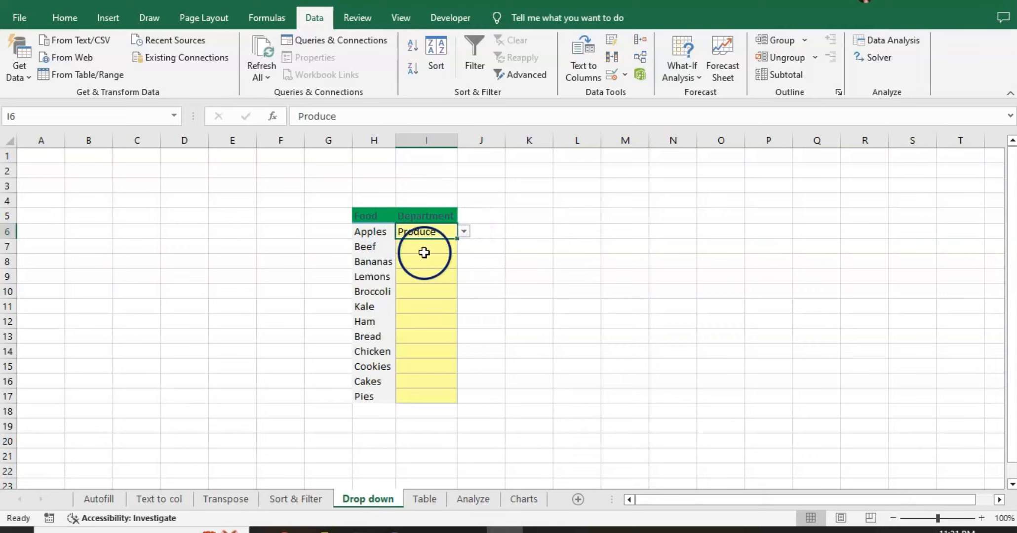
click(444, 246)
click(465, 246)
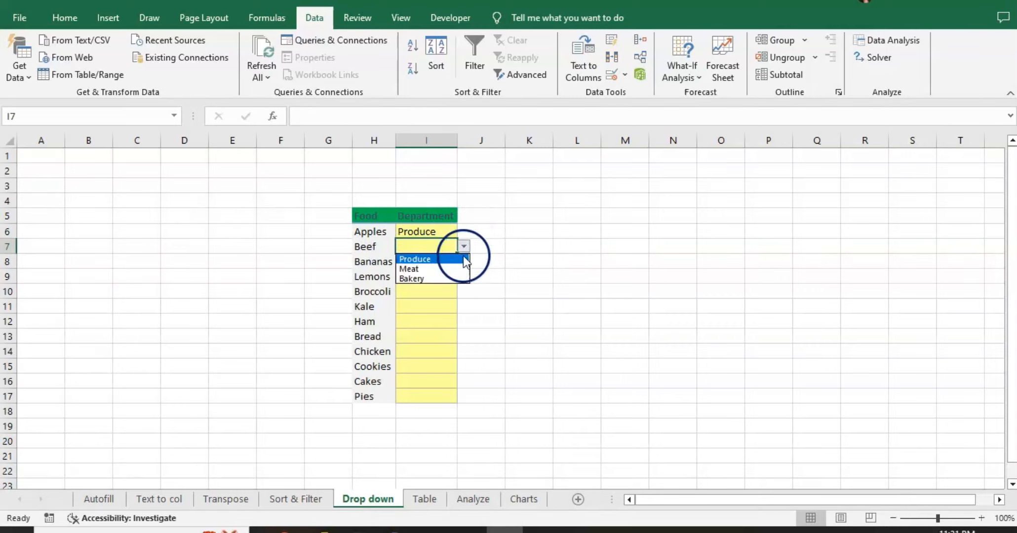
click(460, 269)
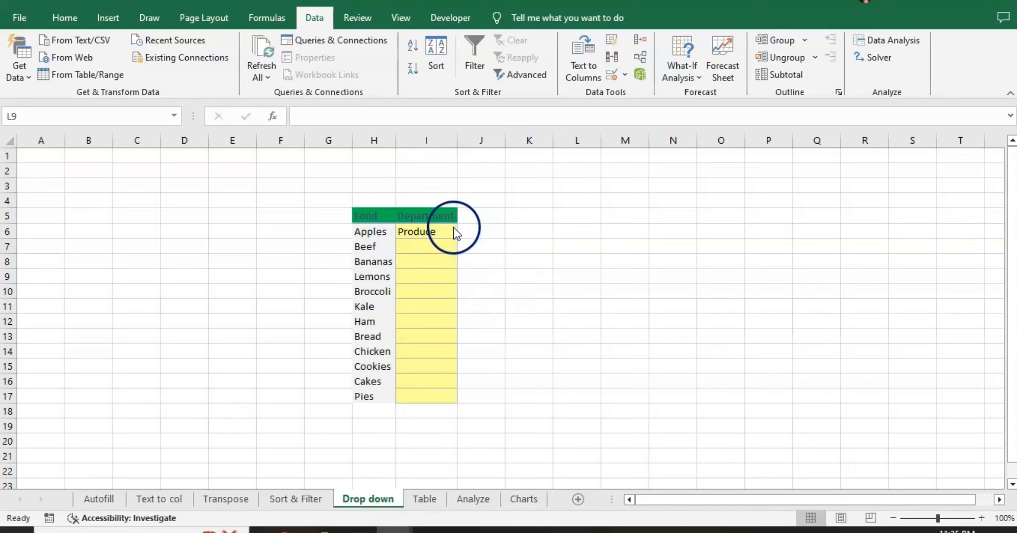
click(453, 232)
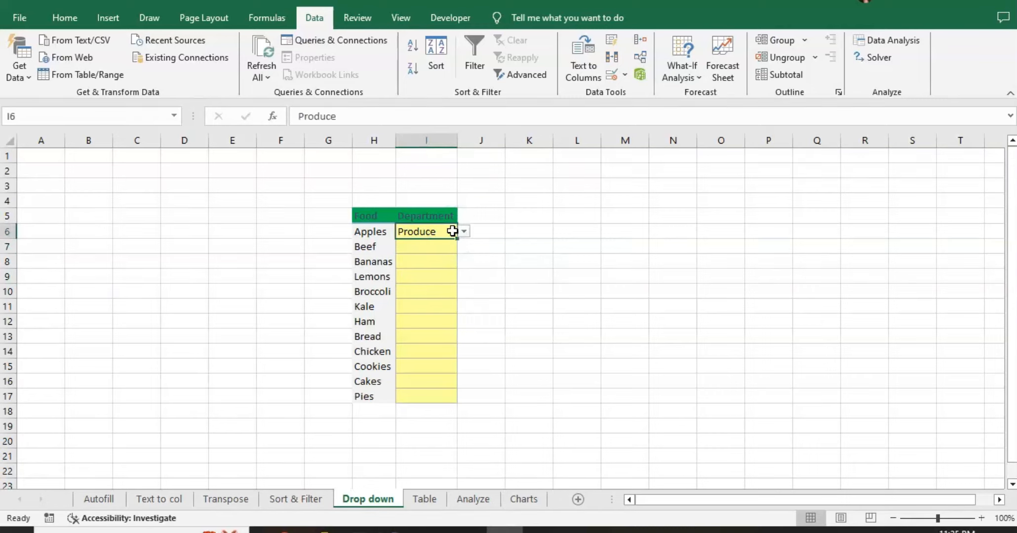
click(482, 263)
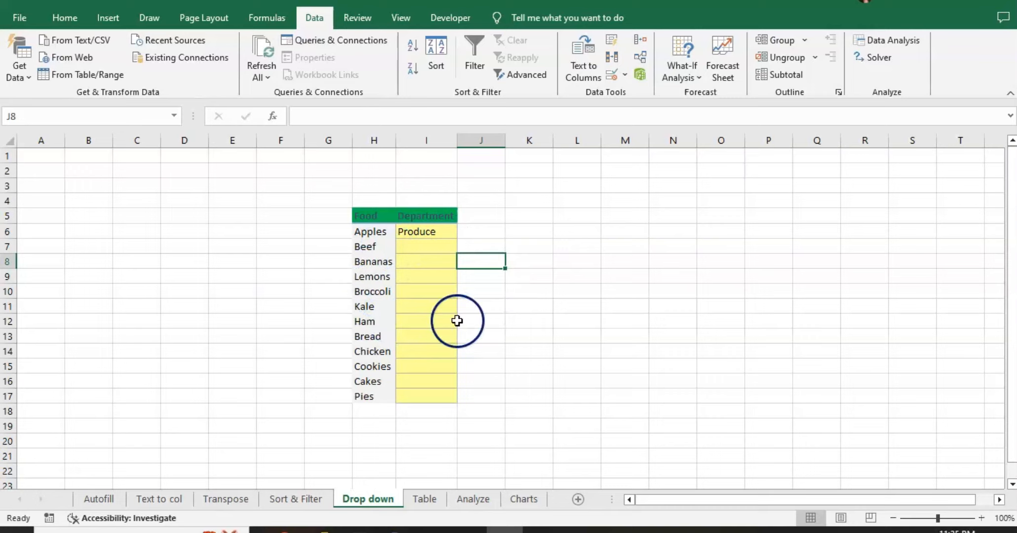
- Enter a list in O7:O10 with the heading Department and the entries Produce, Meat and Bakery
click(731, 247)
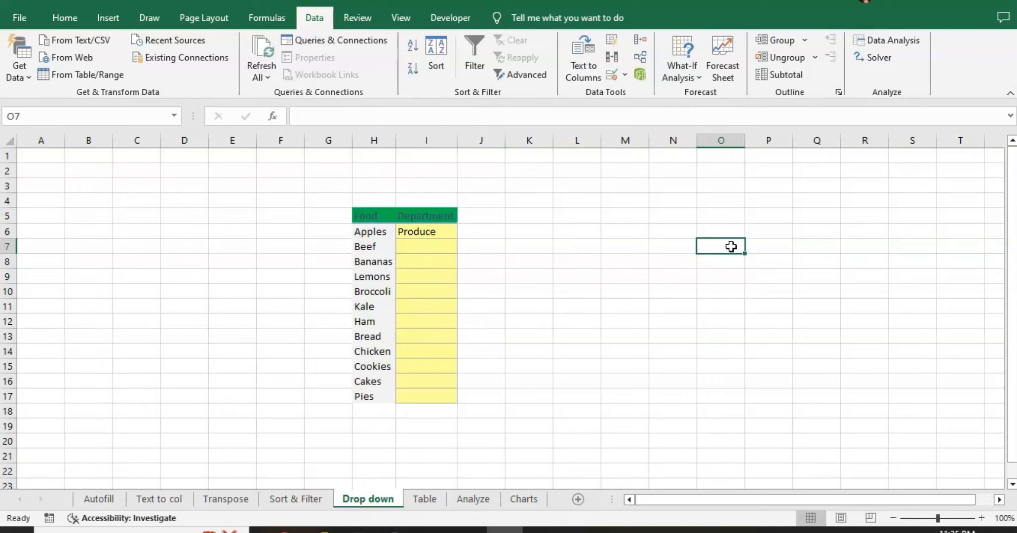
text(D)
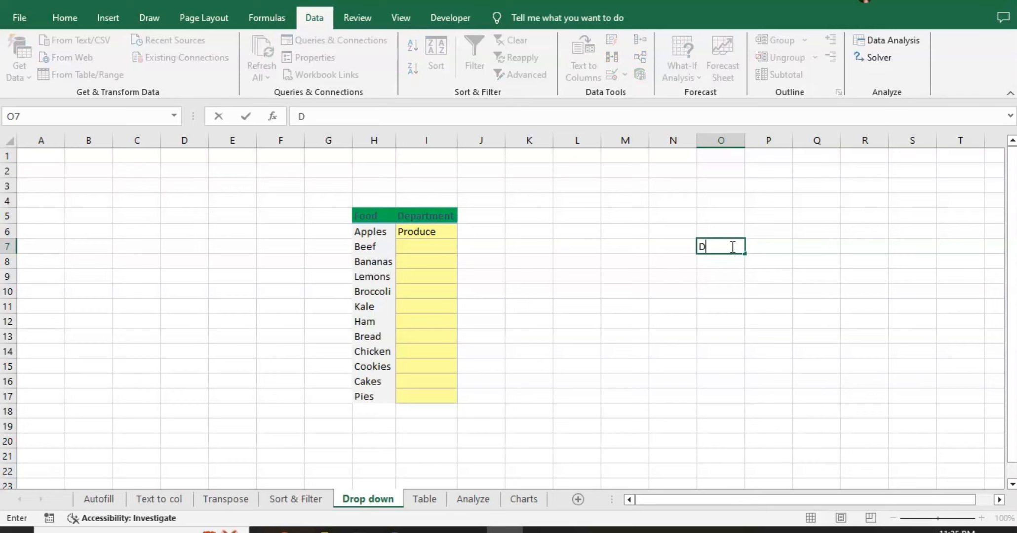
text(epartment)
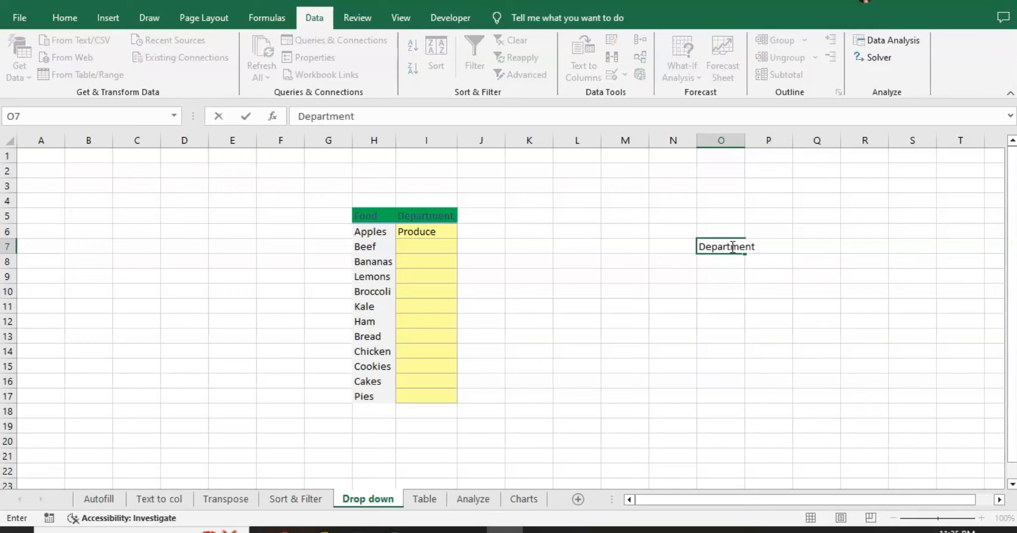
key(Return)
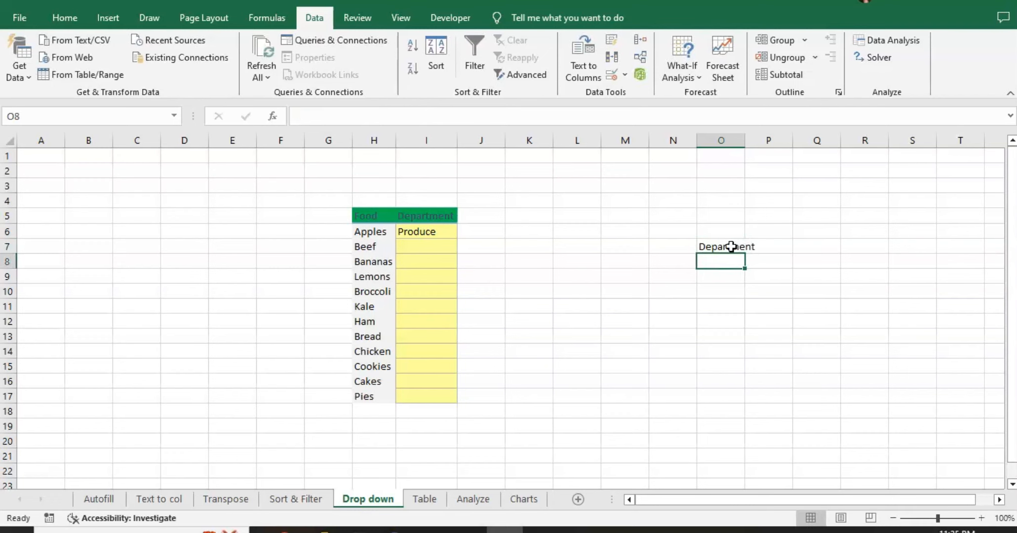
text(Pro)
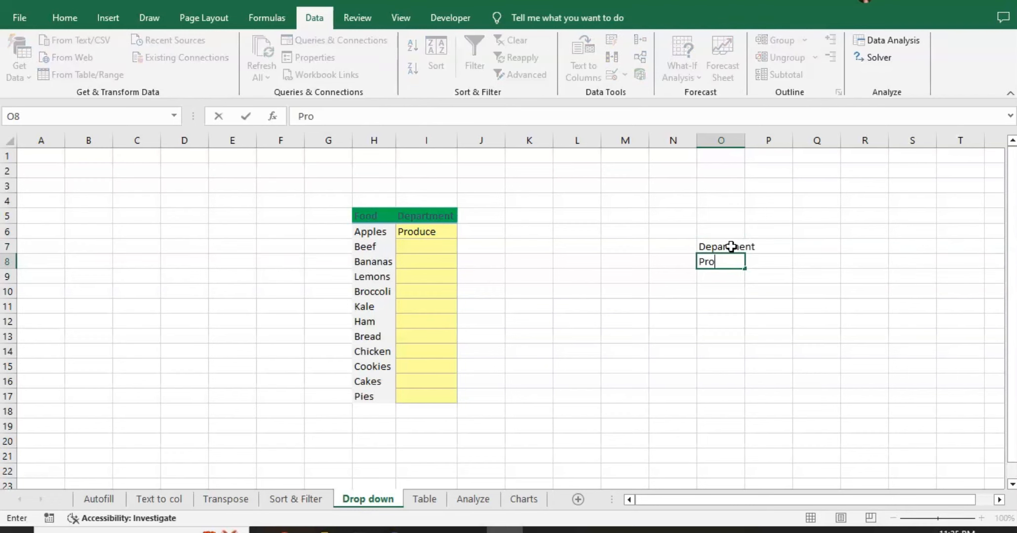
text(duce)
key(Return)
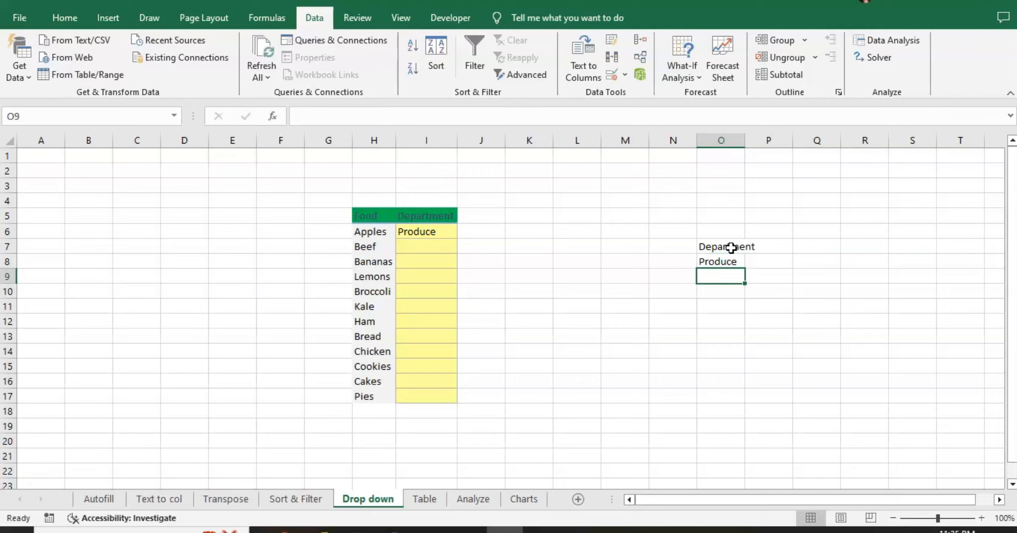
text(Meat)
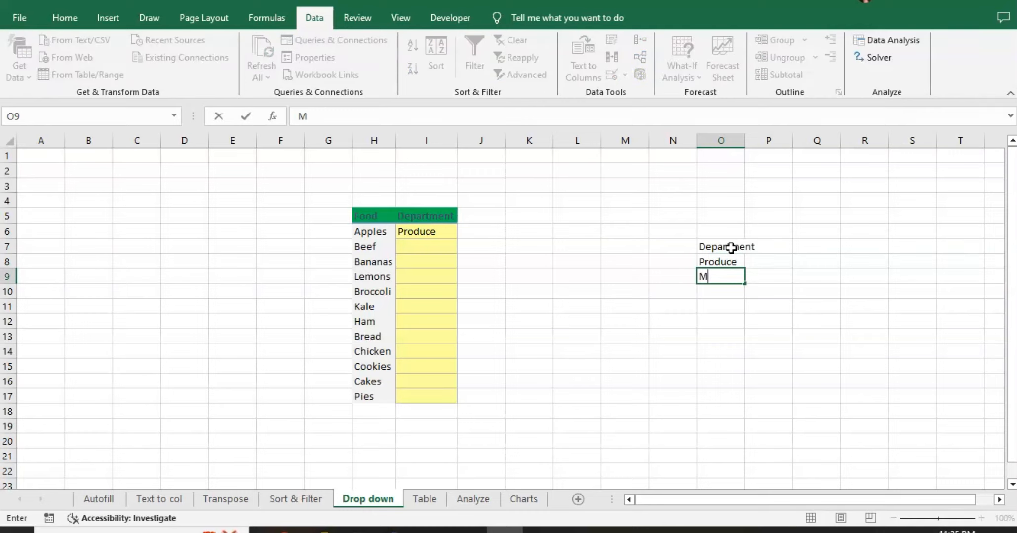
key(Return)
text(Bakery)
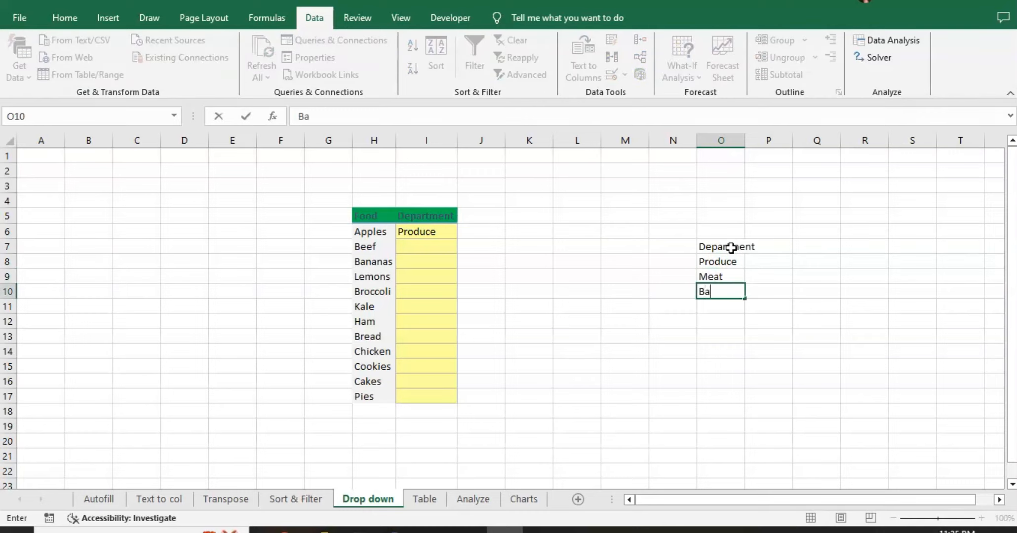
key(Return)
- Convert the department list in O7:O10 into a table that has headers
drag(731, 247, 730, 293)
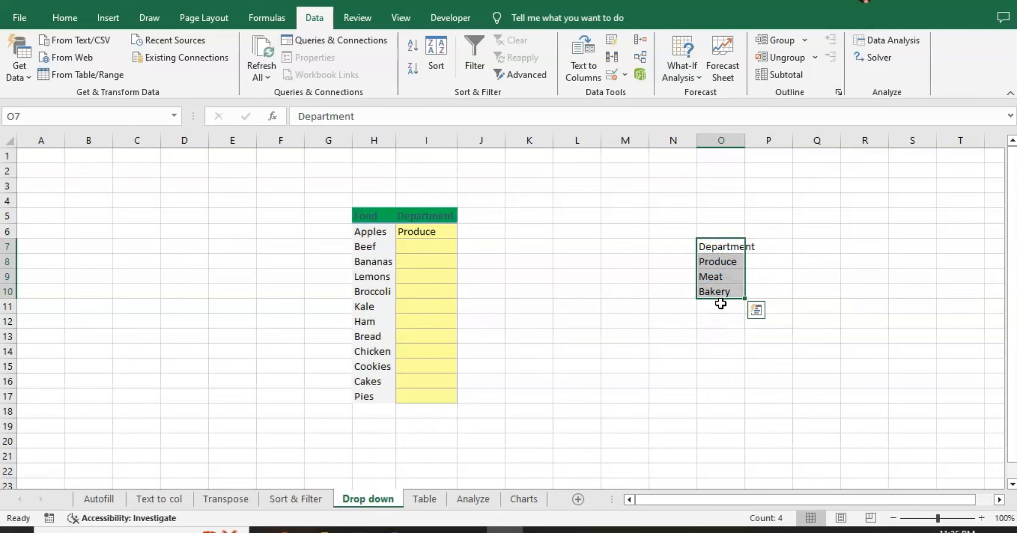
key(ctrl+t)
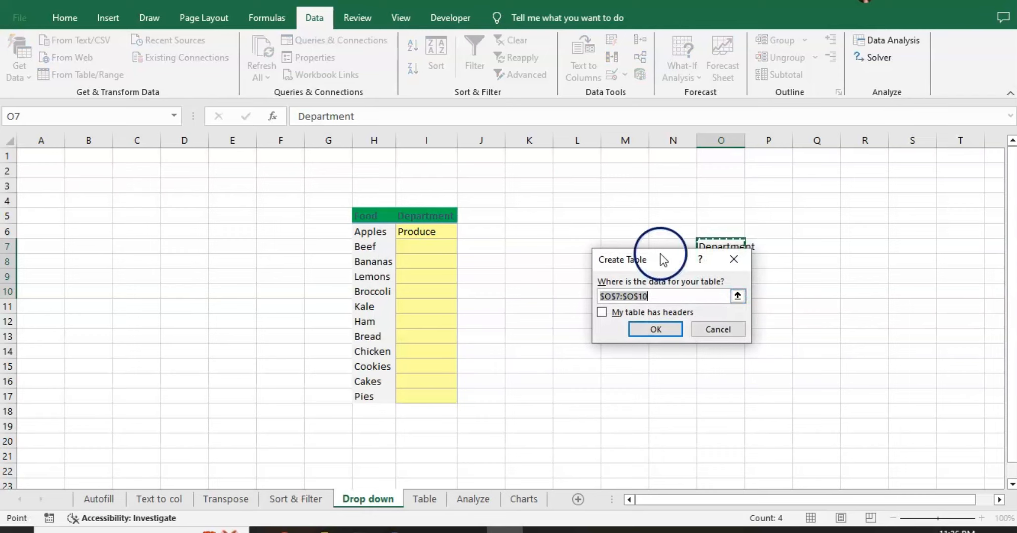
drag(660, 253, 733, 281)
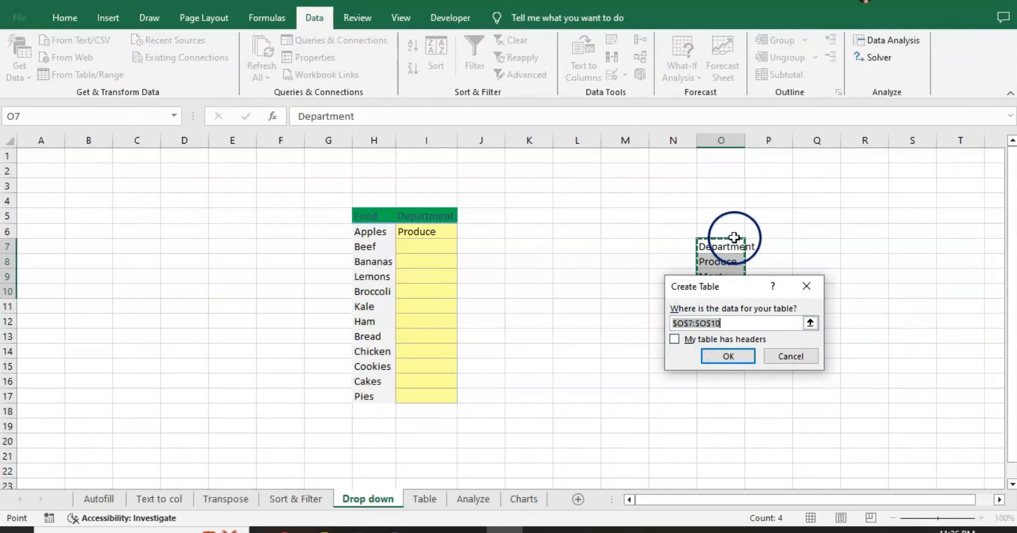
click(675, 339)
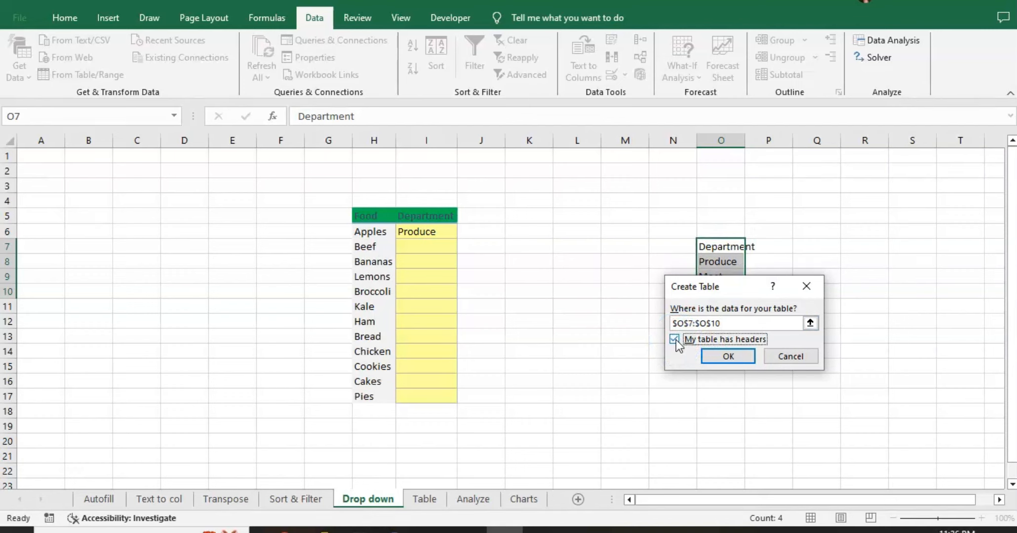
click(728, 356)
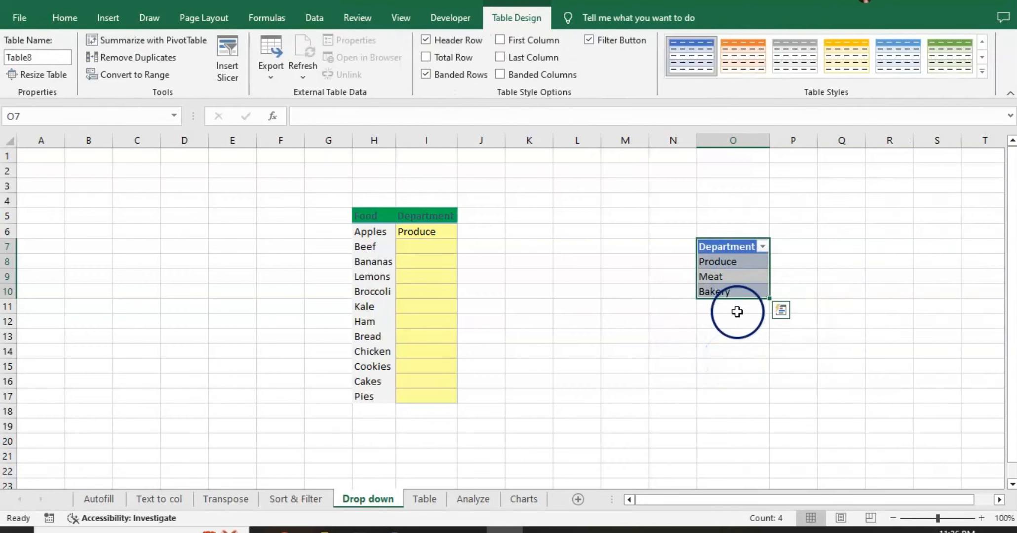
click(732, 338)
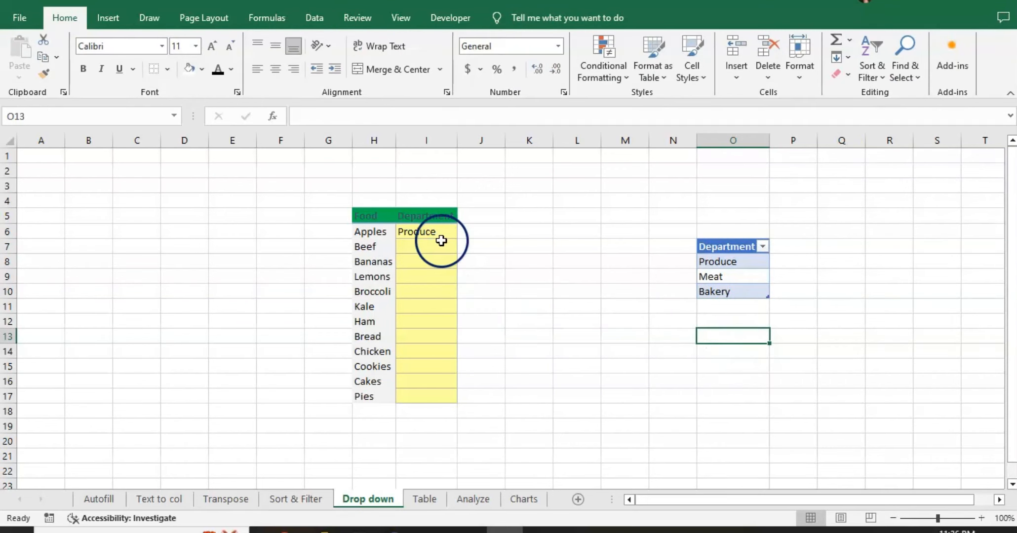
- Open the data validation settings for the Department cells I6:I17 and clear the typed list source
drag(432, 230, 431, 397)
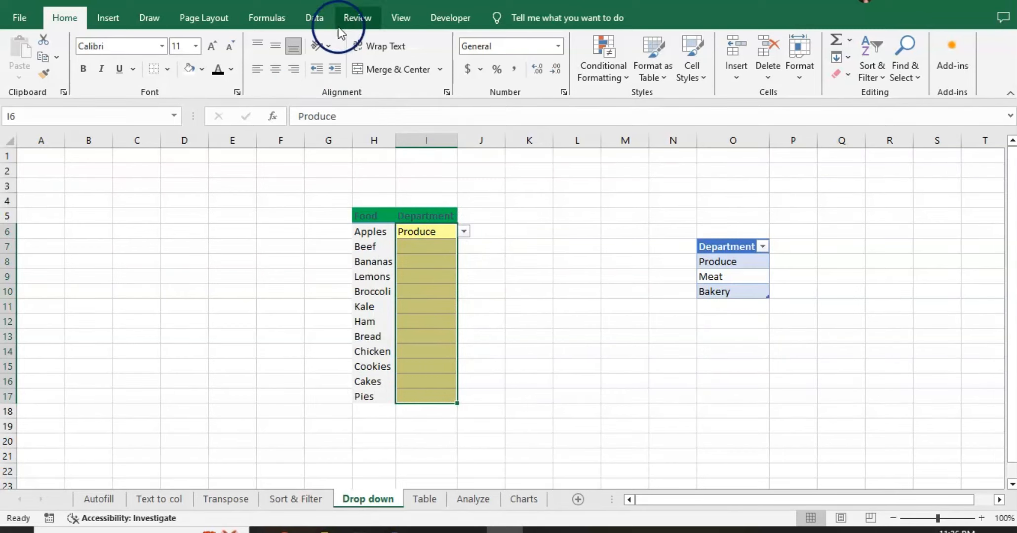
click(314, 18)
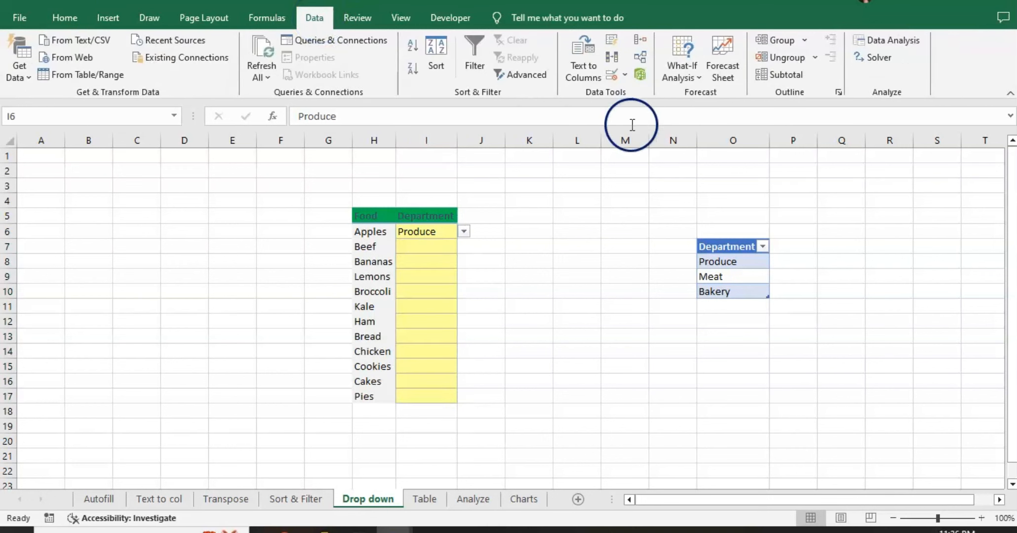
click(626, 76)
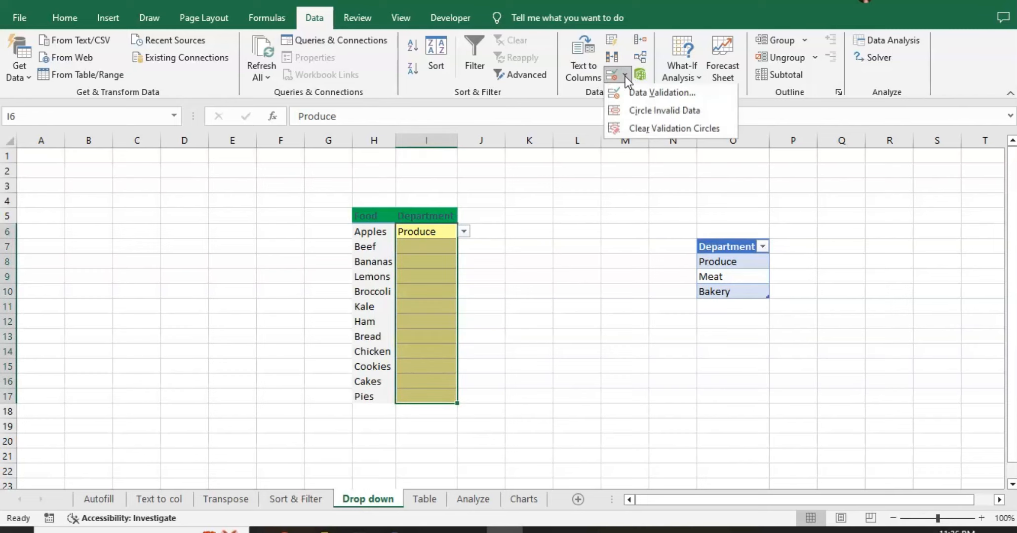
click(628, 95)
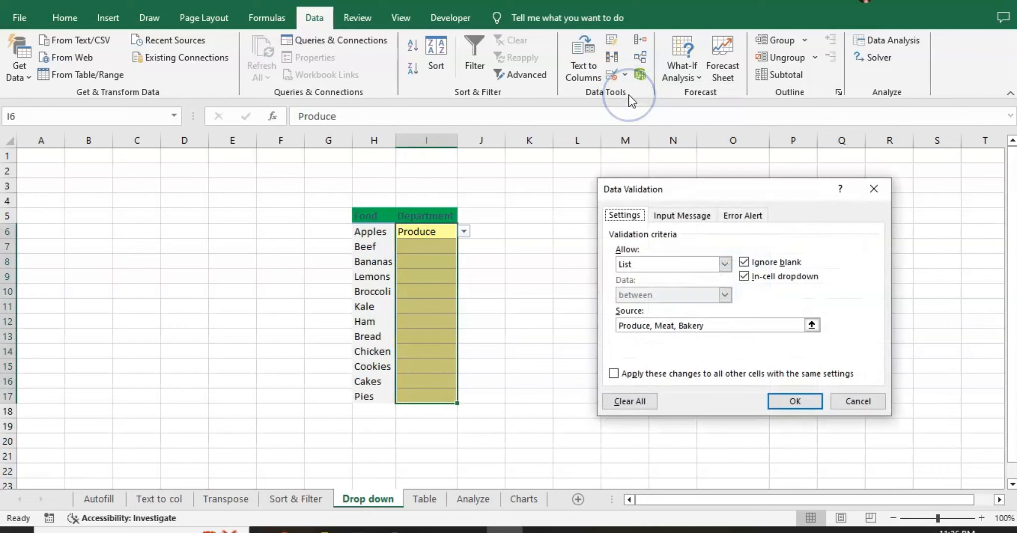
click(707, 326)
click(640, 325)
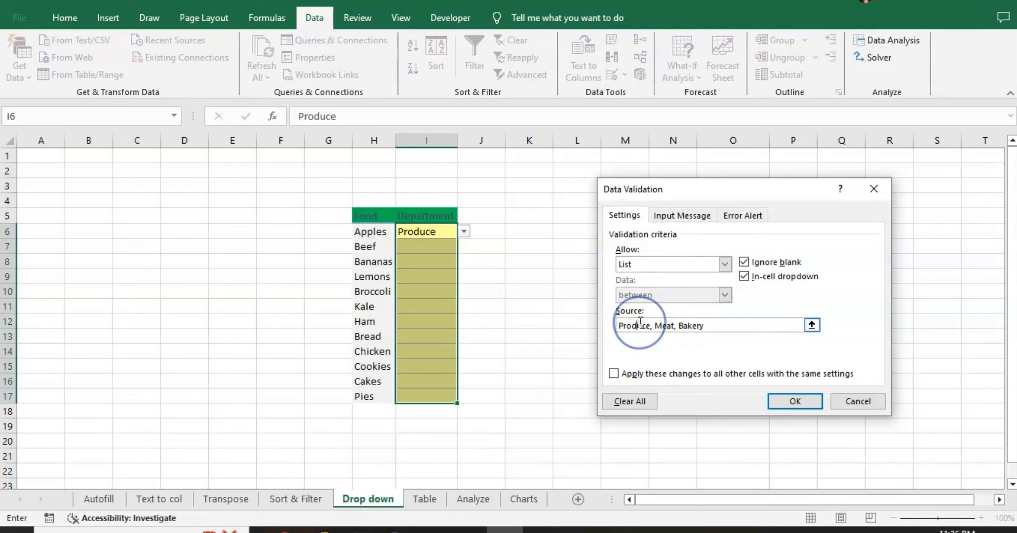
key(Right)
key(Right)
key(Right)
key(Right)
key(Right)
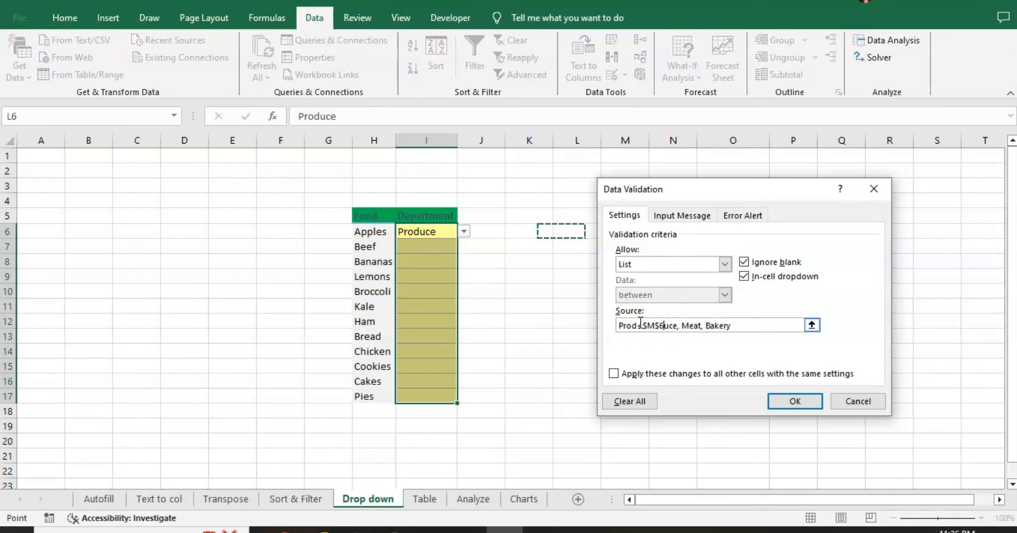
drag(747, 325, 615, 328)
key(BackSpace)
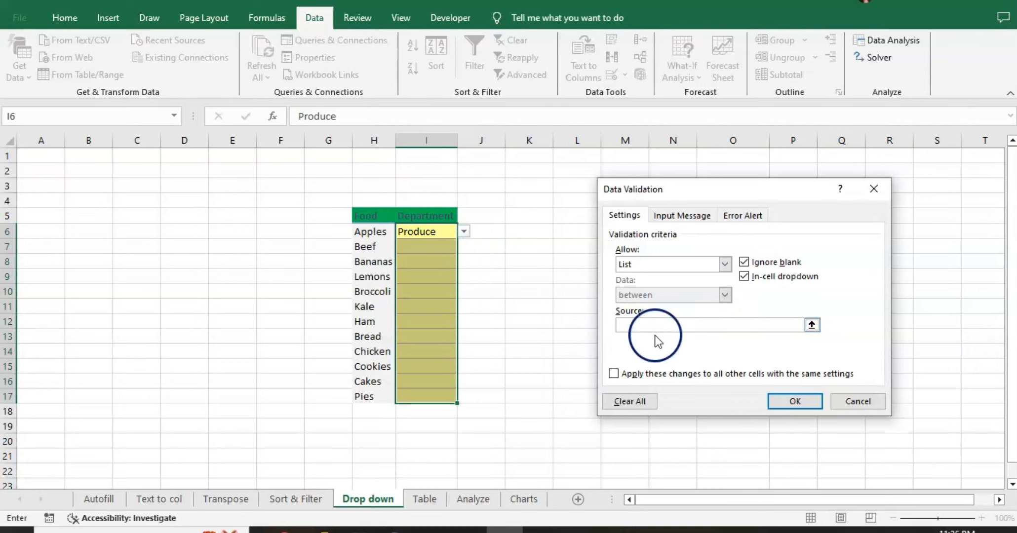
- Set the validation list source to the table entries =$O$8:$O$10 and apply it to the Department cells
click(812, 326)
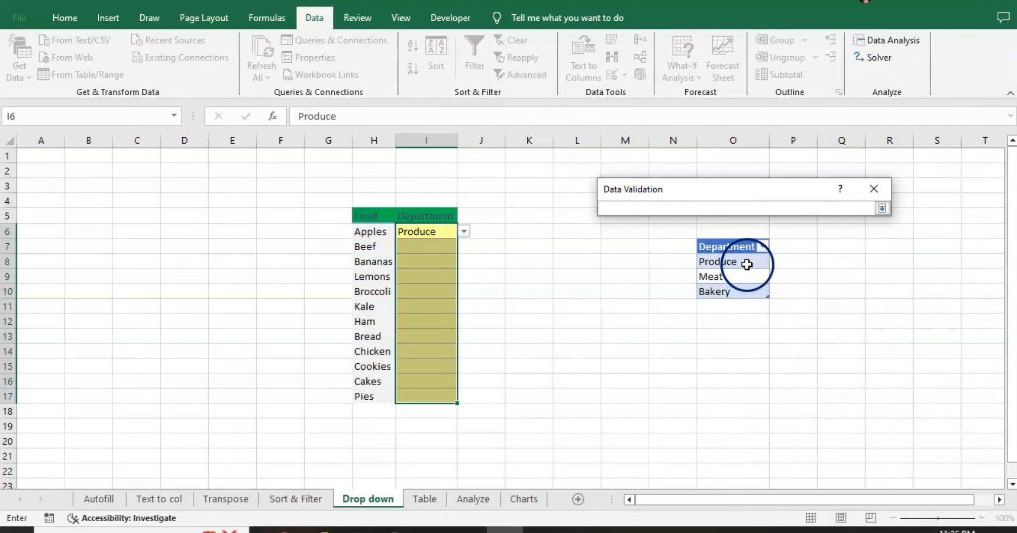
drag(747, 261, 747, 288)
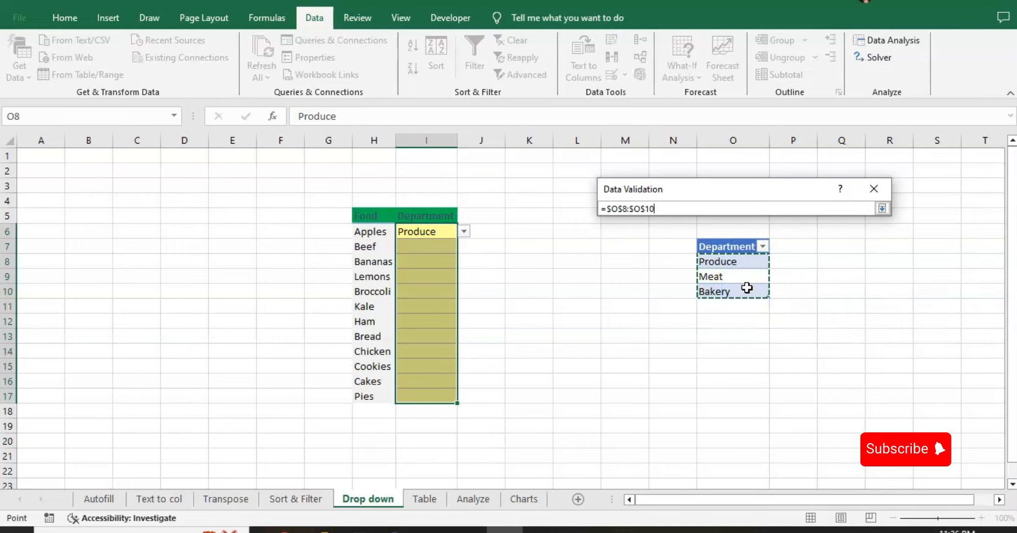
key(Return)
click(781, 402)
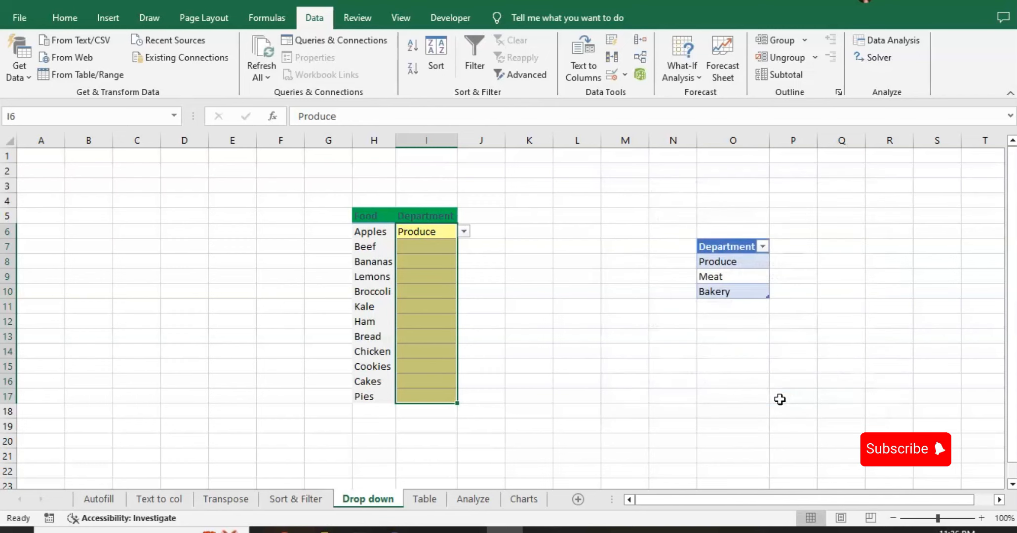
- Choose Meat as the department for Beef and Produce for Bananas from the cells' drop-down lists
click(437, 252)
click(465, 247)
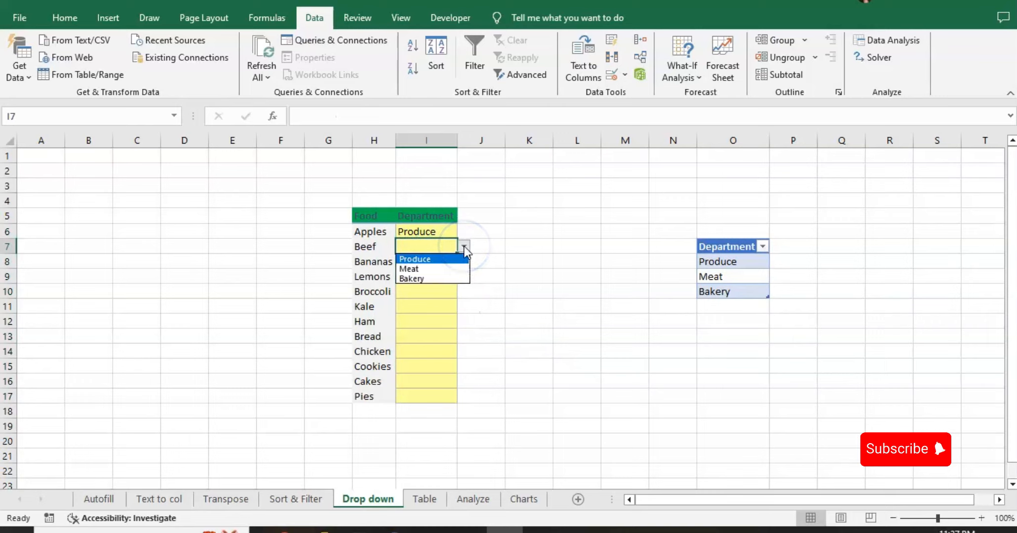
click(449, 269)
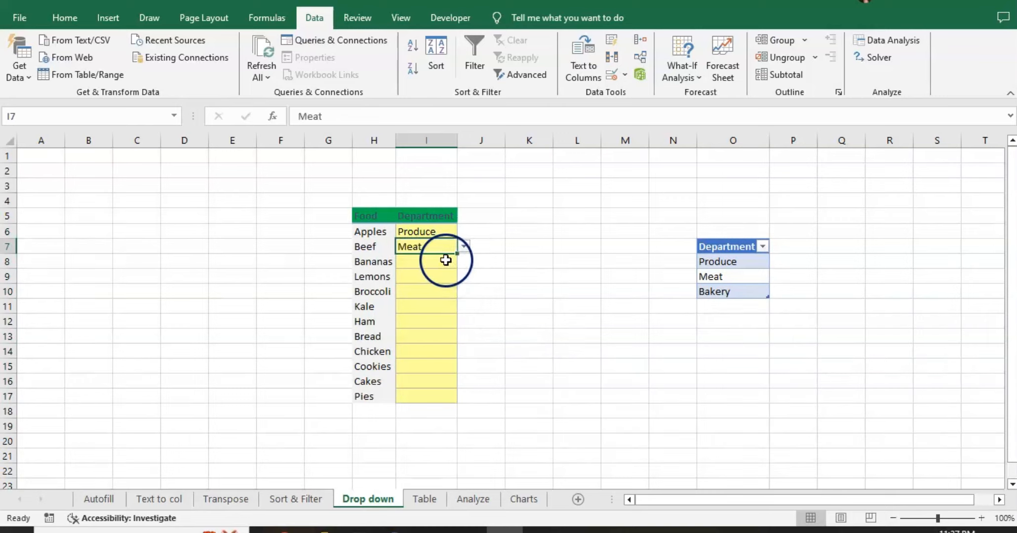
click(446, 261)
click(463, 261)
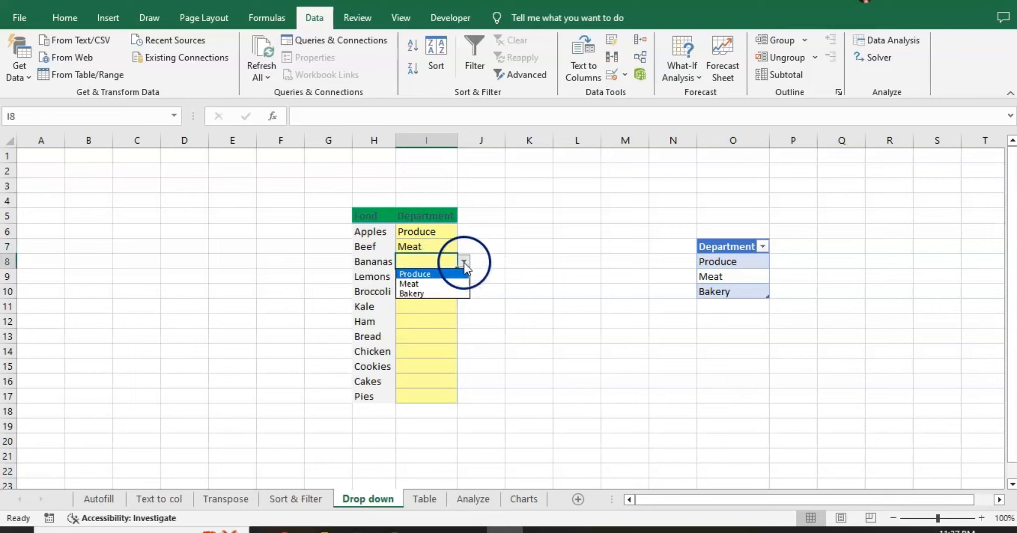
click(451, 294)
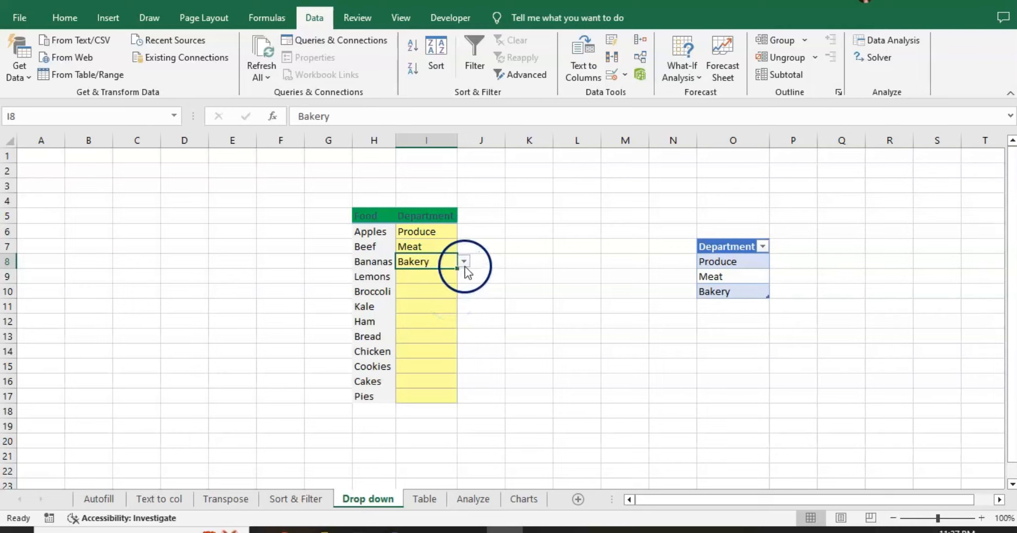
click(464, 262)
click(456, 274)
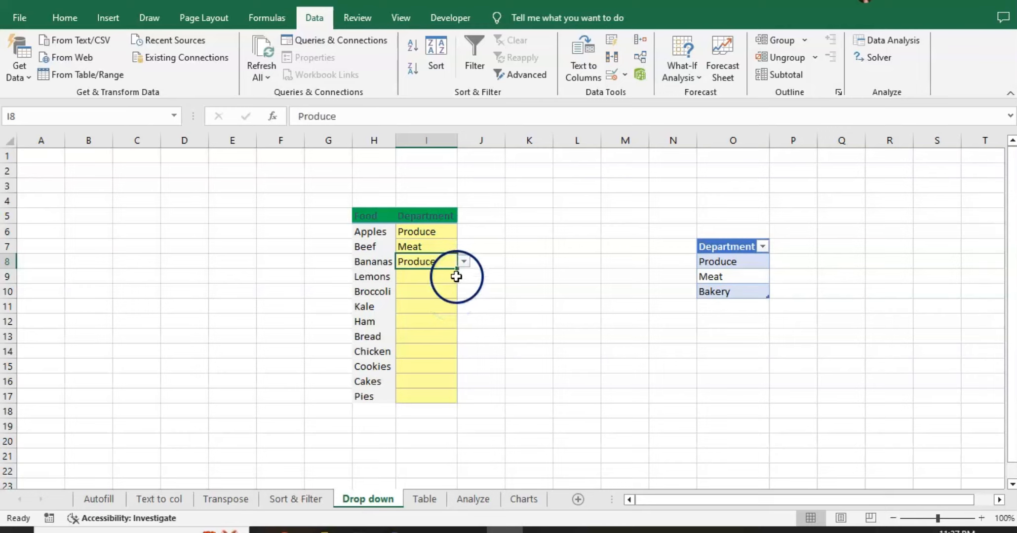
click(546, 307)
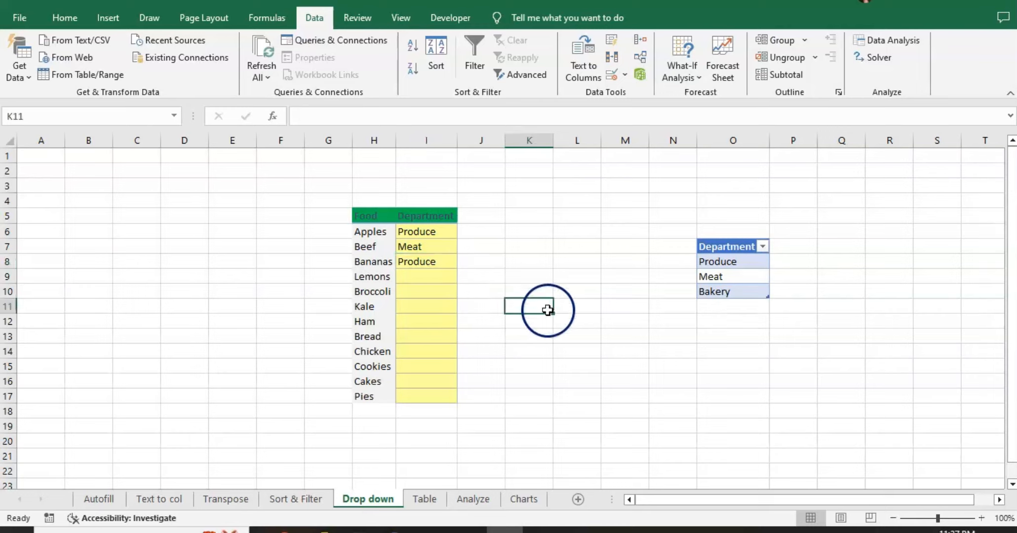
- Add Dairy as a new entry in O11, directly below Bakery in the Department table
click(740, 308)
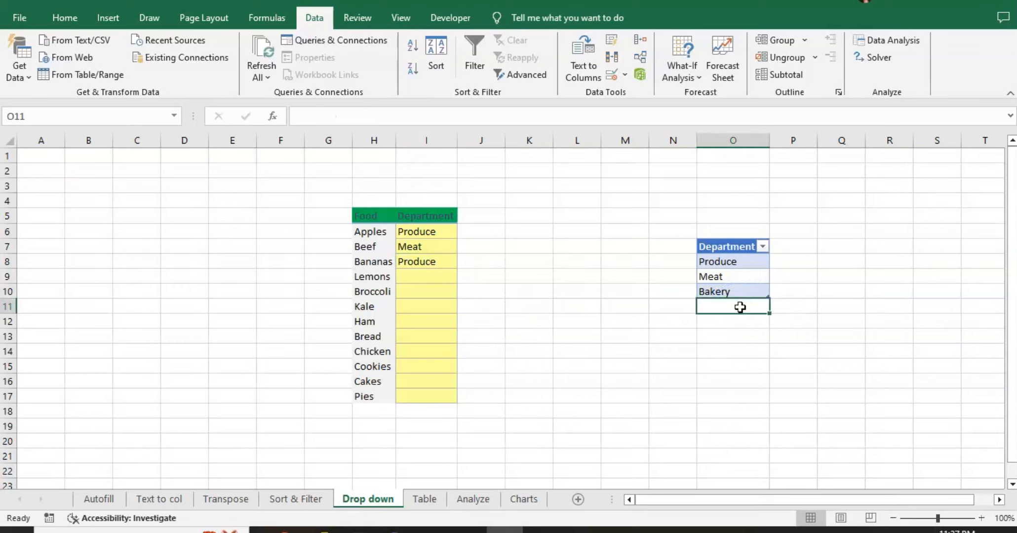
text(Dairy)
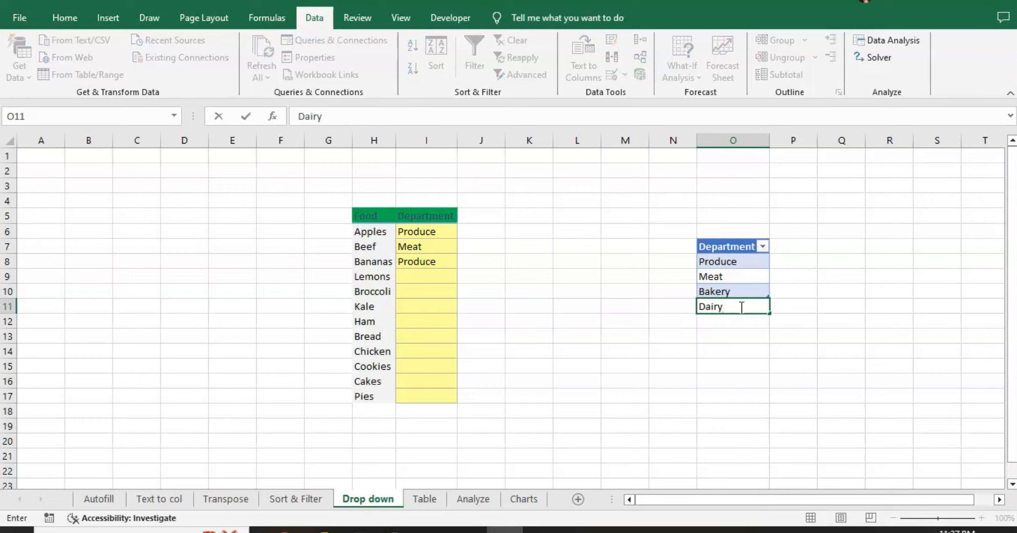
key(Return)
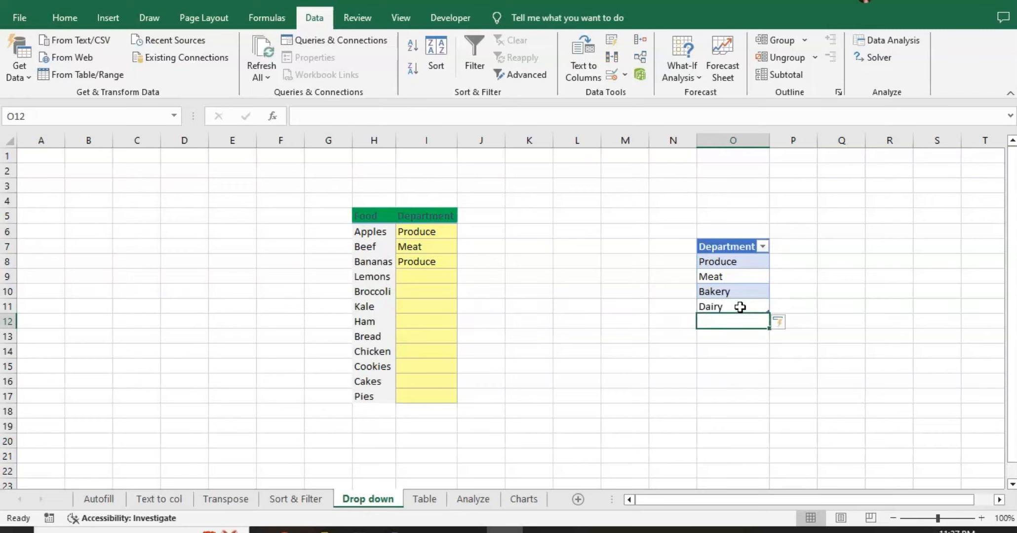
click(758, 352)
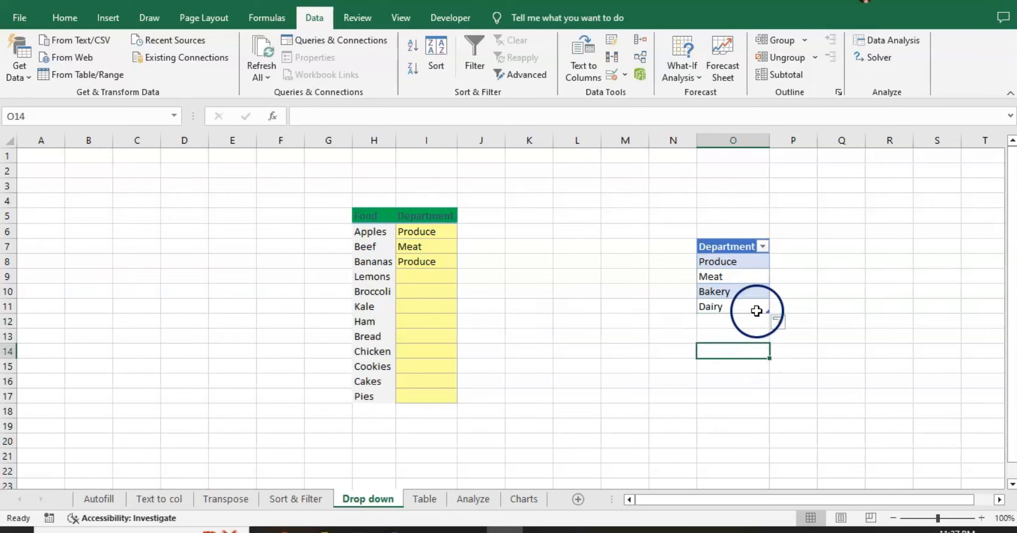
- Enter Milk as a new food in H18 and fill the Department drop-down cell from I17 down to I18
click(376, 414)
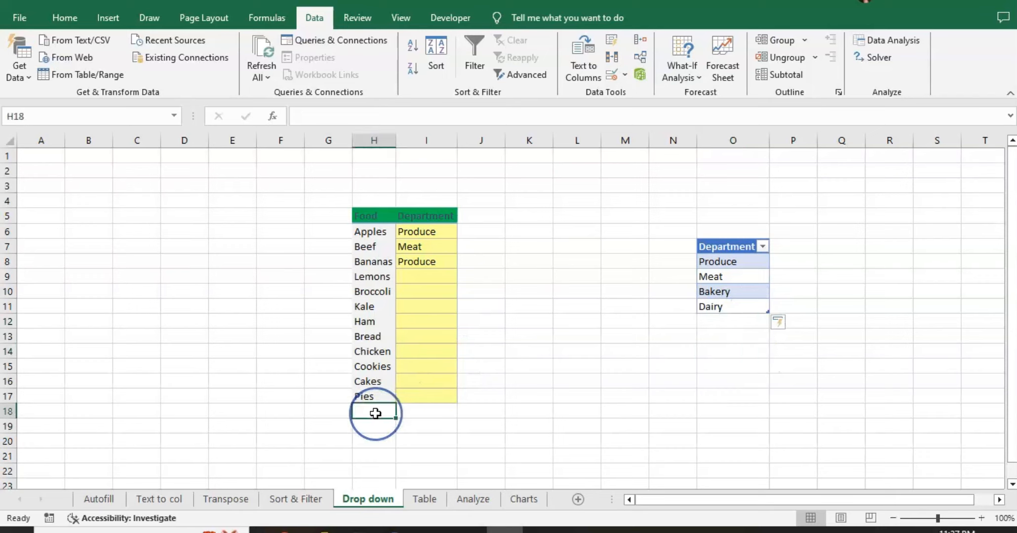
text(Mil)
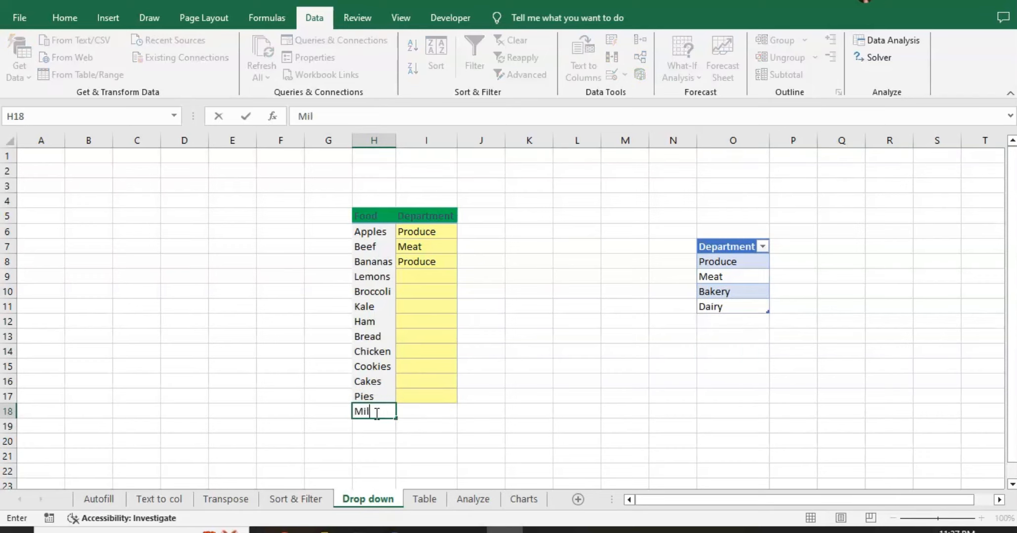
text(k)
key(Tab)
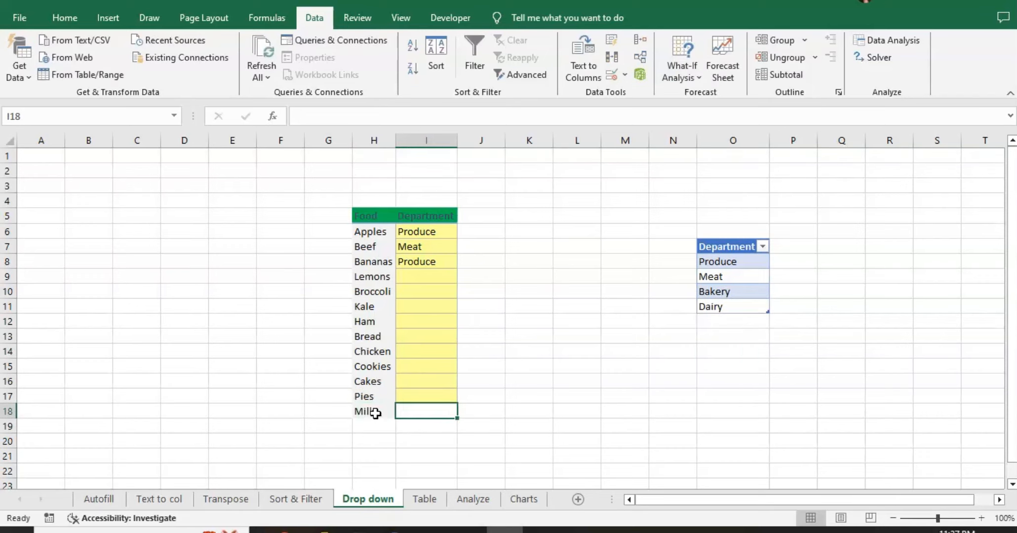
click(424, 398)
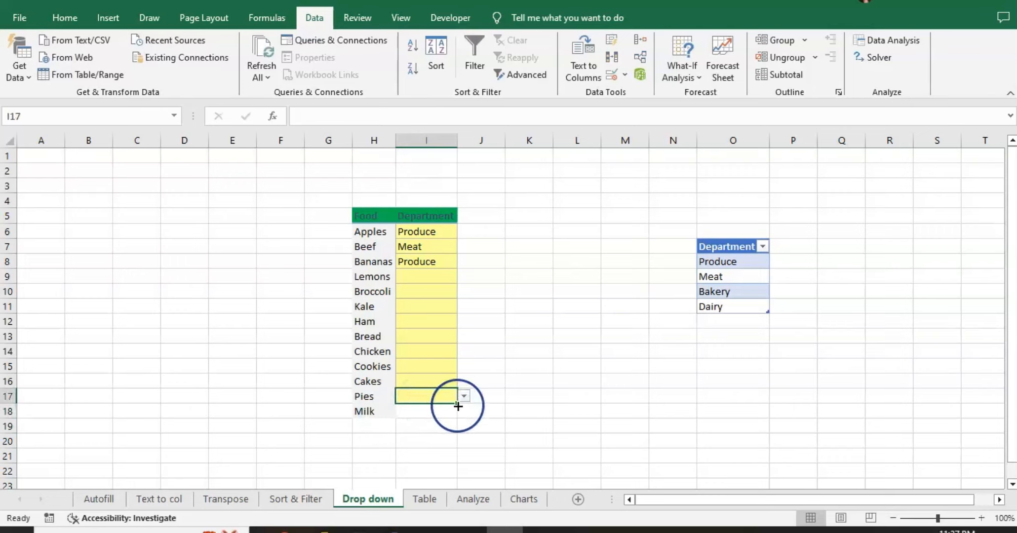
drag(458, 406, 458, 415)
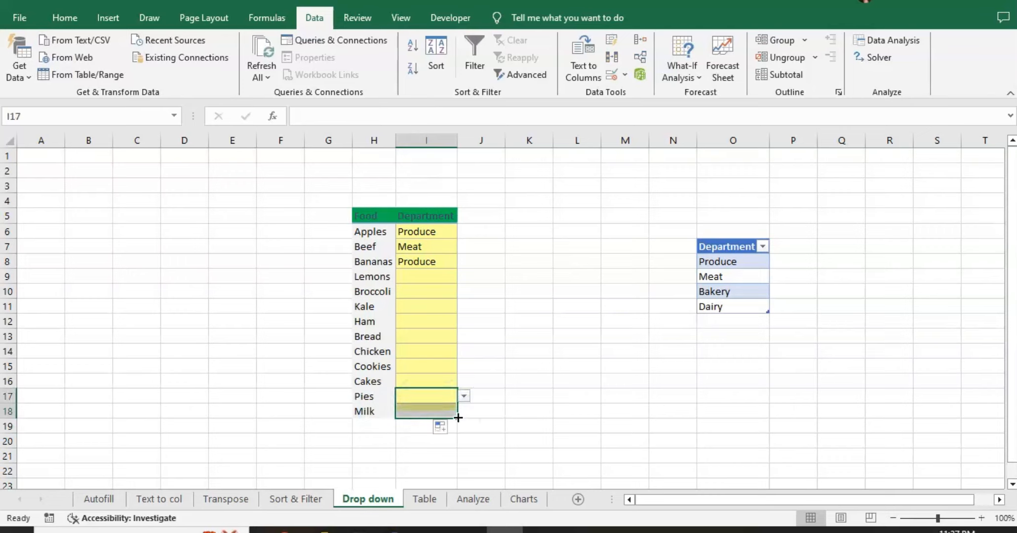
click(484, 424)
- Choose Dairy as the department for Milk from the cell's drop-down list
click(445, 413)
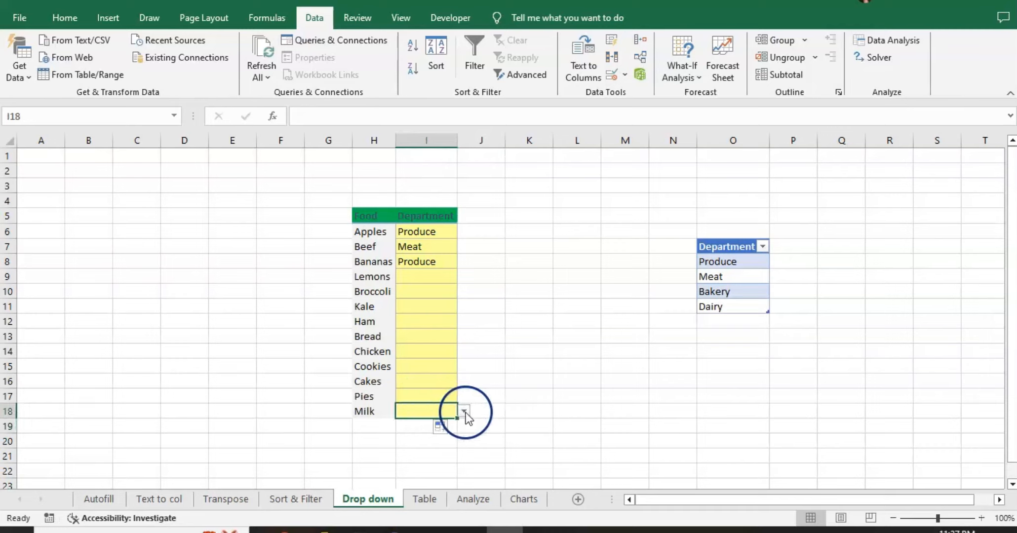
click(464, 412)
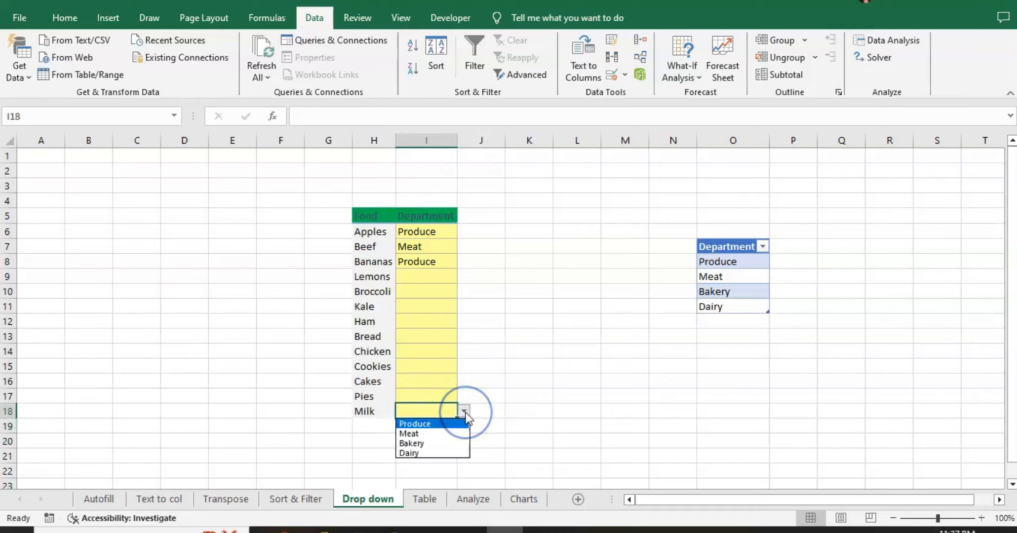
click(446, 454)
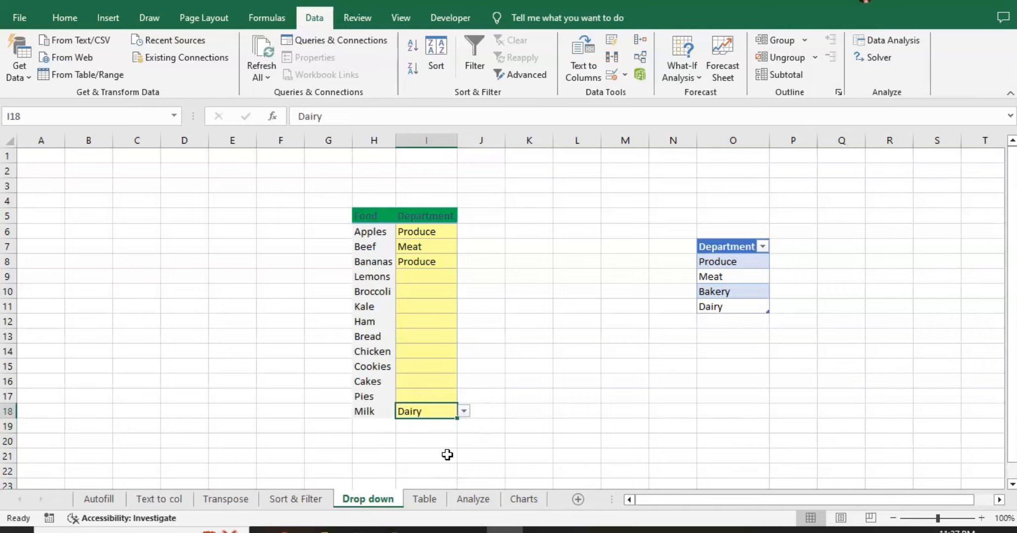
click(529, 425)
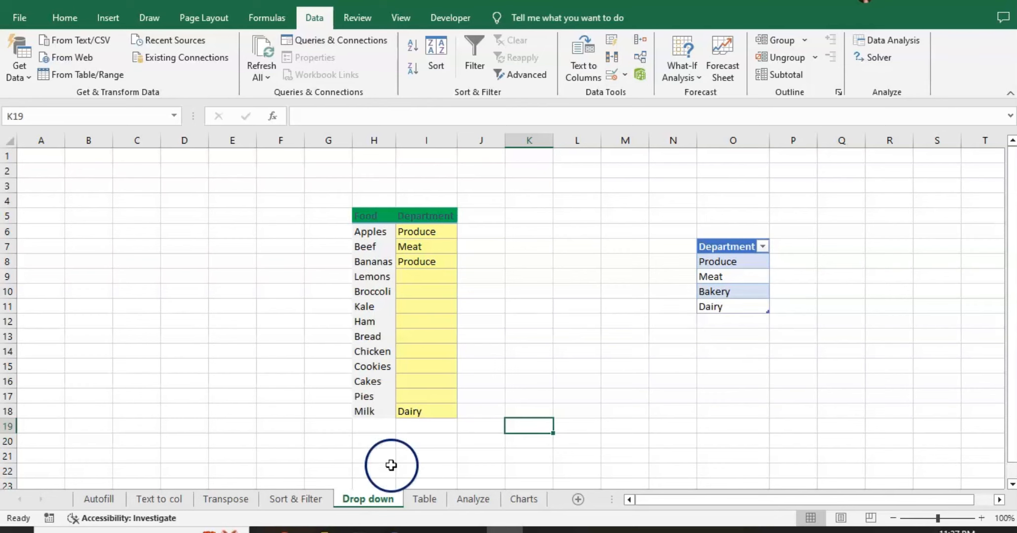
- On the Table sheet, convert the range G5:K13 into a table that has headers
click(425, 500)
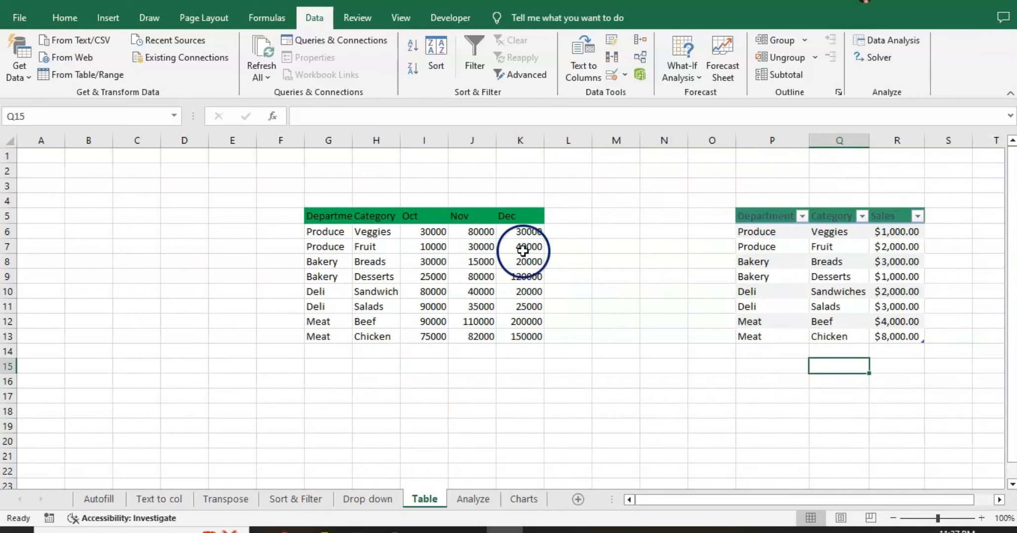
click(431, 277)
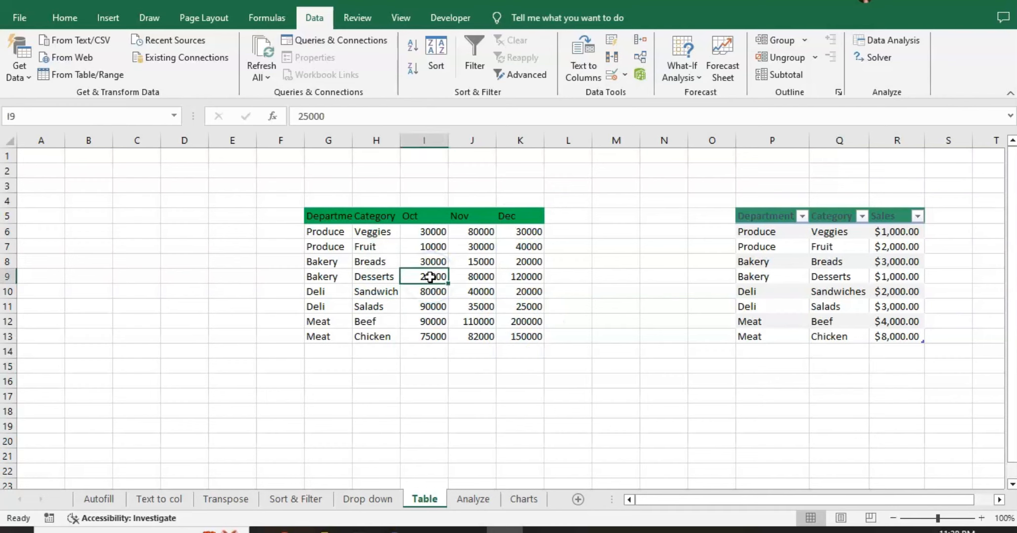
click(107, 19)
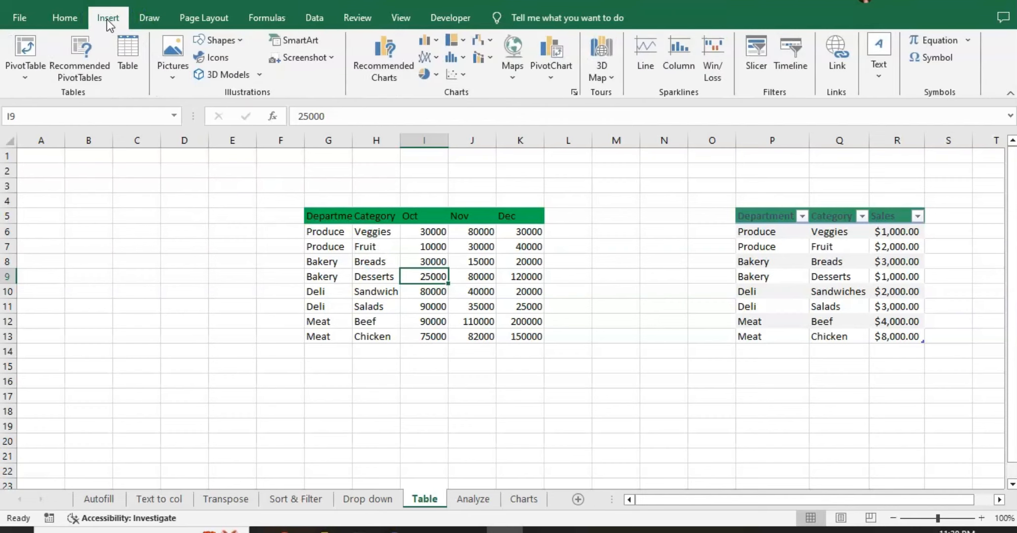
click(130, 60)
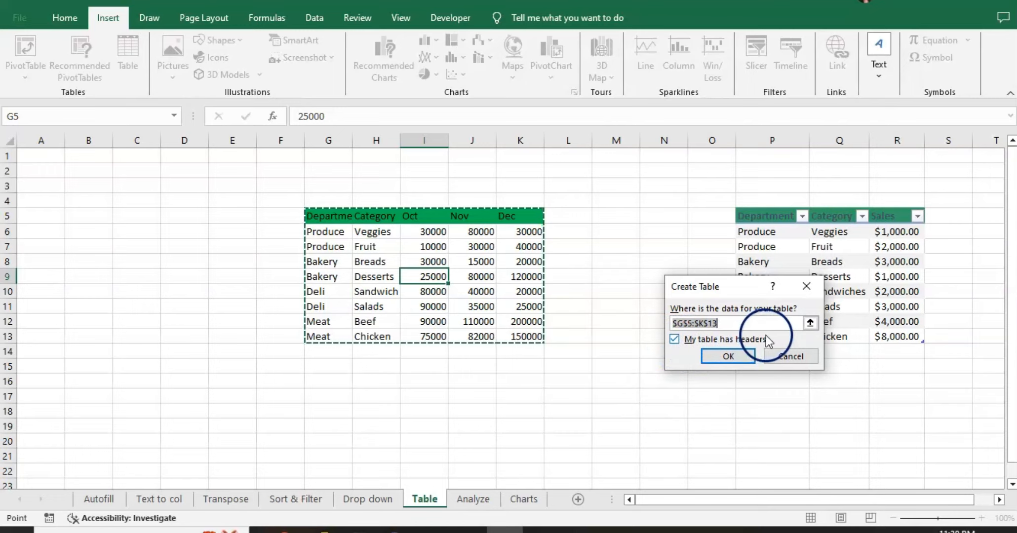
click(723, 357)
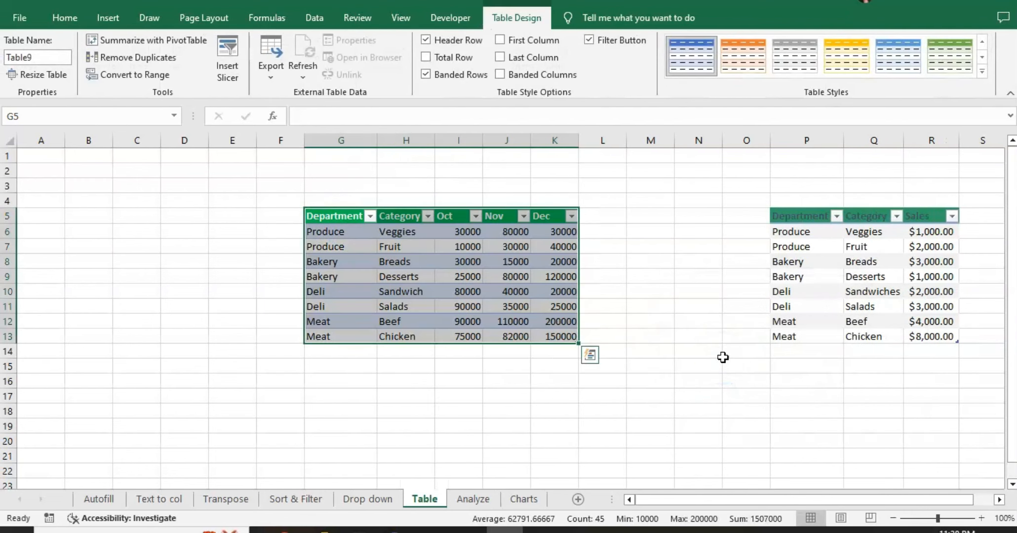
click(502, 441)
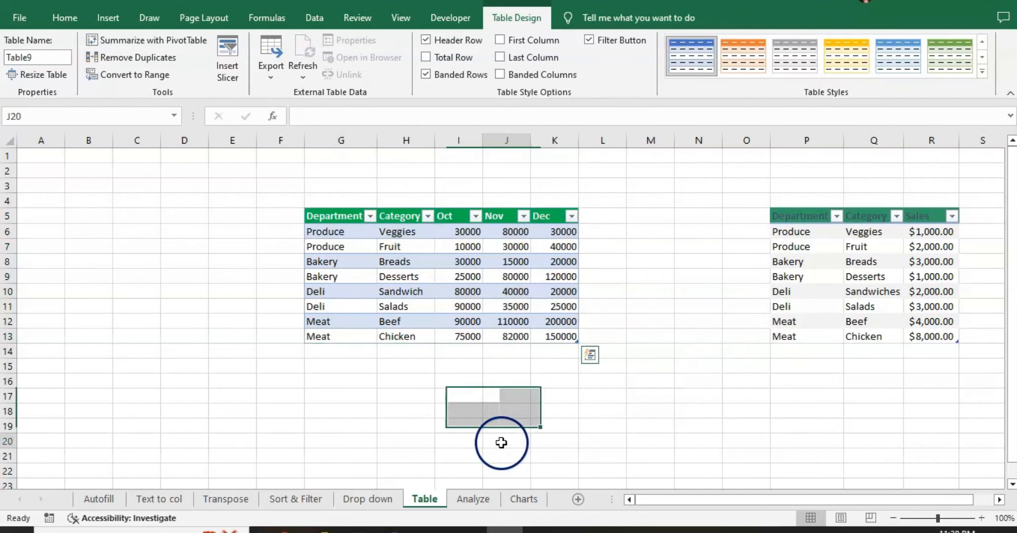
- Add a new row to the monthly table by entering Produce in G14, directly below the last Meat entry
click(330, 353)
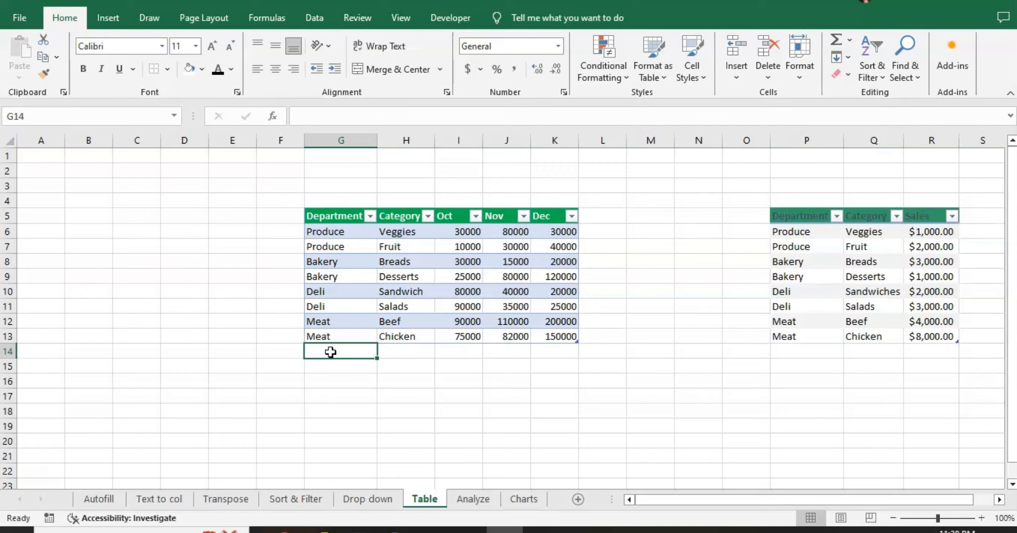
text(Produce)
key(Return)
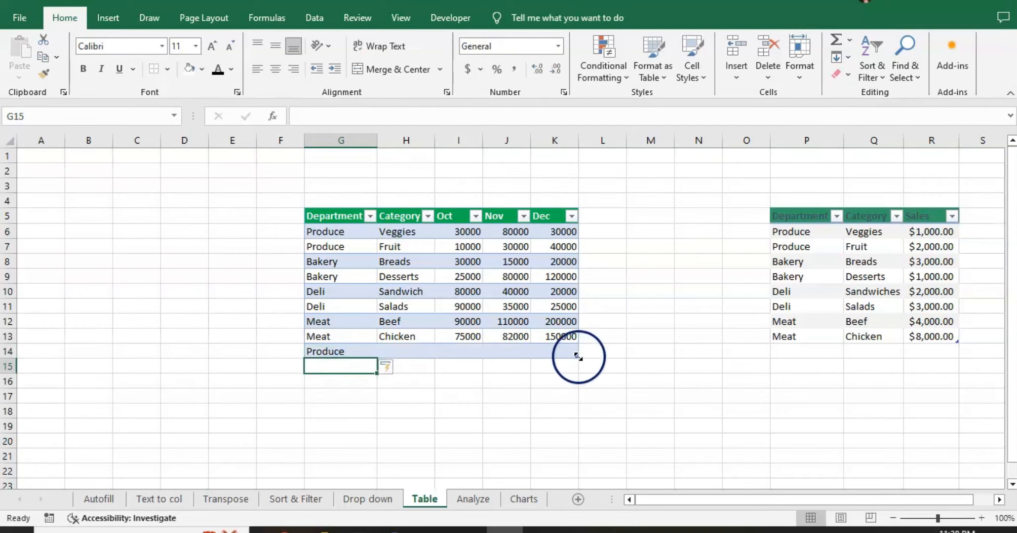
- Add a jan column in L5 beside Dec and extend the table two more columns for feb and mar
click(592, 214)
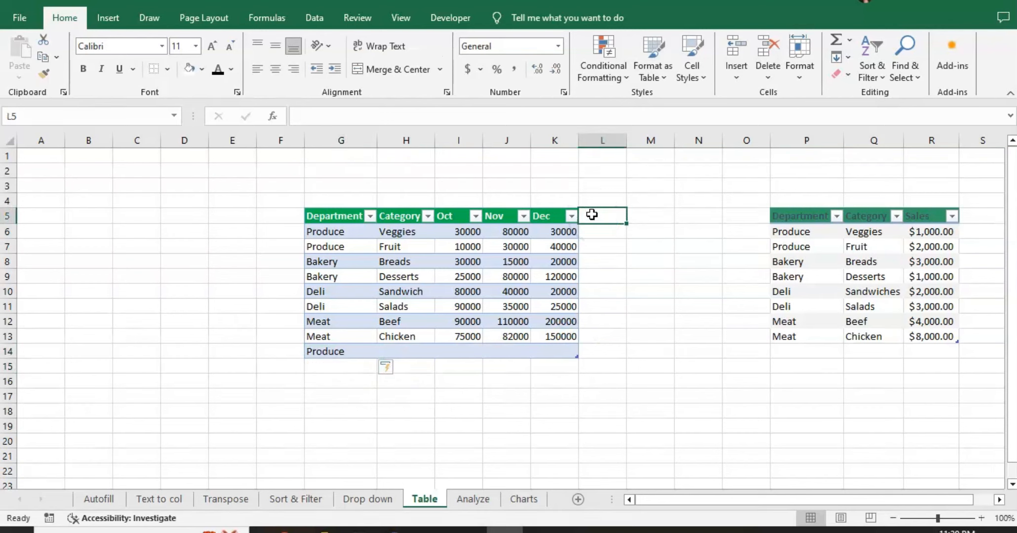
text(jan)
key(Return)
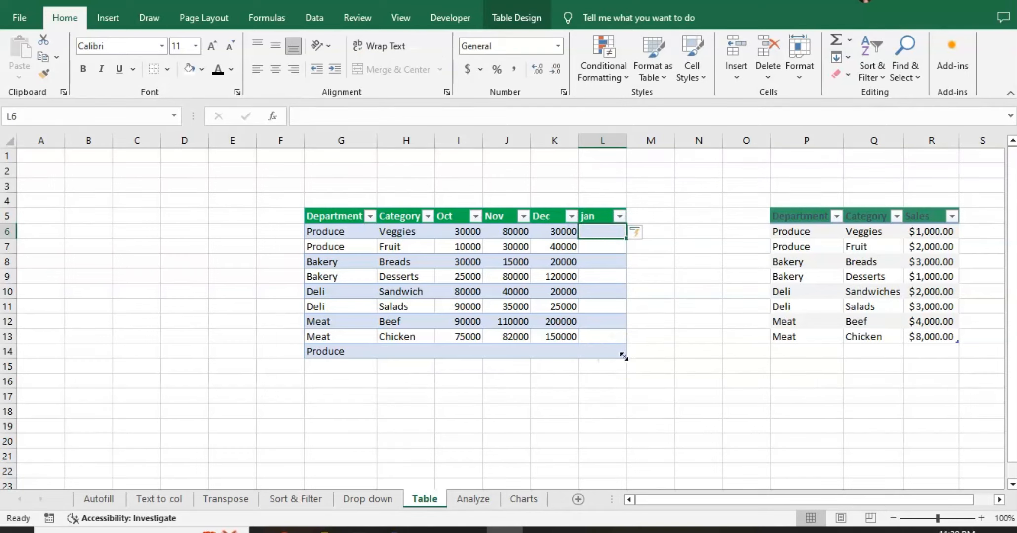
drag(624, 356, 706, 343)
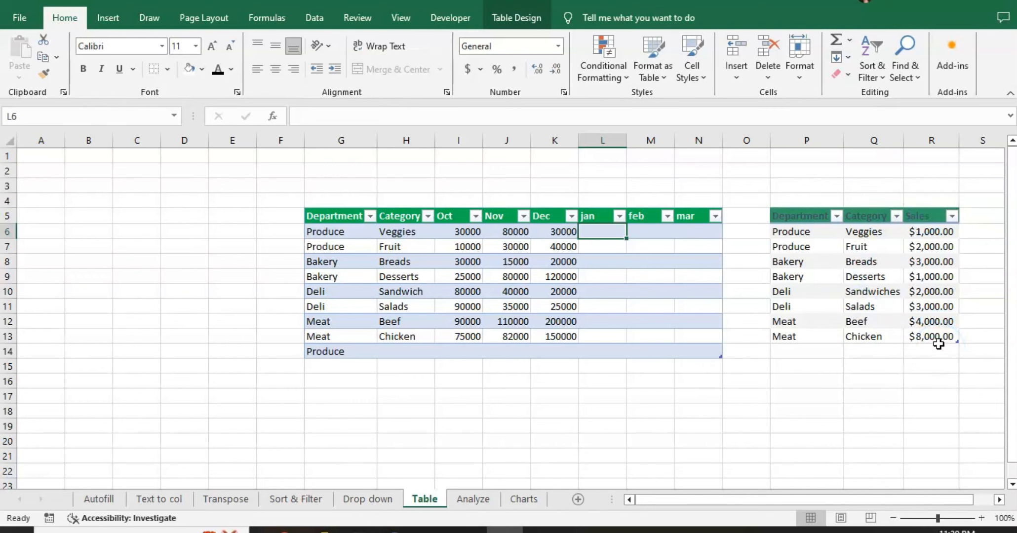
- Turn on the total row for the Sales table in columns P to R and inspect its Sales total formula
click(933, 304)
key(alt+a)
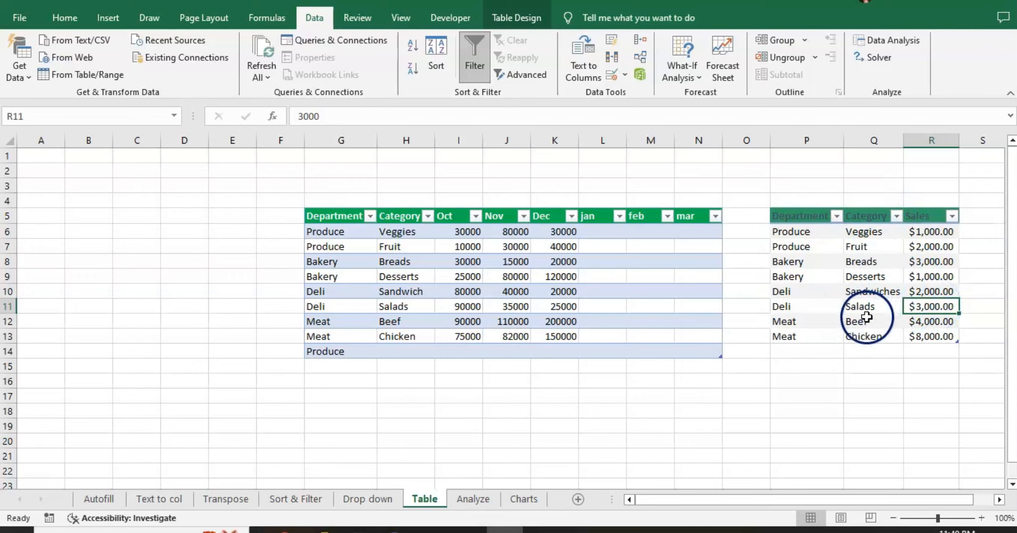
click(513, 17)
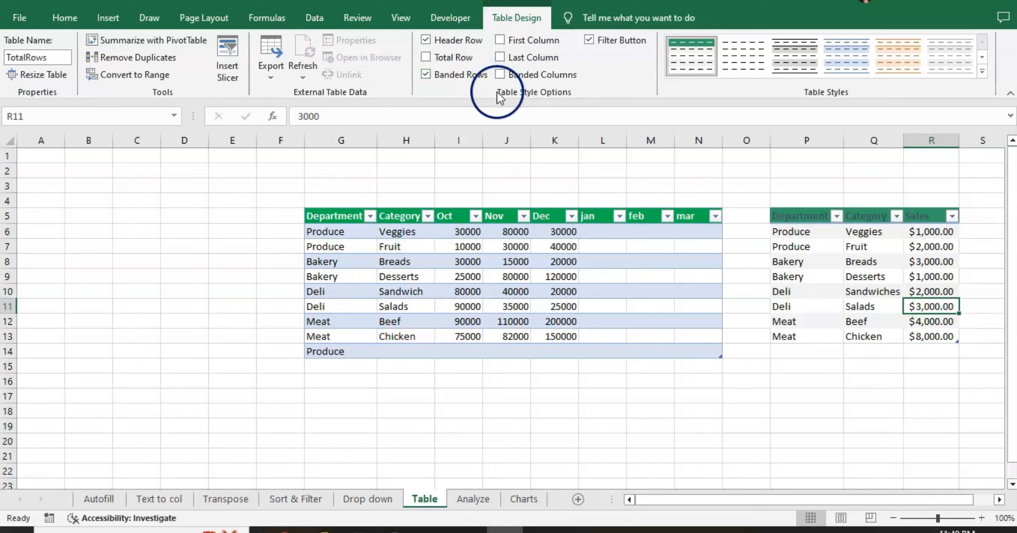
click(426, 58)
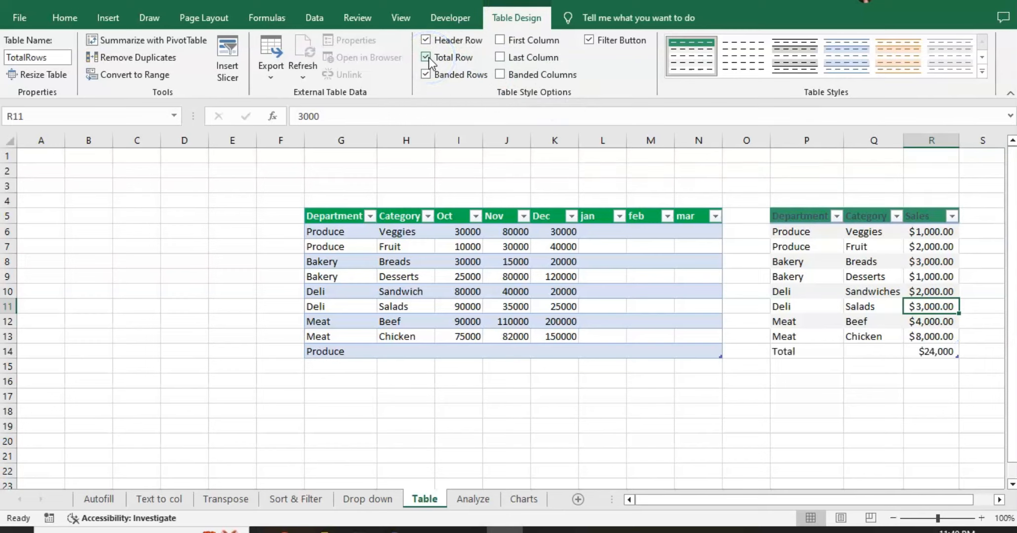
click(936, 351)
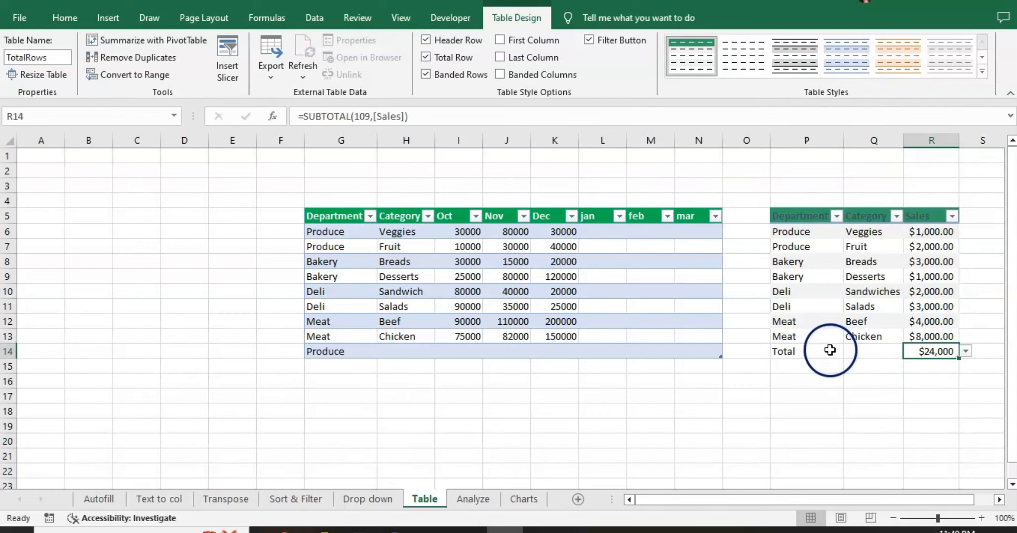
click(910, 382)
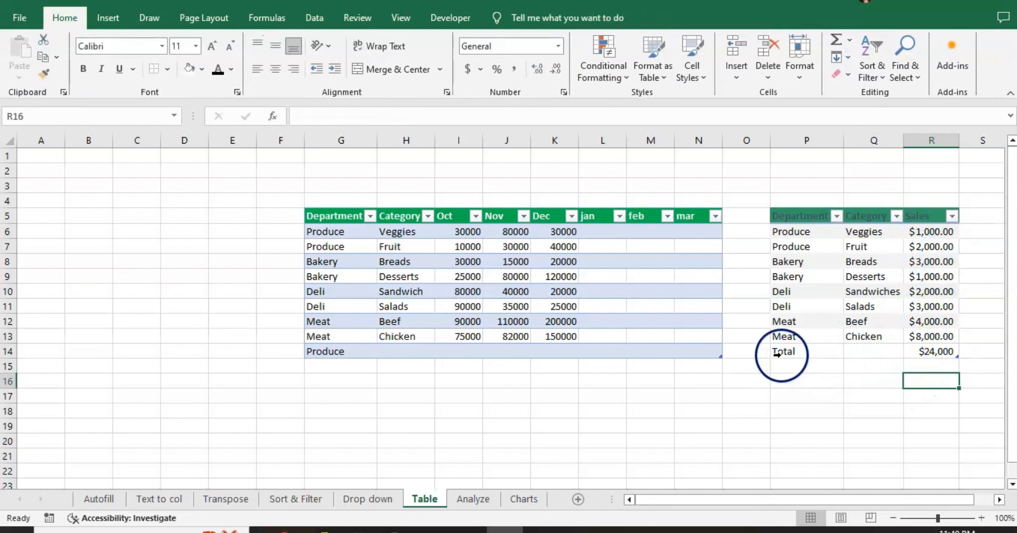
- Switch the Sales calculation in the total row to Average, and from there to Min
click(939, 352)
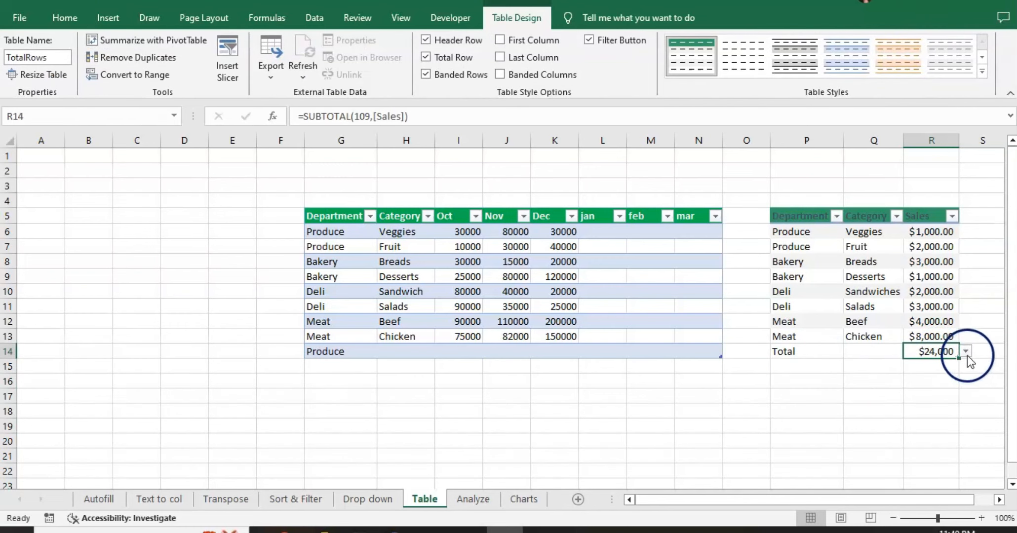
click(966, 352)
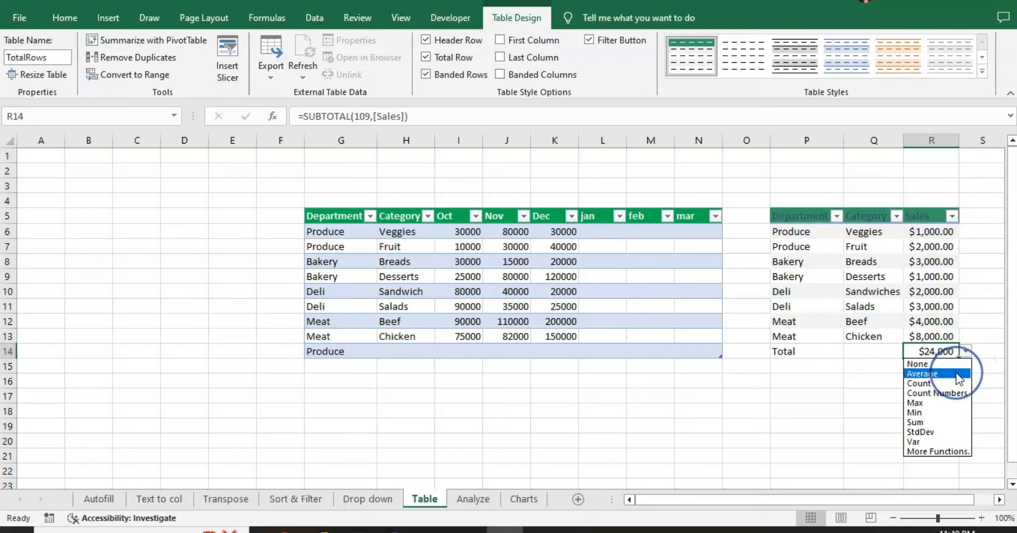
click(956, 373)
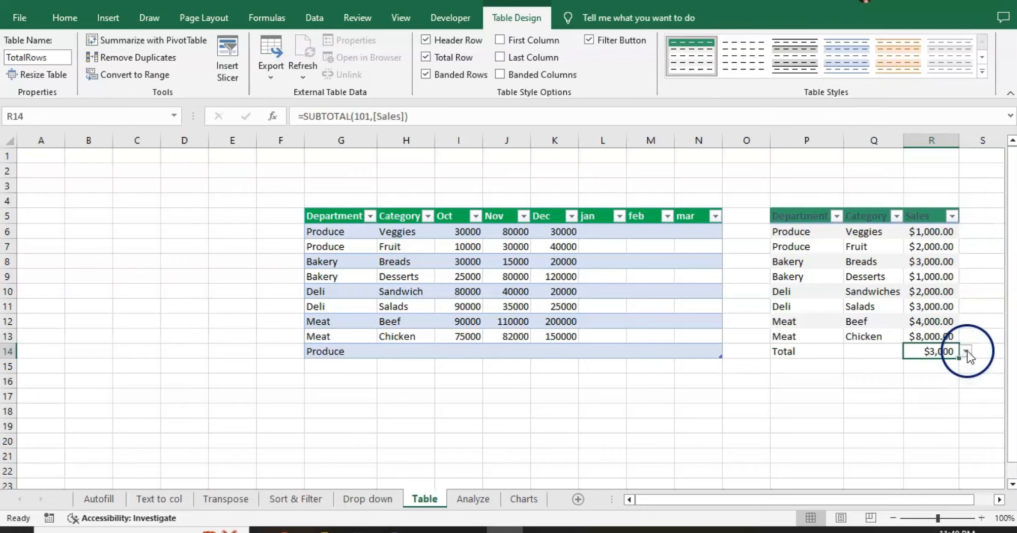
click(966, 352)
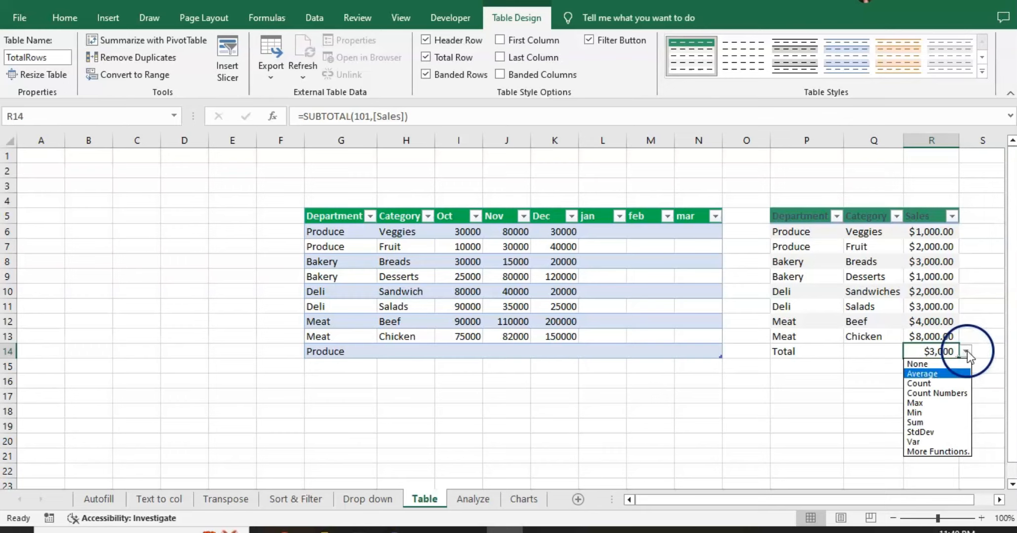
click(917, 413)
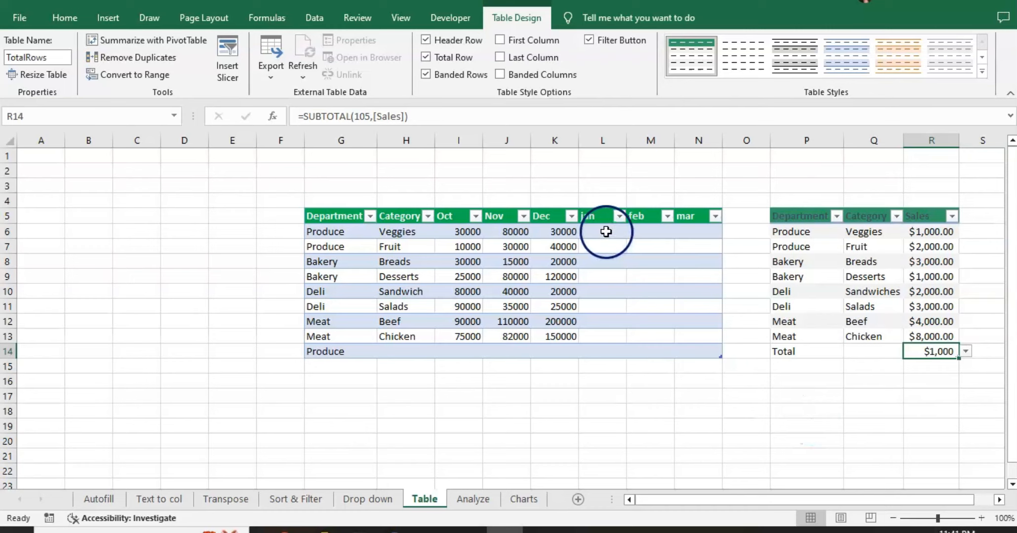
- Delete columns L to N, which hold the jan, feb and mar headers
click(610, 140)
drag(610, 140, 686, 141)
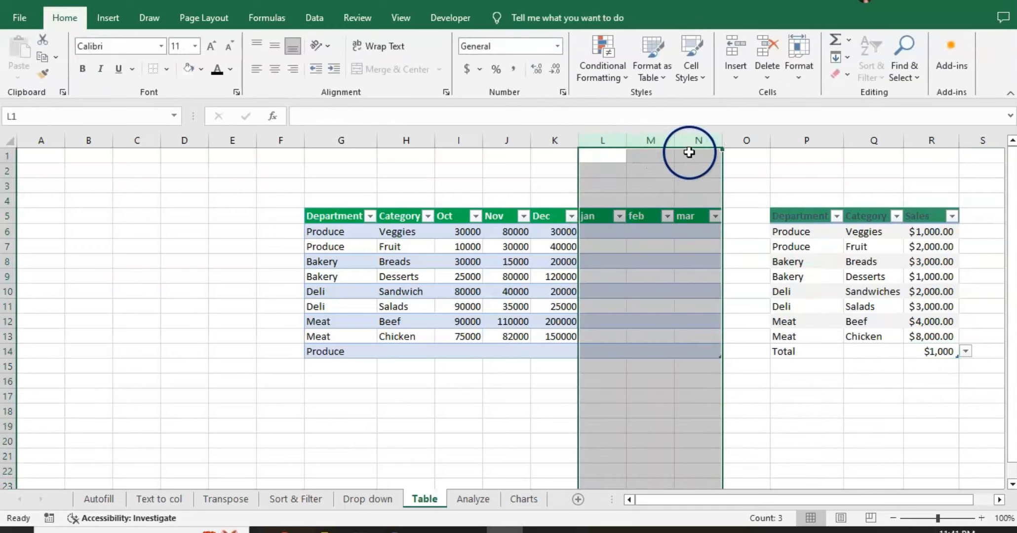
right_click(656, 136)
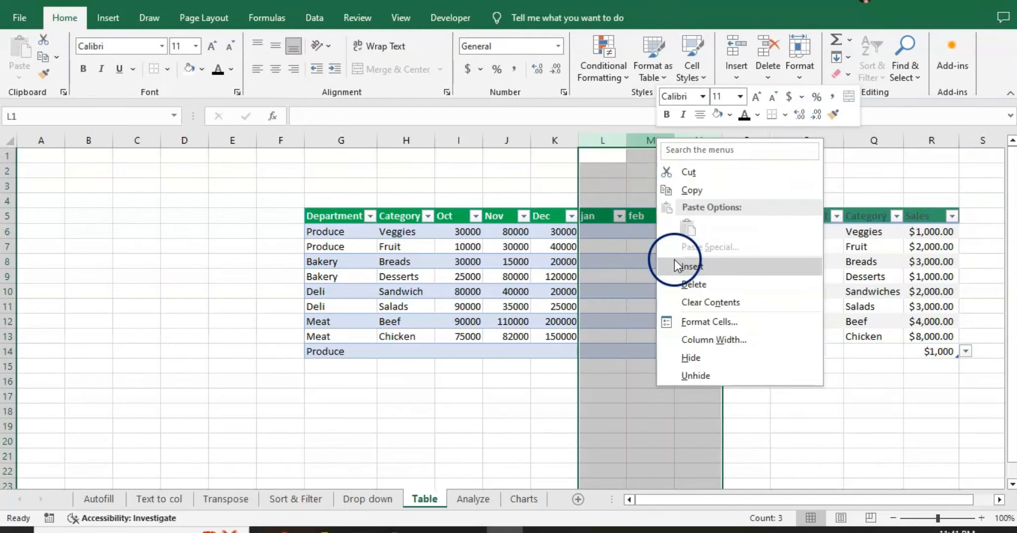
click(679, 280)
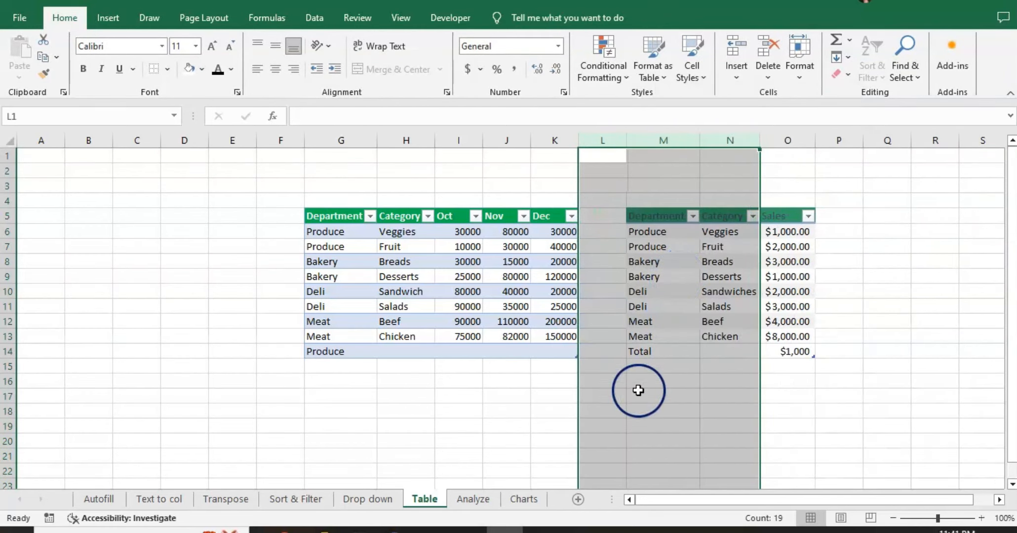
click(513, 429)
- Insert a blank column at L to widen the gap between the two tables
click(615, 138)
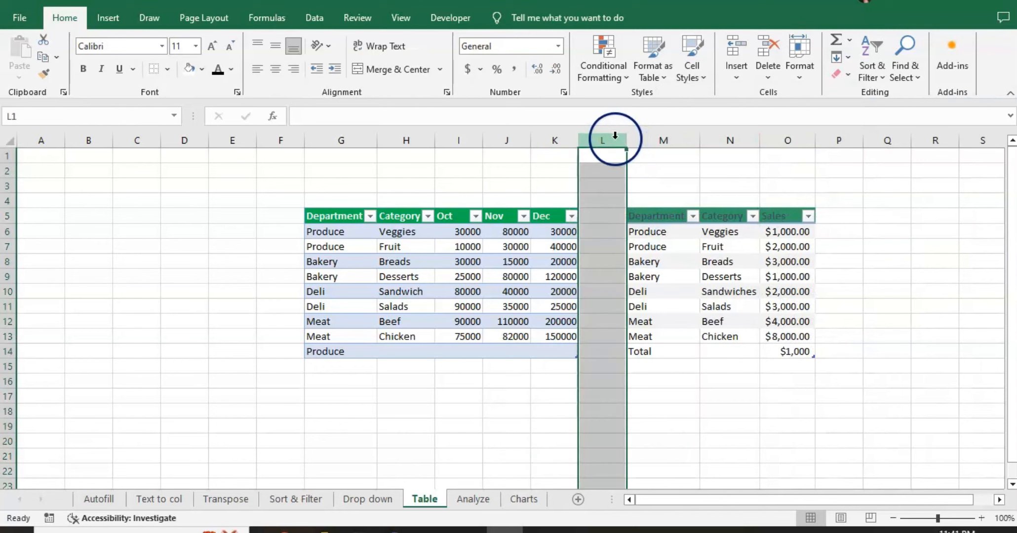
right_click(615, 136)
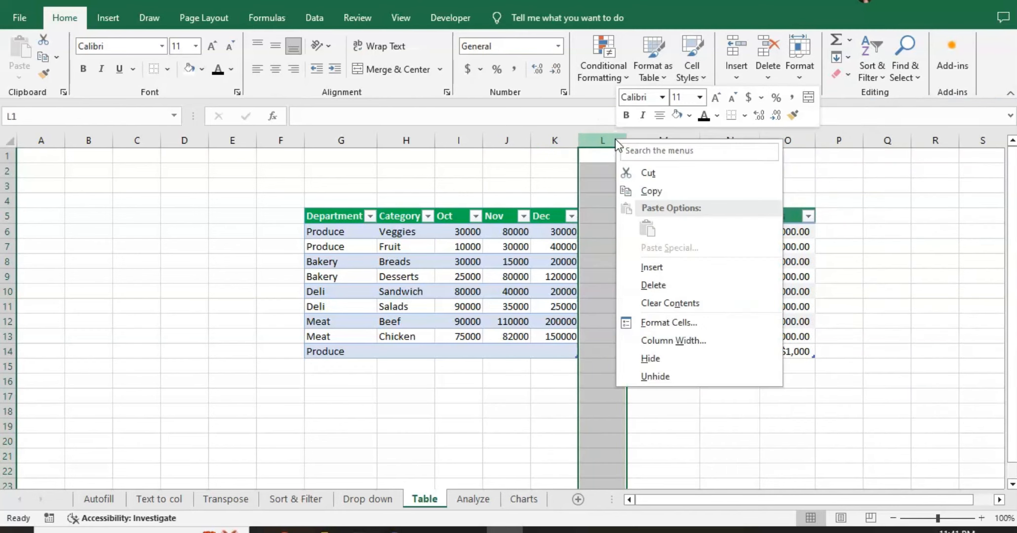
click(636, 274)
click(654, 440)
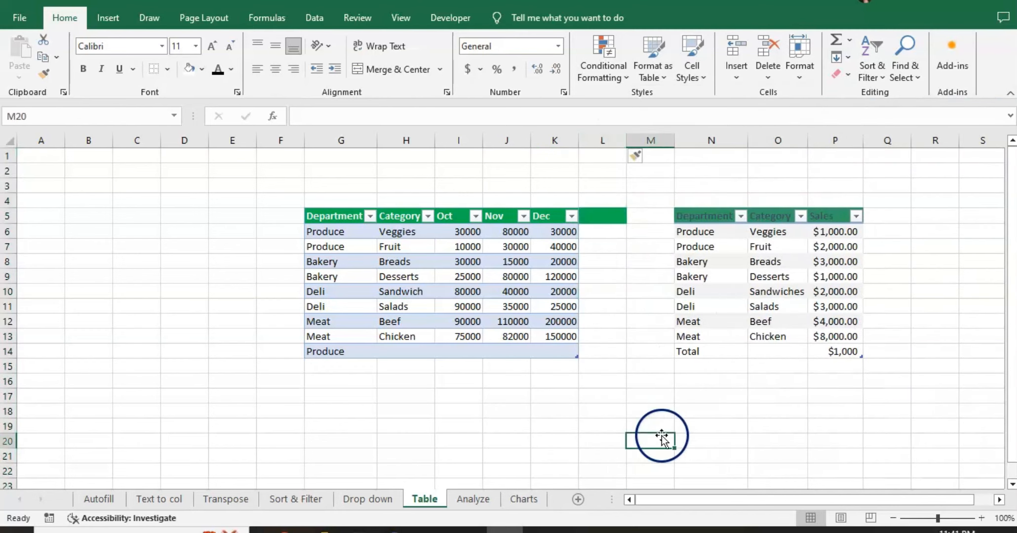
- Add a Total column to the monthly table by entering Total as the header in L5
click(599, 213)
text(T)
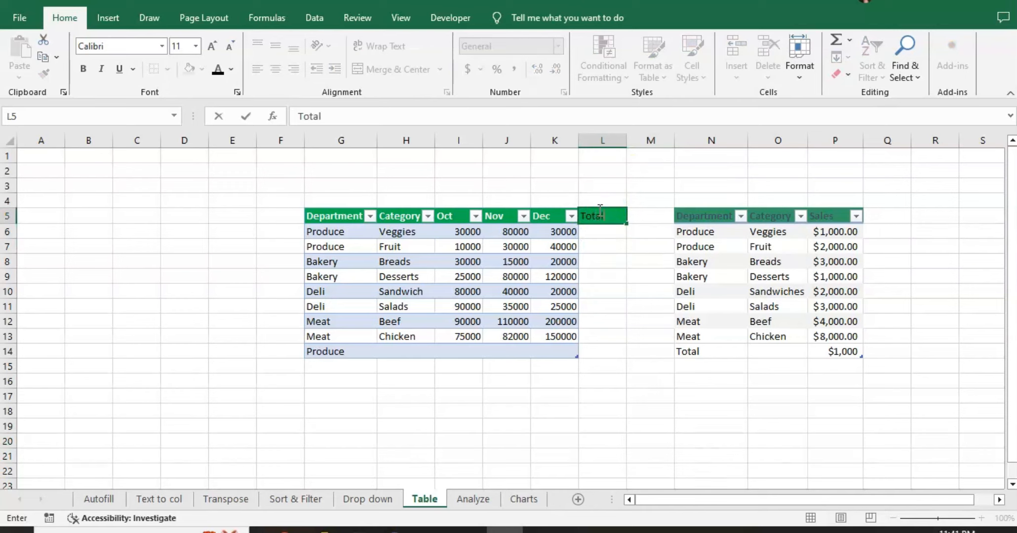
text(otal)
key(Return)
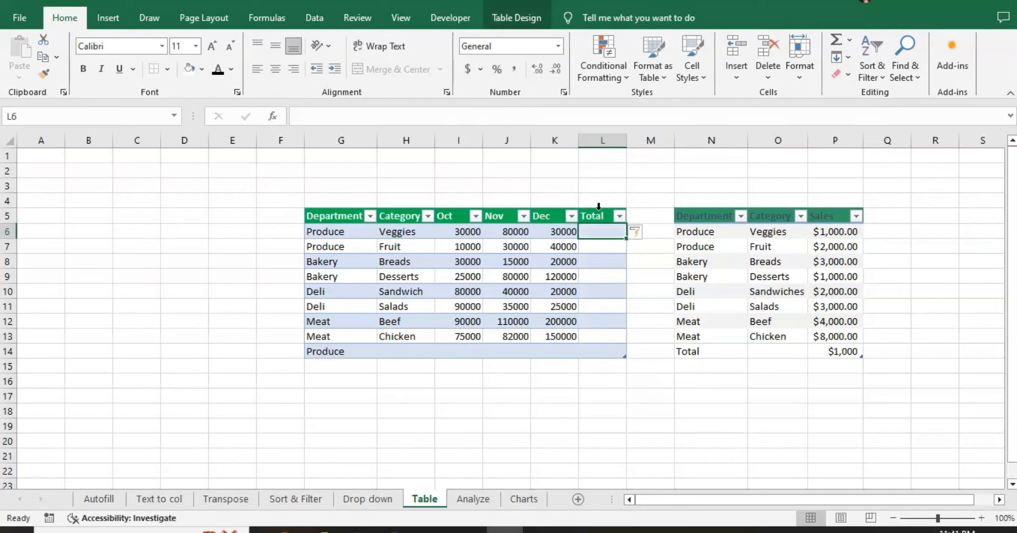
- Fill the Total column with a SUM of each row's Oct to Dec values, starting from L6
click(598, 234)
key(alt+equal)
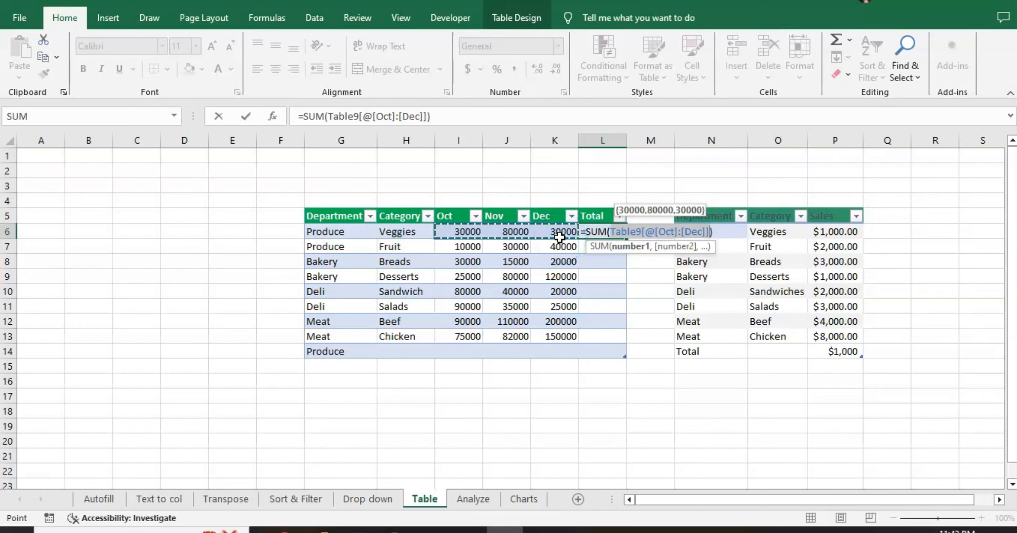
key(Return)
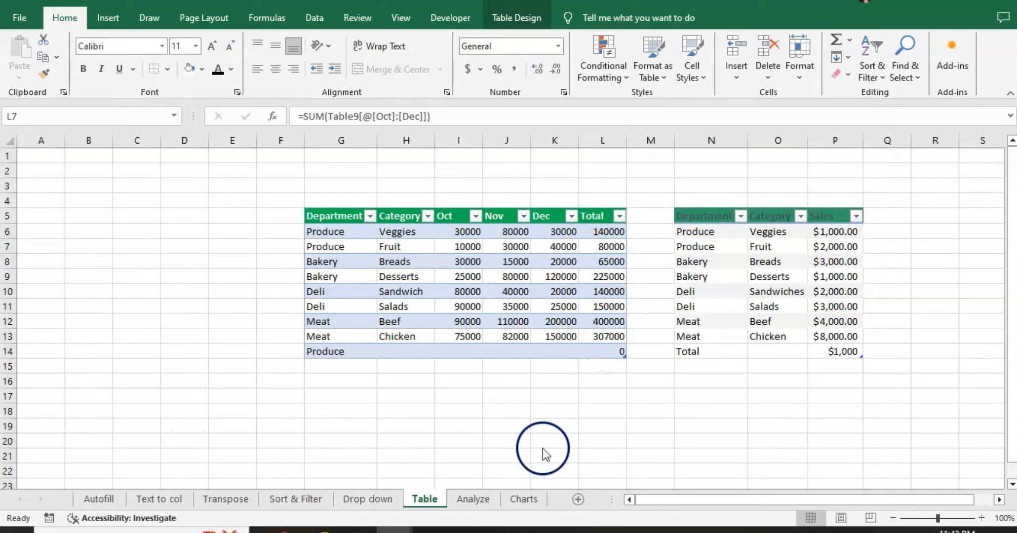
- On the Analyze sheet, select the table H7:L15 and preview the Quick Analysis formatting options, from data bars to text rules
click(473, 499)
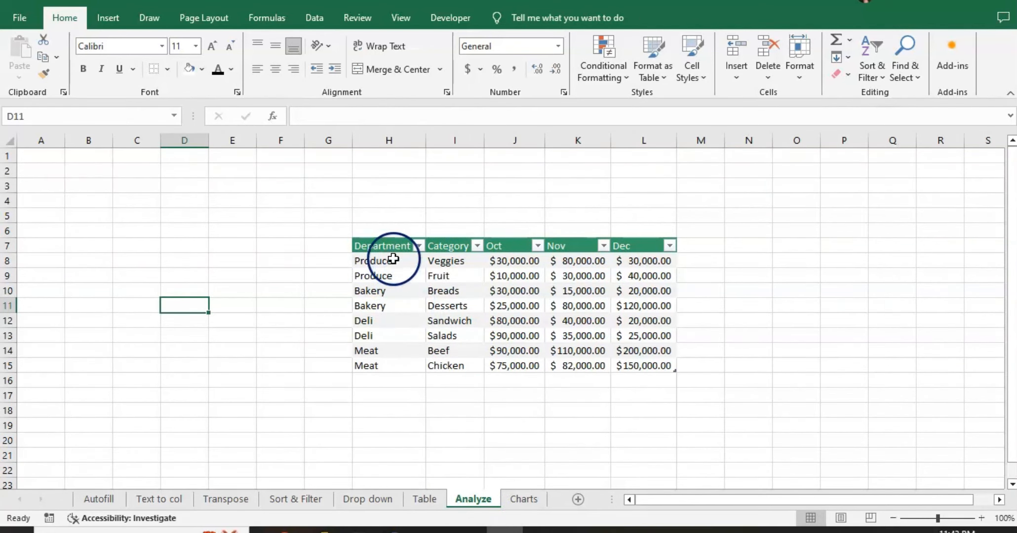
drag(394, 244, 645, 367)
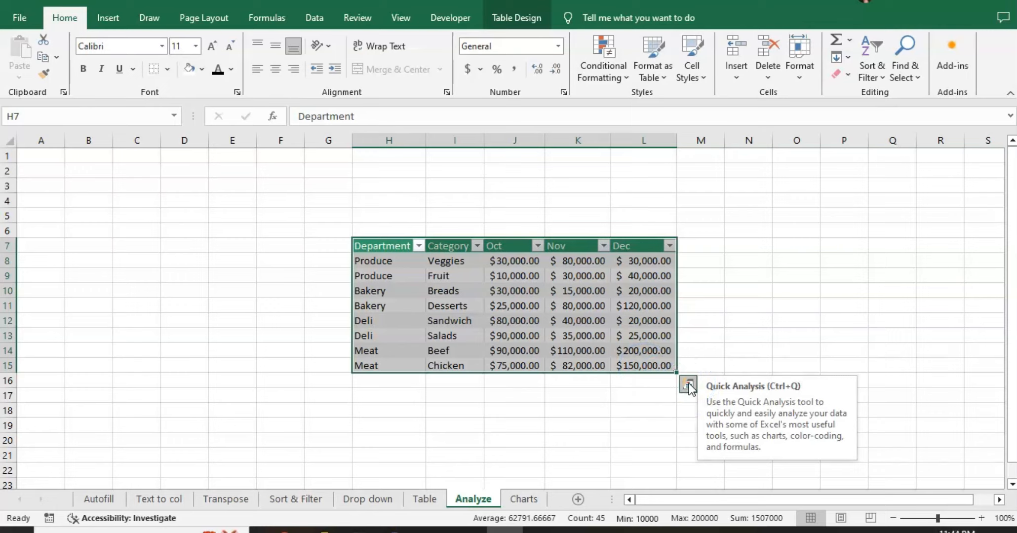
click(689, 384)
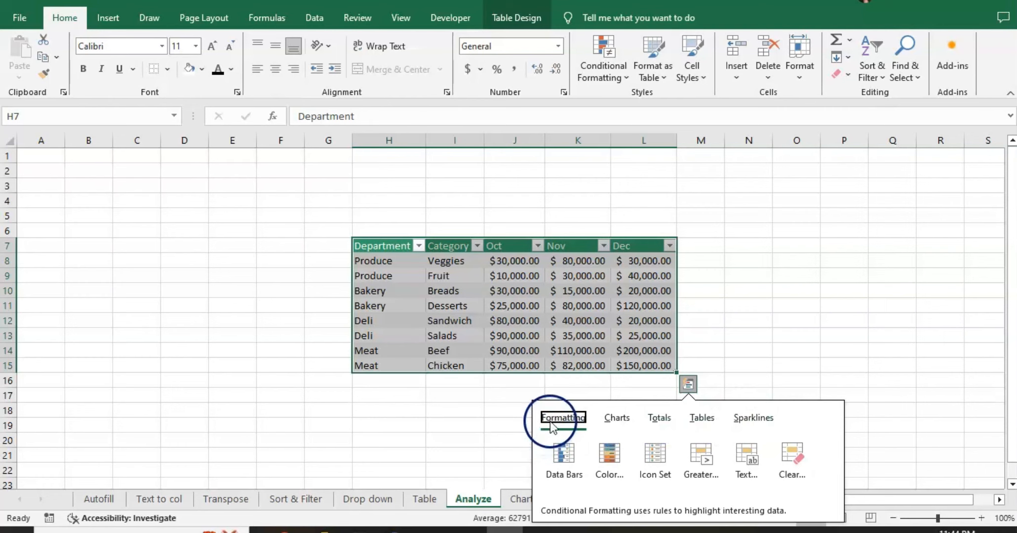
click(564, 457)
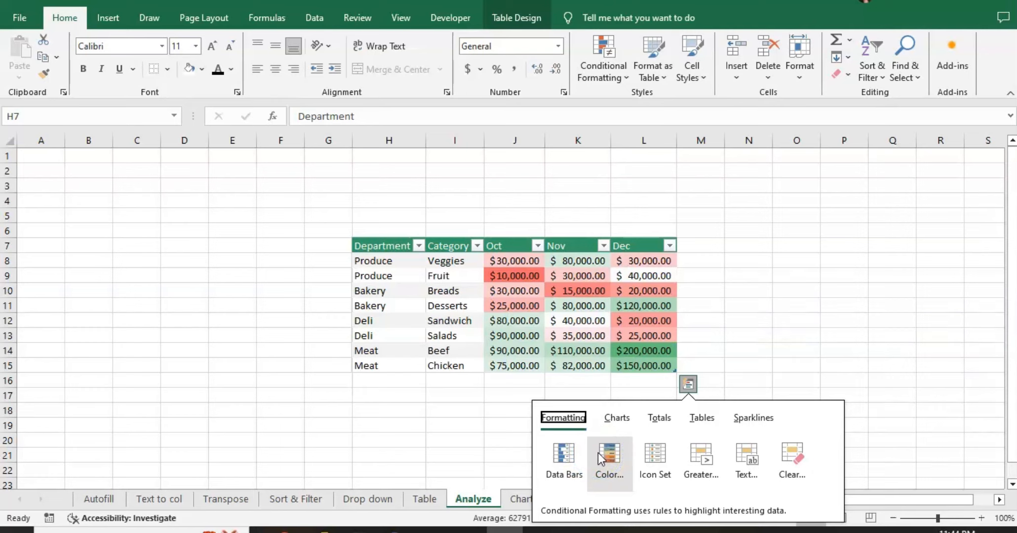
click(657, 459)
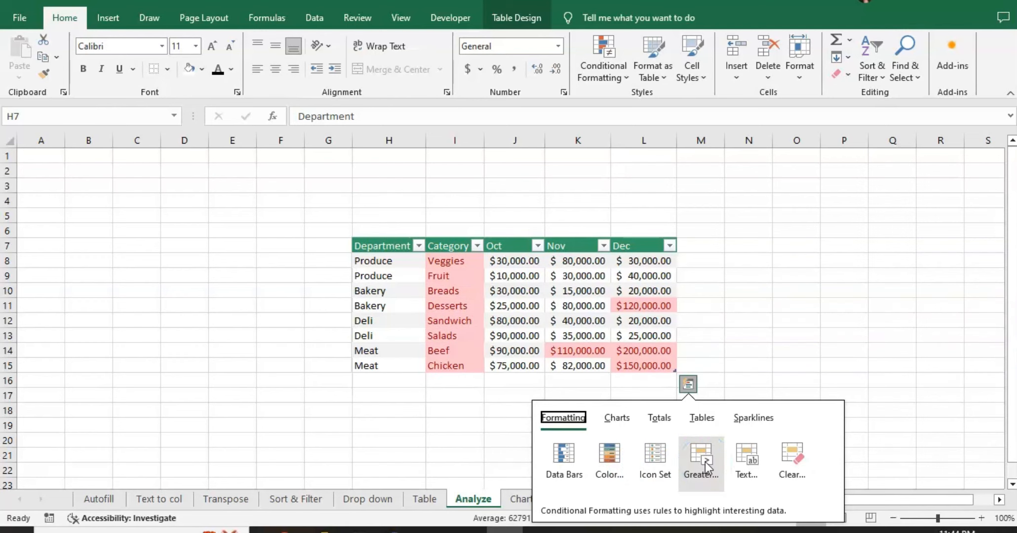
click(712, 478)
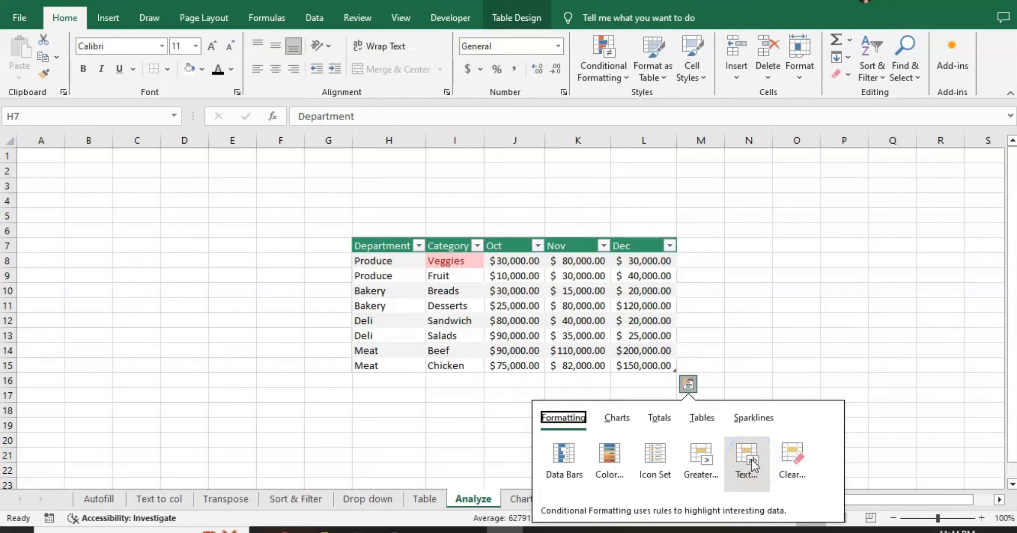
click(803, 455)
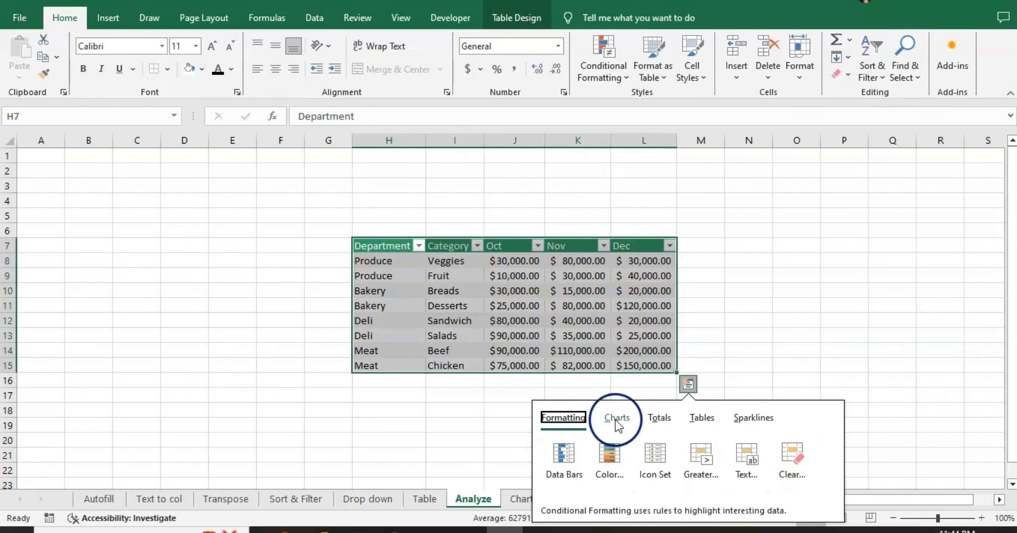
- Try a clustered column chart of the table from Quick Analysis, placing it beside the data, and delete it
click(616, 420)
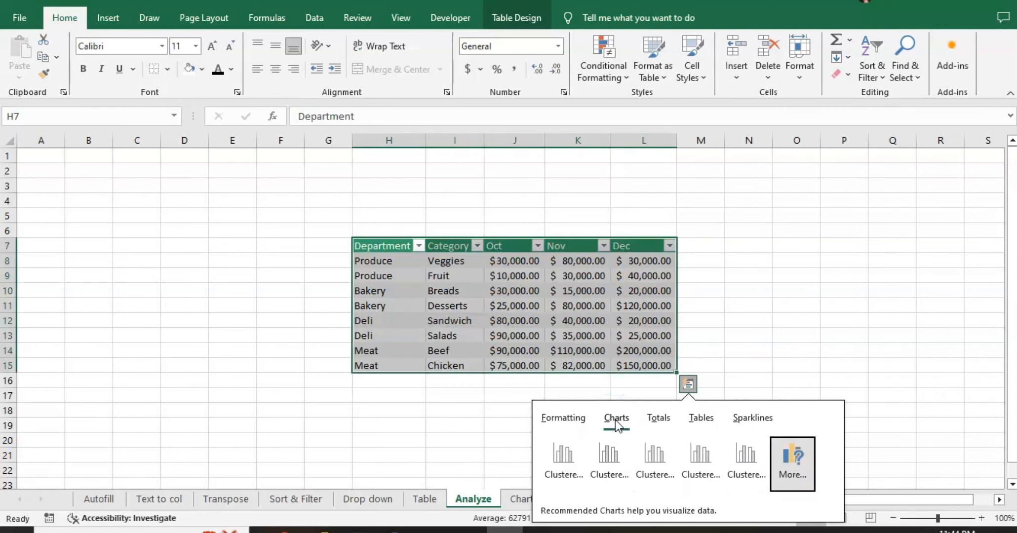
click(573, 461)
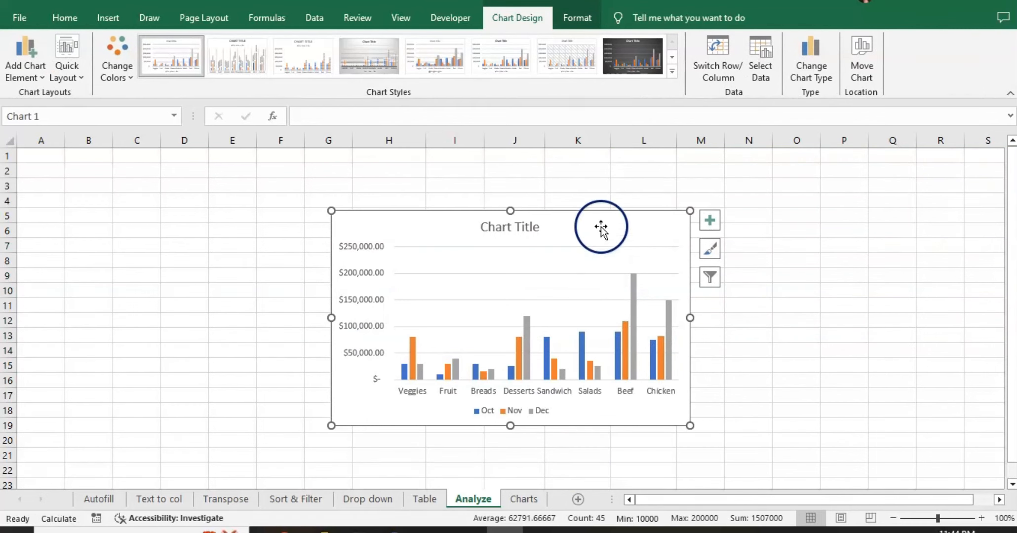
mouse_move(601, 228)
mouse_down()
mouse_move(425, 221)
mouse_move(339, 252)
mouse_move(456, 233)
mouse_move(963, 206)
mouse_up()
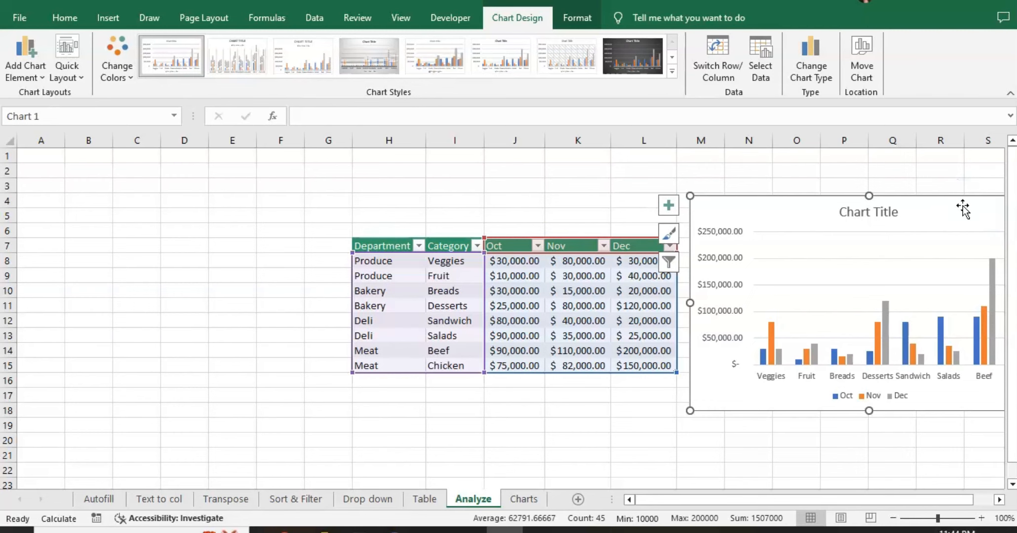
key(Delete)
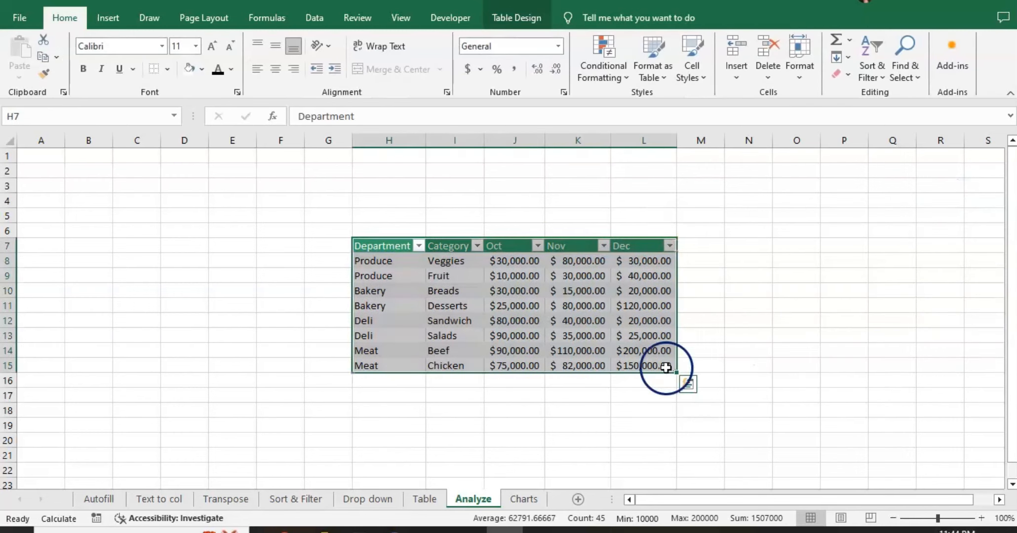
- Preview the Quick Analysis totals for the table, including the sum, count, % total and running total options
click(689, 384)
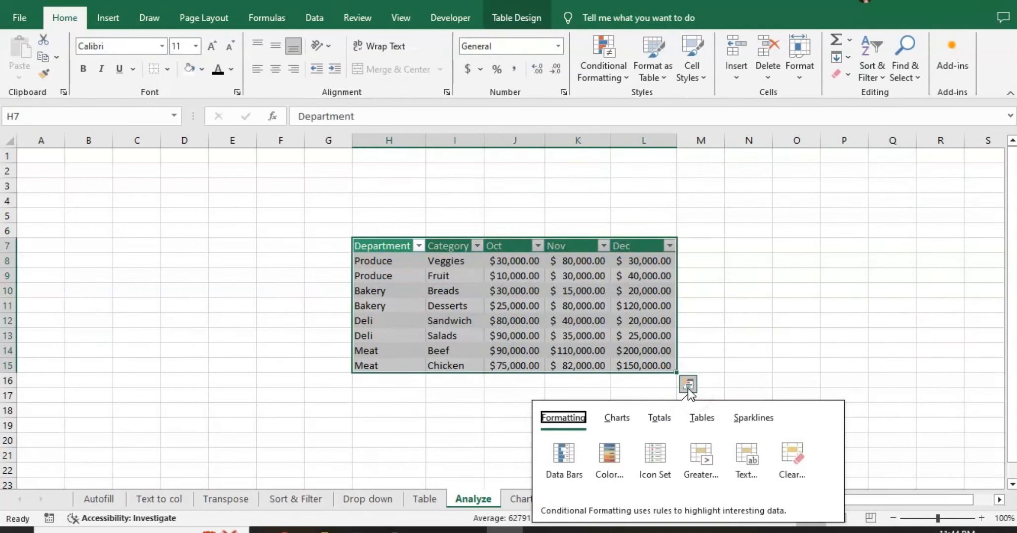
click(618, 419)
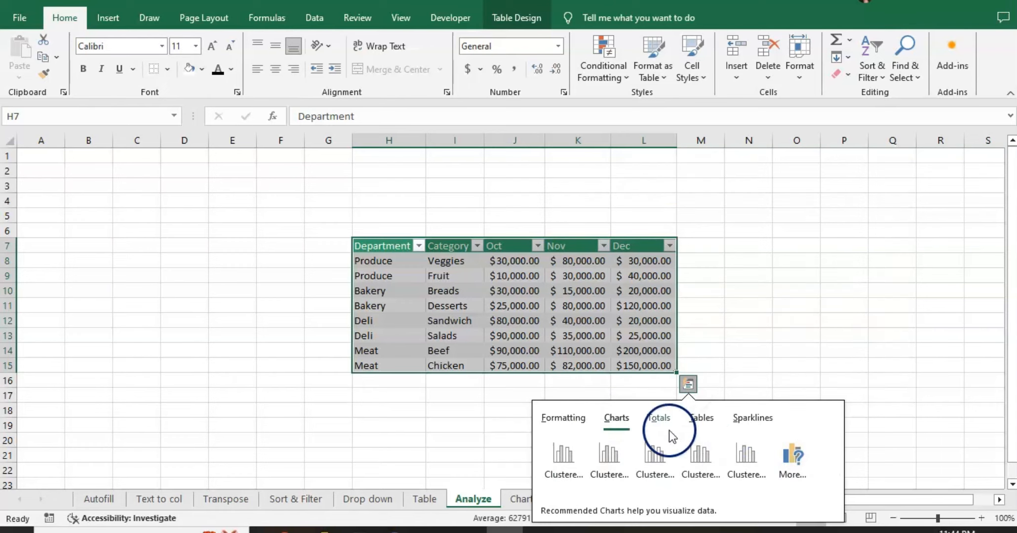
click(658, 420)
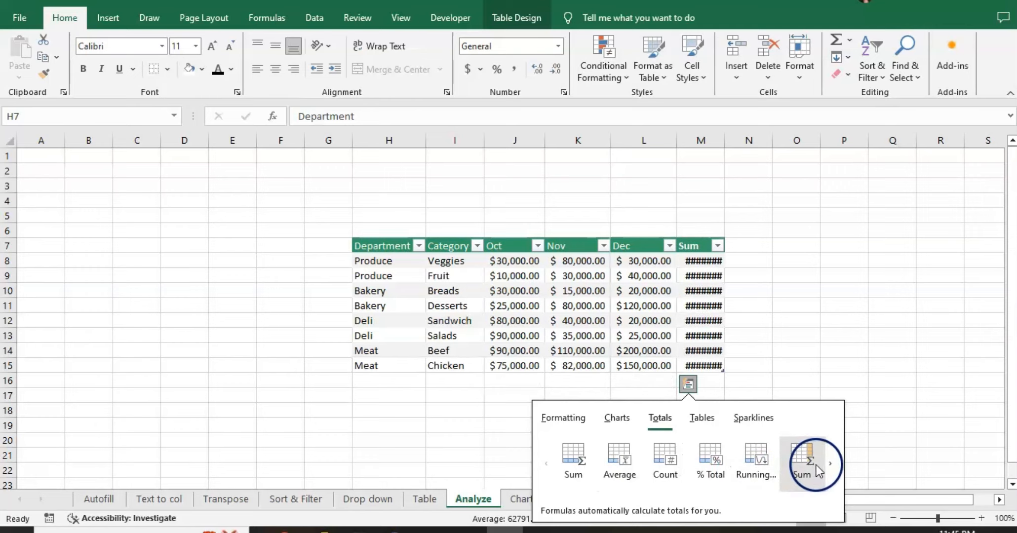
click(833, 467)
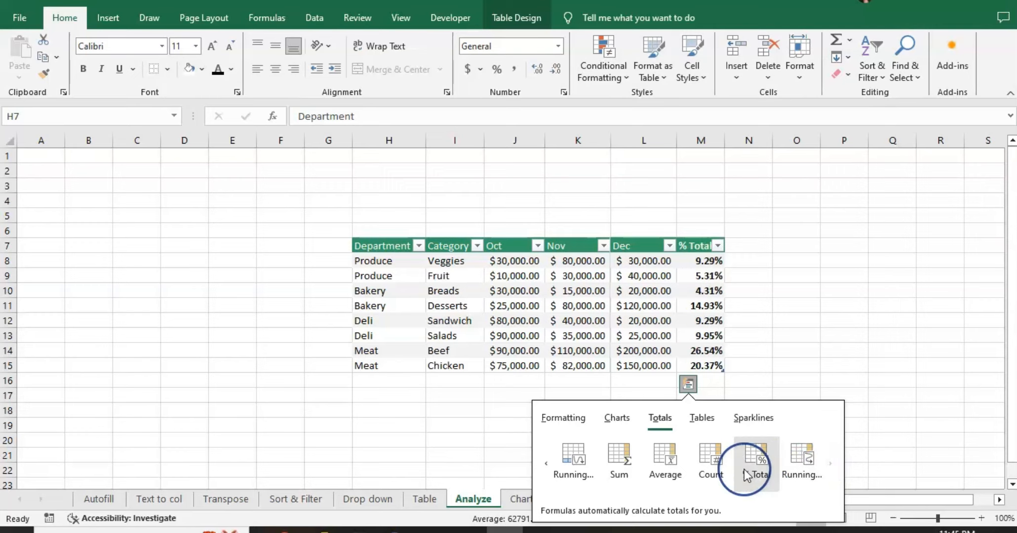
click(710, 467)
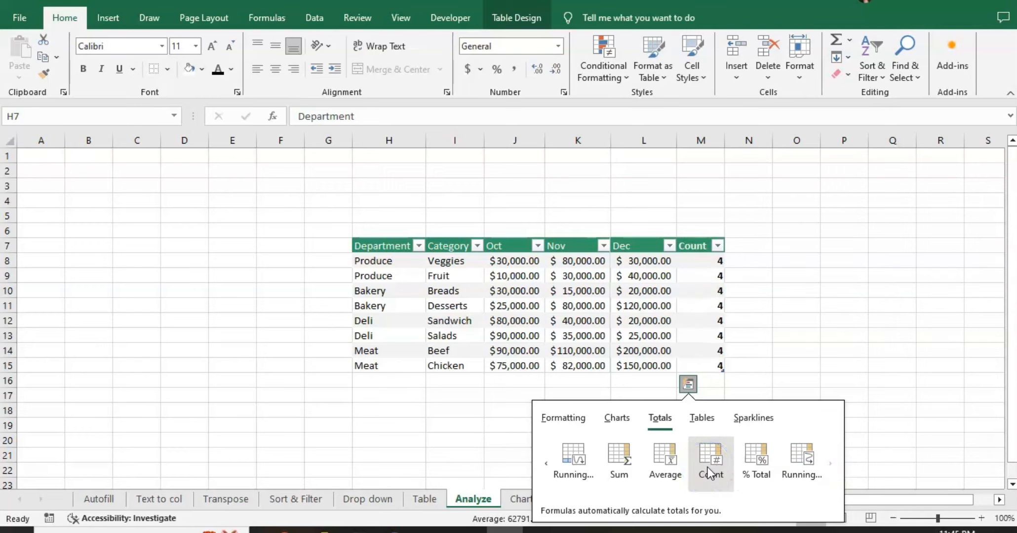
click(620, 465)
click(566, 469)
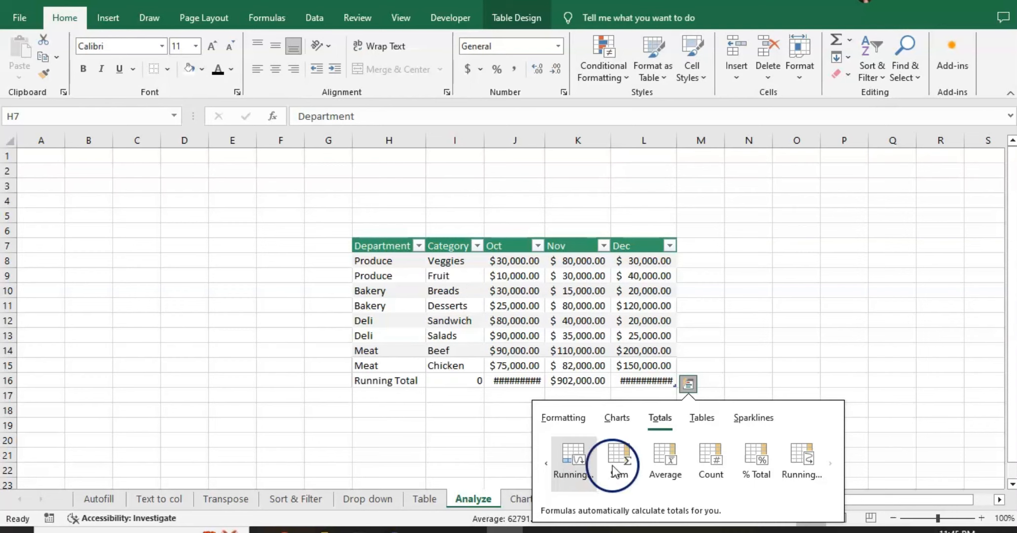
- Preview the Quick Analysis table options, including the PivotTable for the sum of Oct by department
click(703, 420)
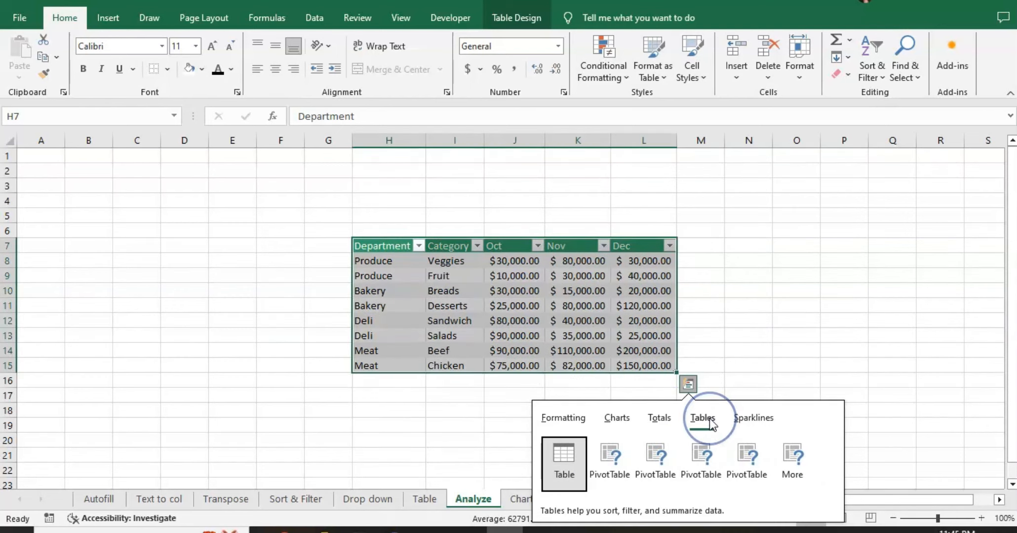
click(563, 477)
mouse_move(602, 477)
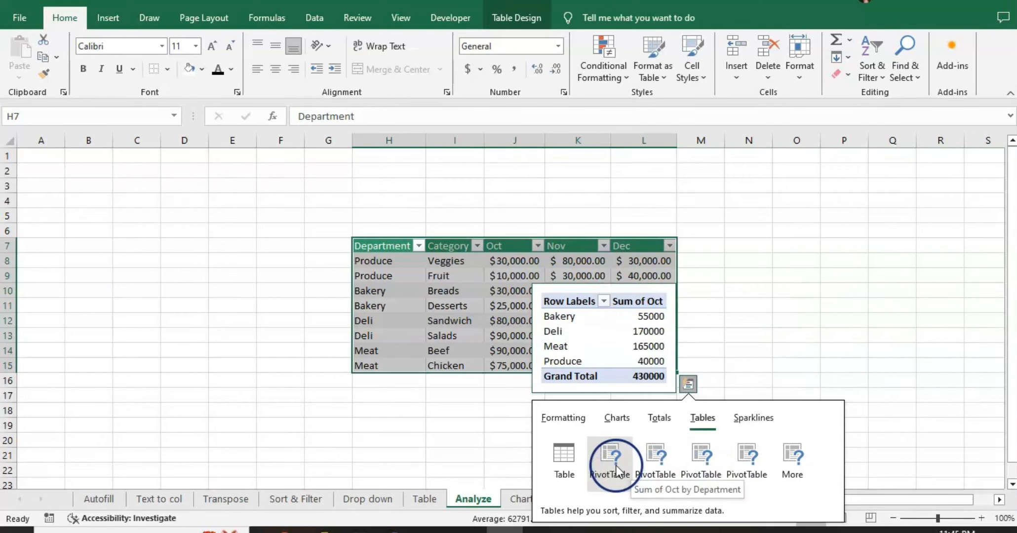
- Add column sparklines for each row's Oct to Dec values in M8:M15 using Quick Analysis, and check the first few
click(750, 421)
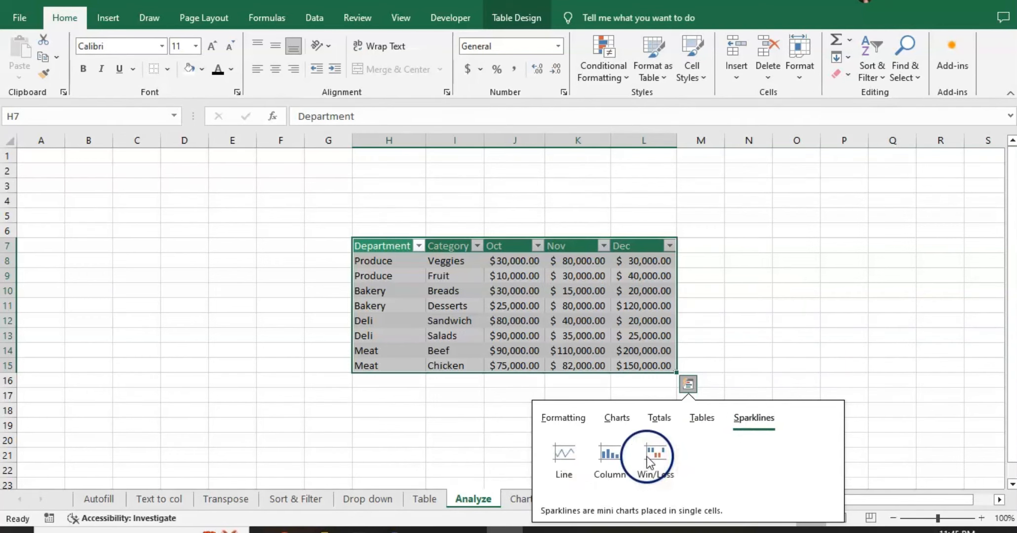
click(602, 471)
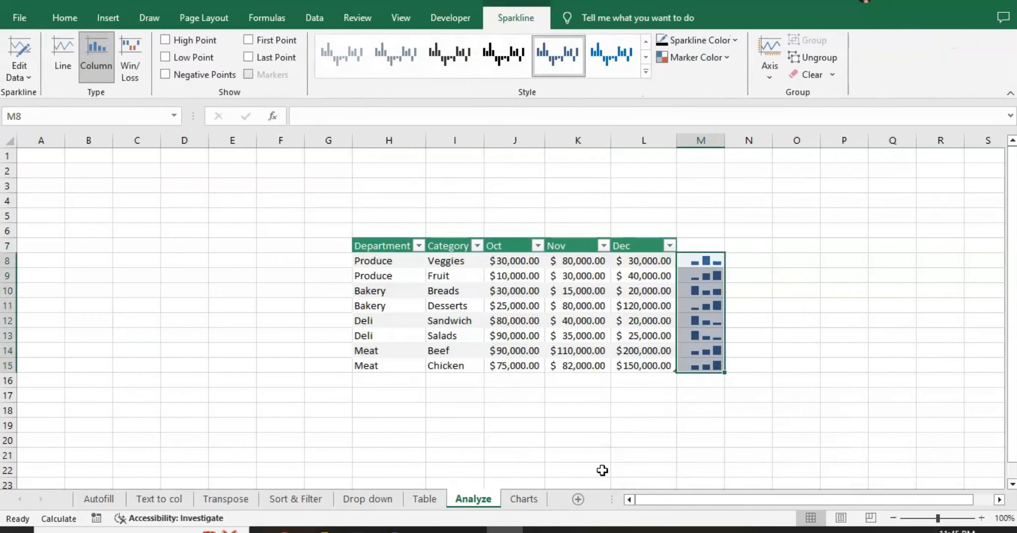
click(766, 443)
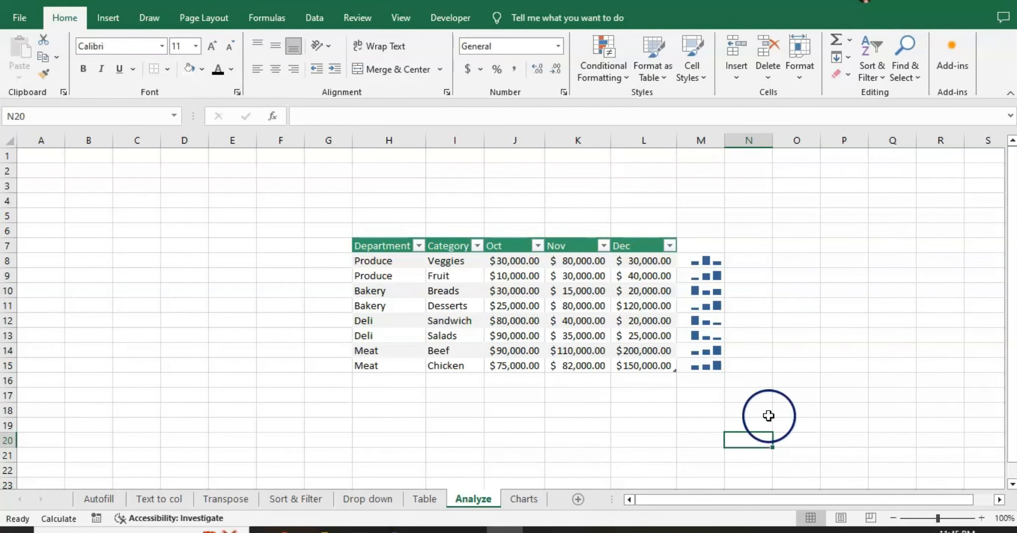
click(702, 262)
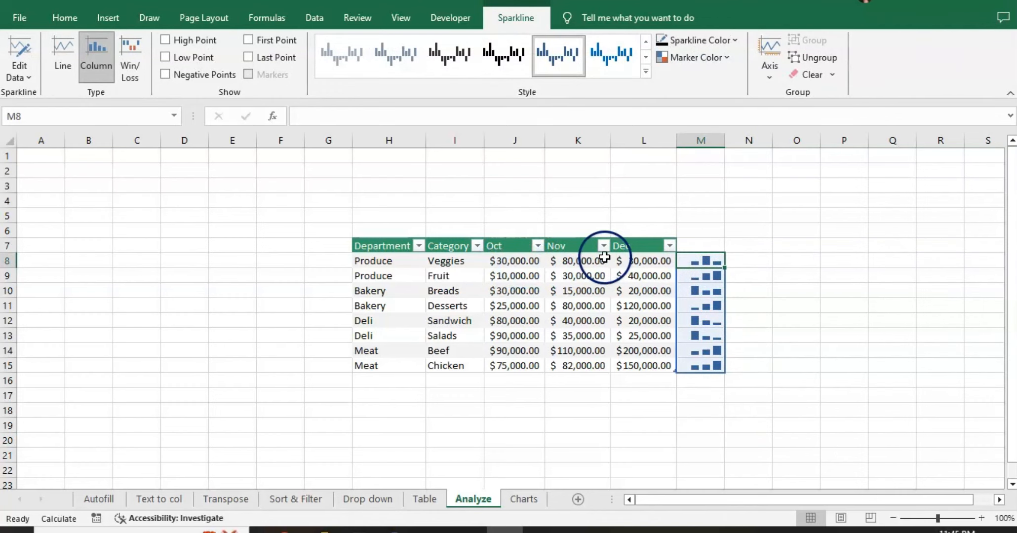
click(701, 275)
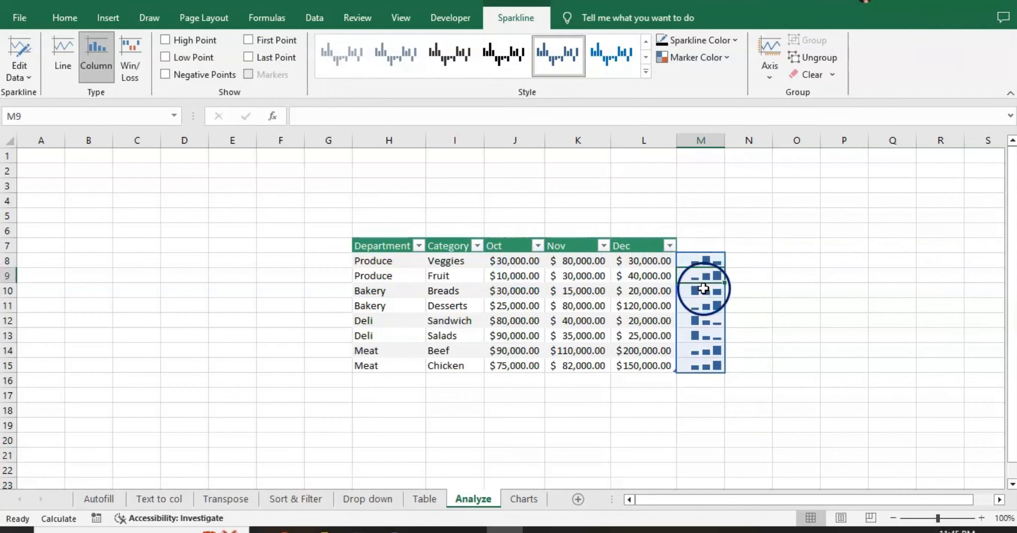
click(701, 289)
click(702, 310)
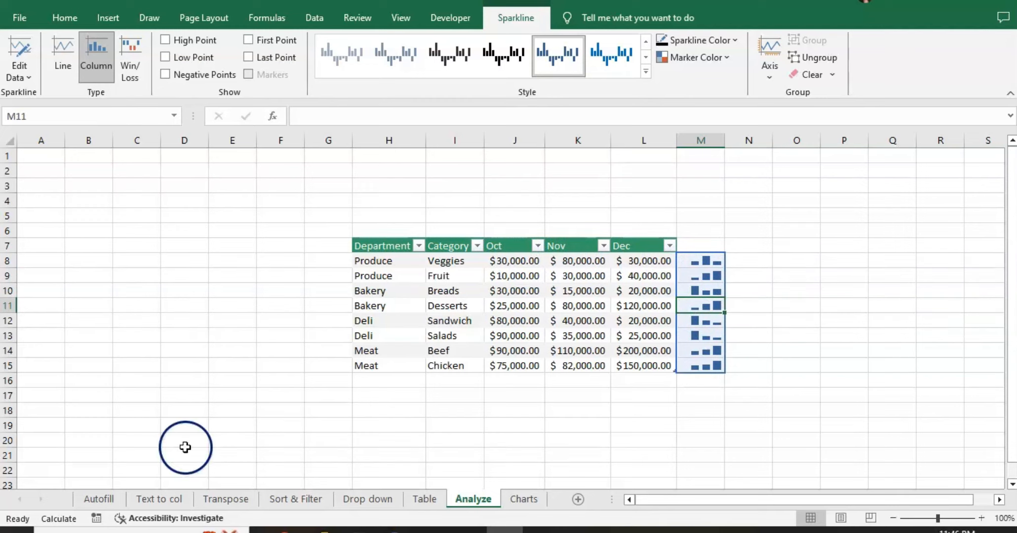
- On the Charts sheet, insert the recommended clustered column chart of conference attendance and food sales, and move it beside the table
click(525, 499)
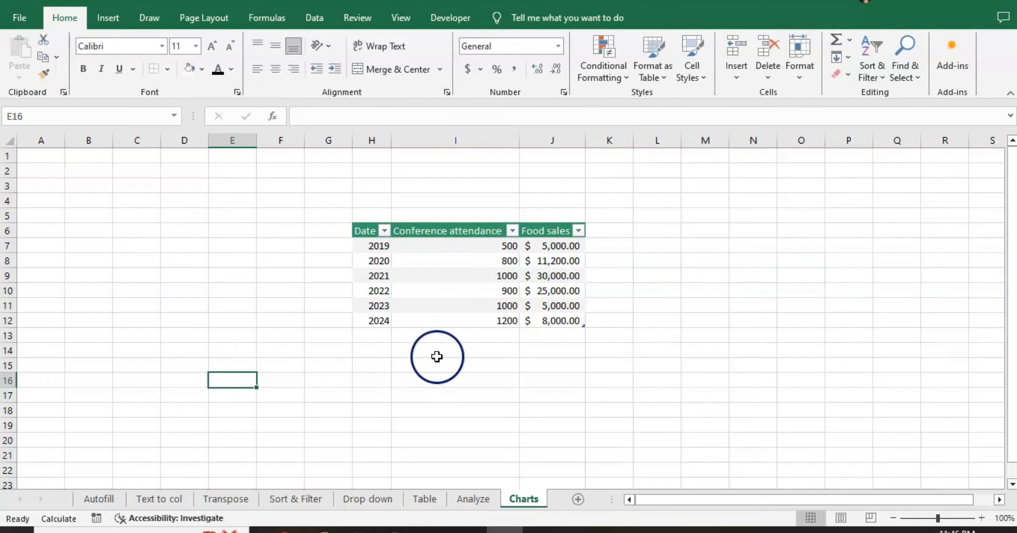
click(456, 276)
click(108, 20)
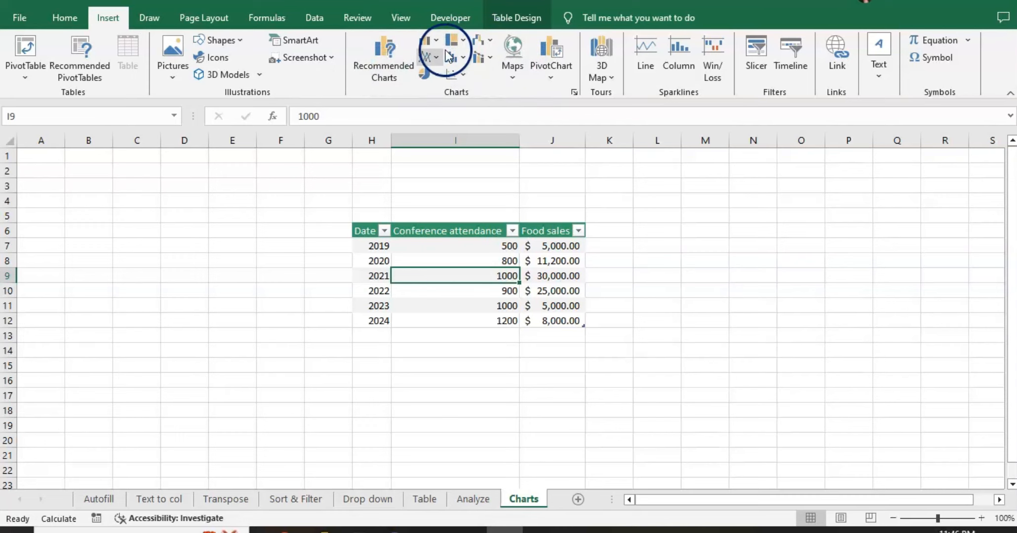
click(391, 79)
click(380, 173)
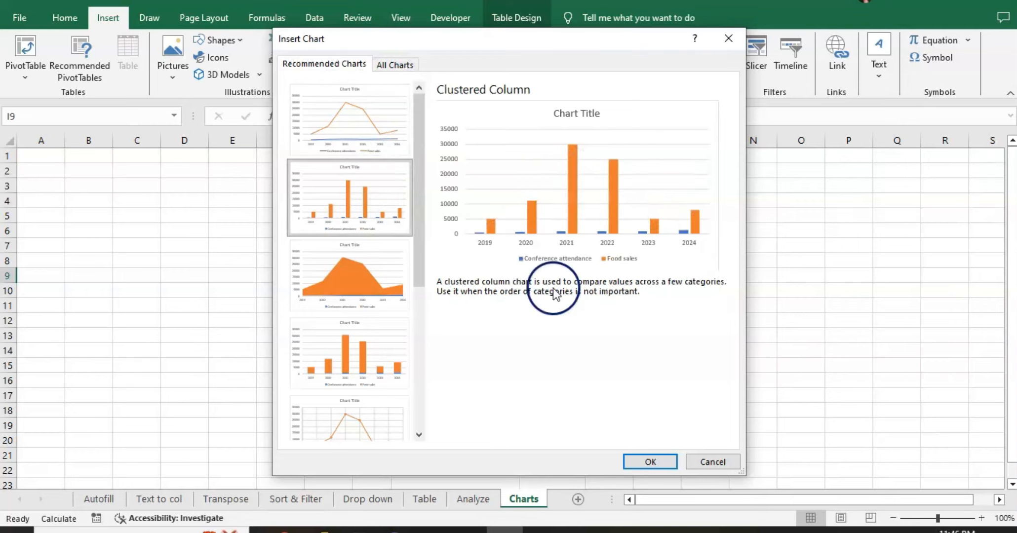
click(645, 461)
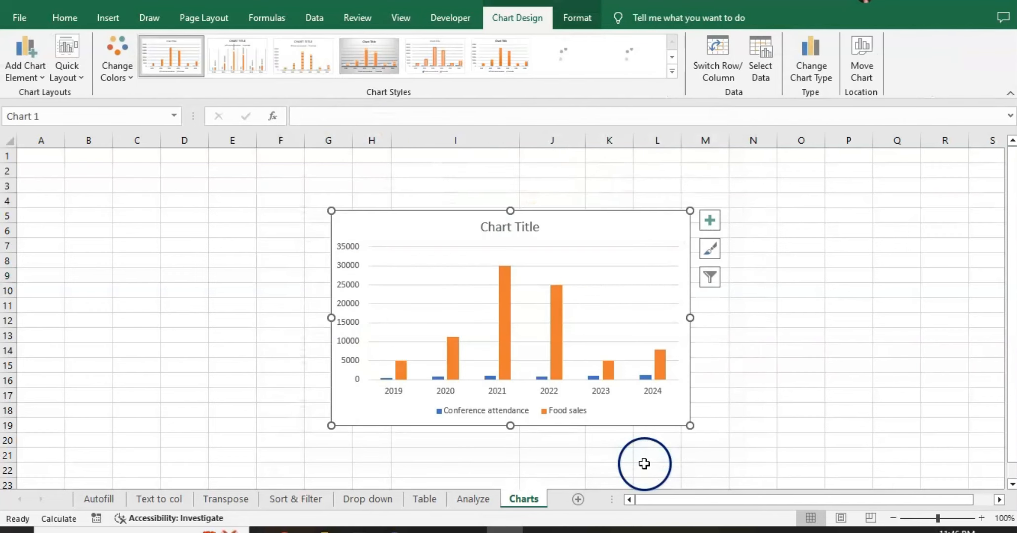
drag(618, 228, 882, 208)
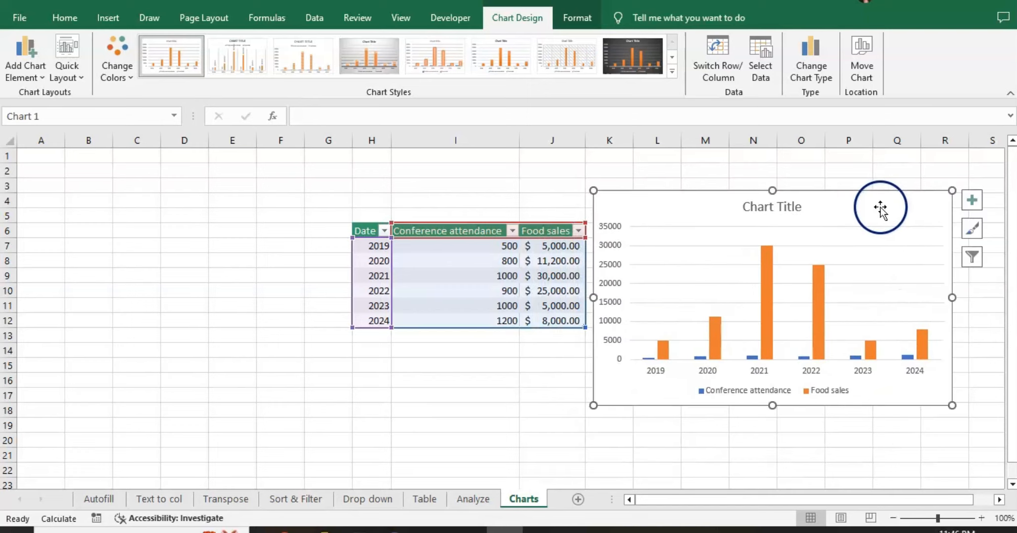
- Try out the axis titles, data labels, data table and error bars on the chart, switching each one off again
click(972, 201)
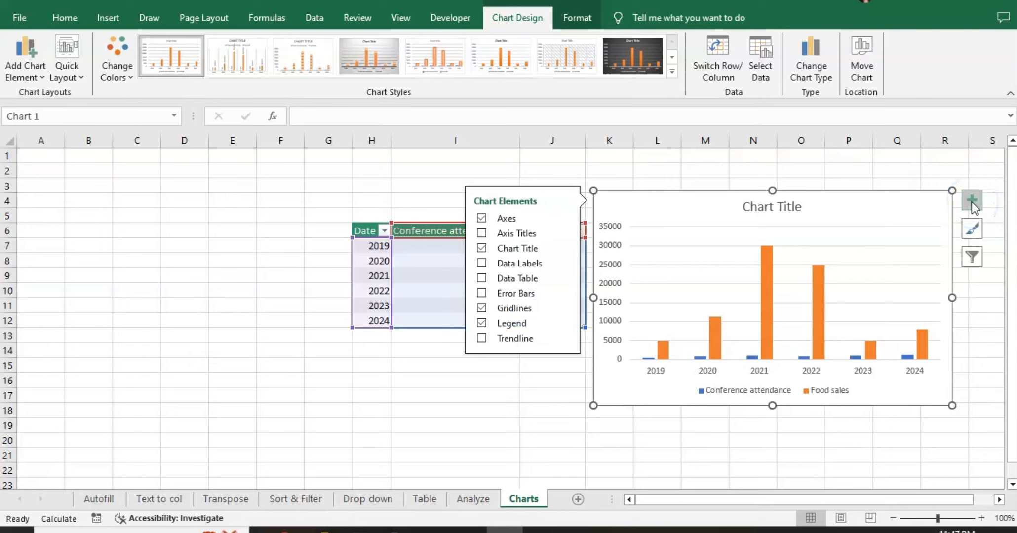
click(483, 234)
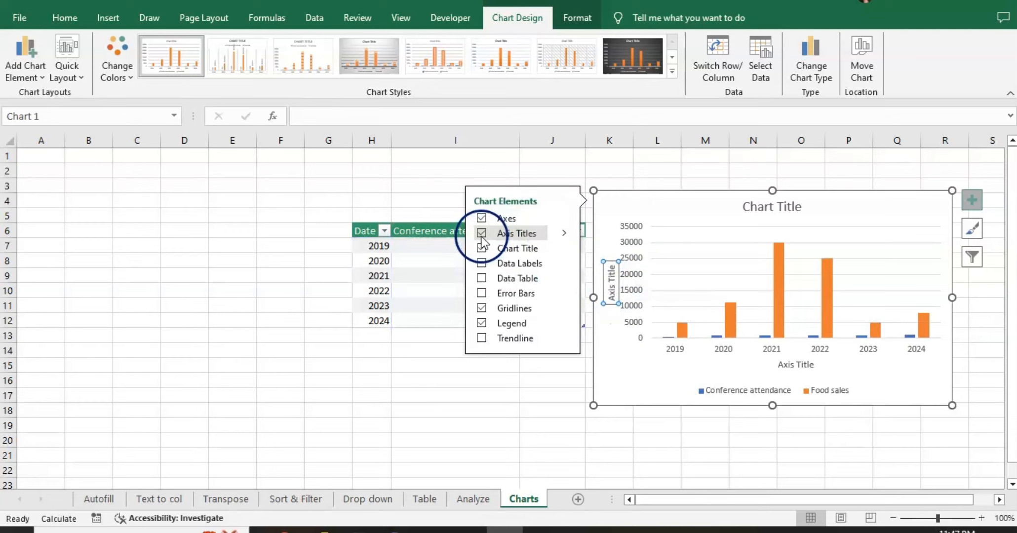
click(482, 235)
click(482, 266)
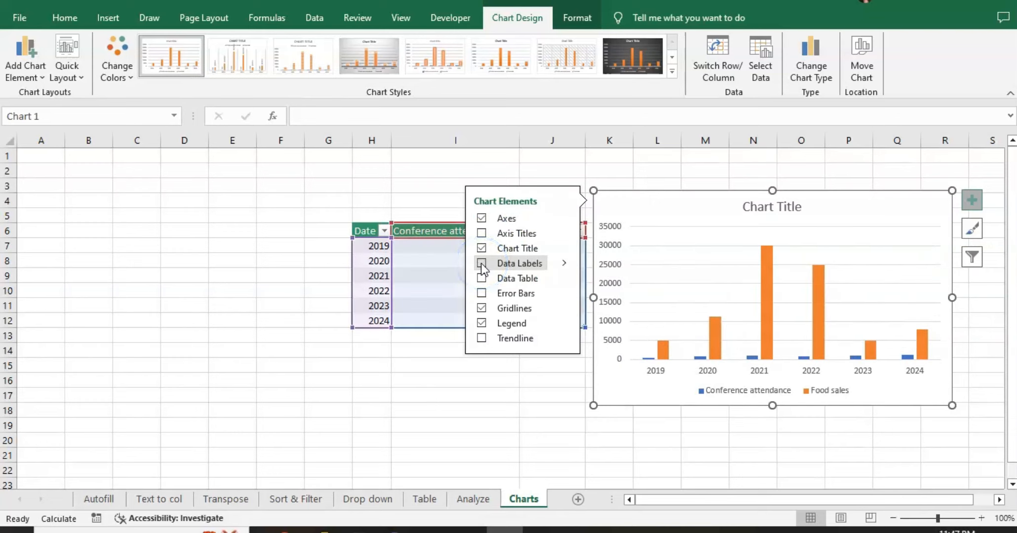
click(482, 280)
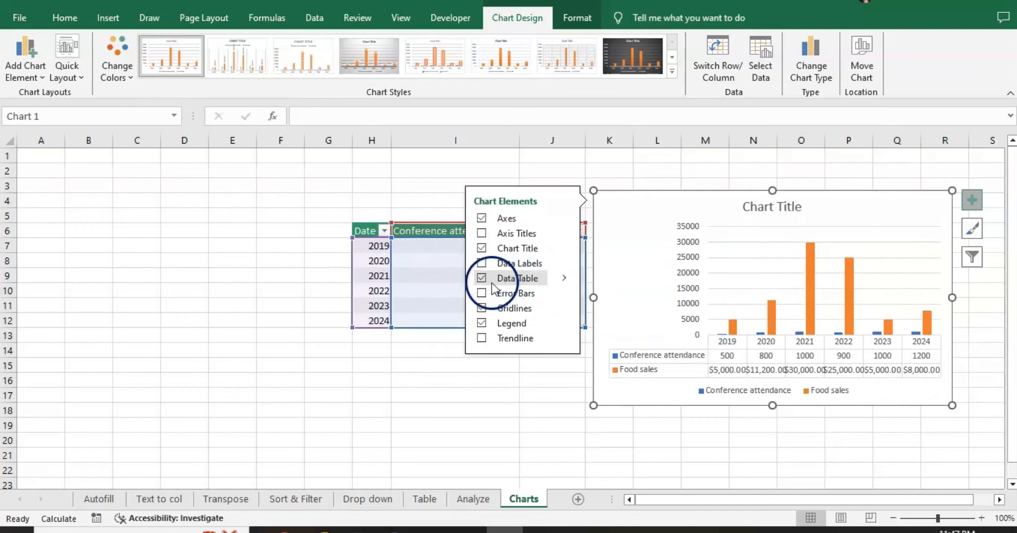
click(482, 280)
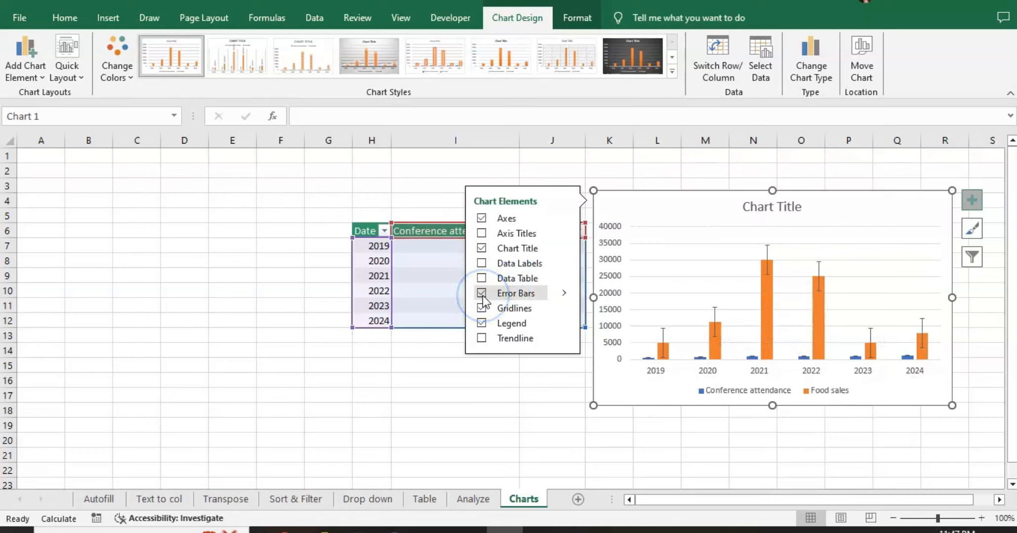
click(482, 296)
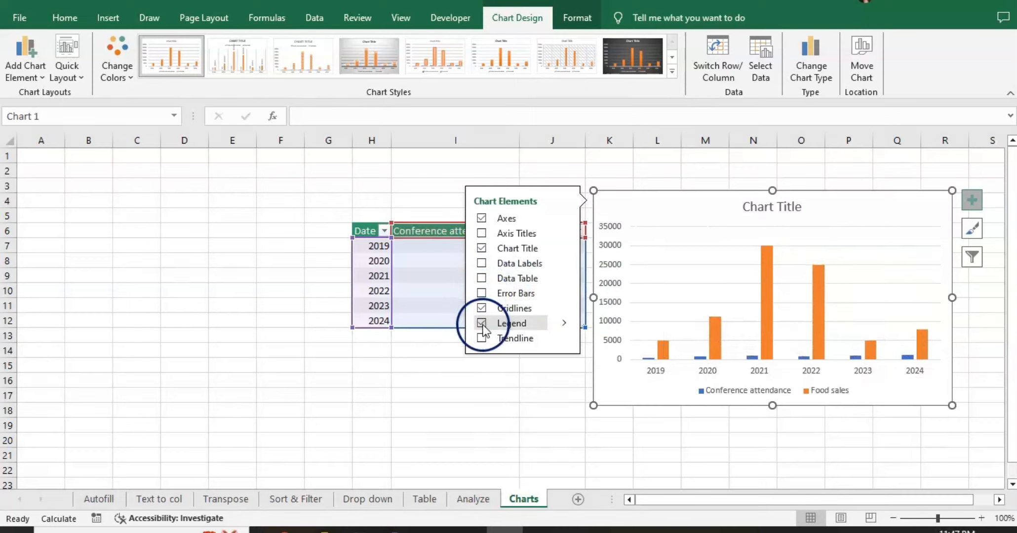
- Try a trendline based on the Conference attendance series and remove it from the chart again
click(482, 339)
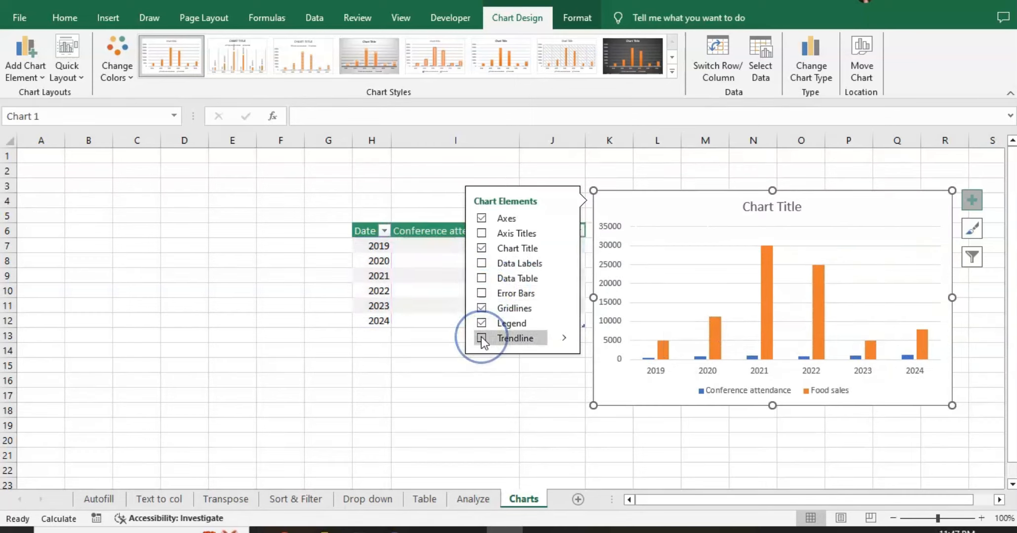
click(497, 250)
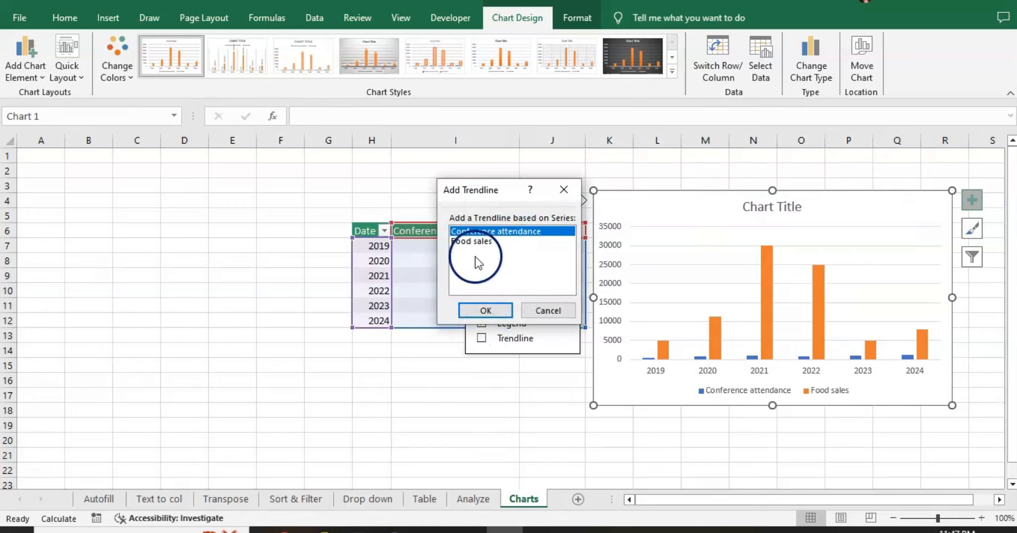
click(488, 310)
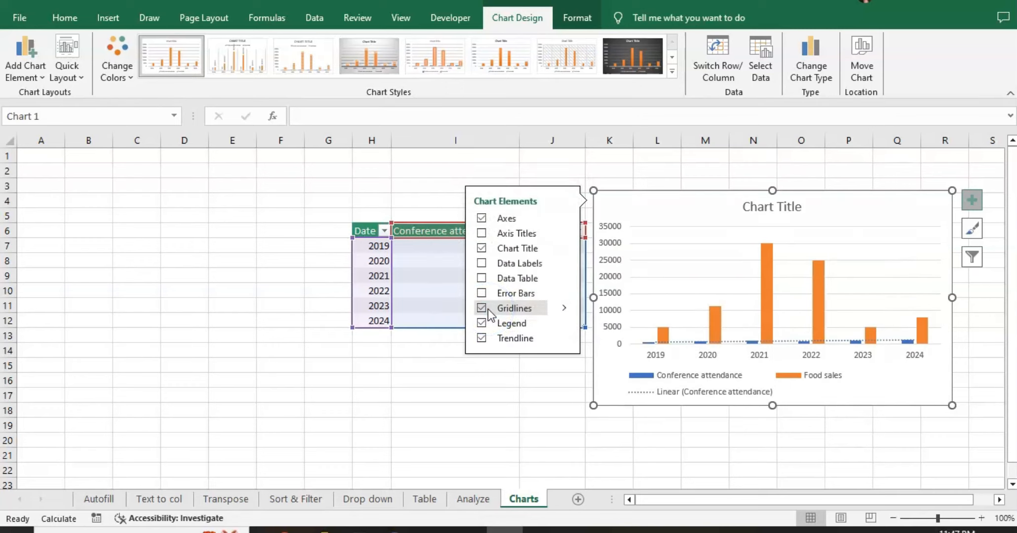
click(480, 341)
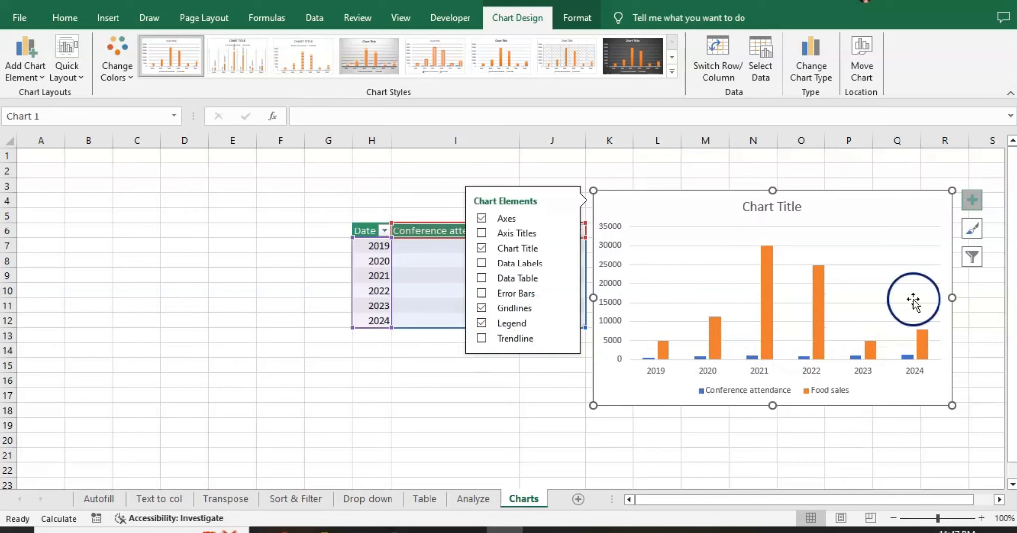
- Preview the available chart styles and color palettes, including Colorful Palette 3, without applying any
click(972, 229)
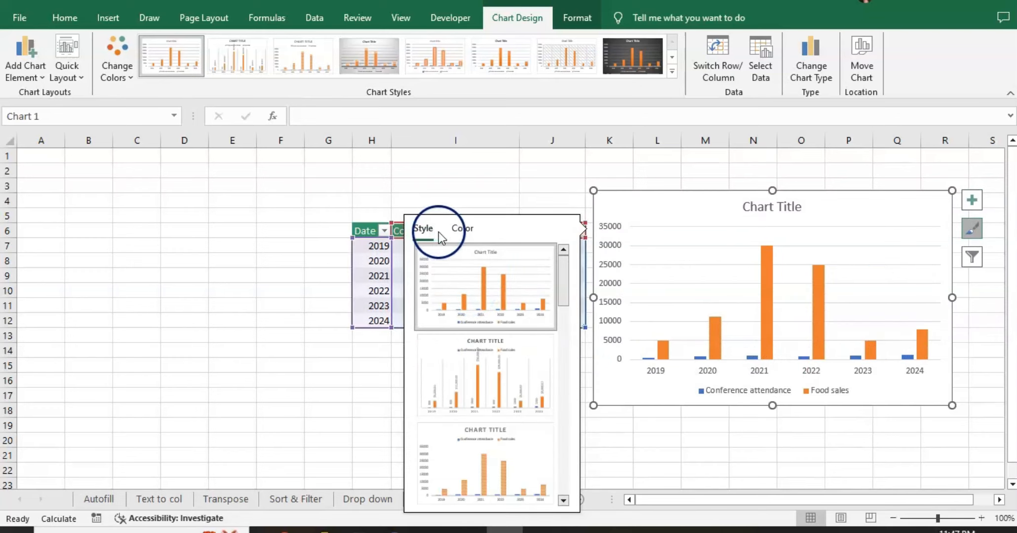
click(462, 231)
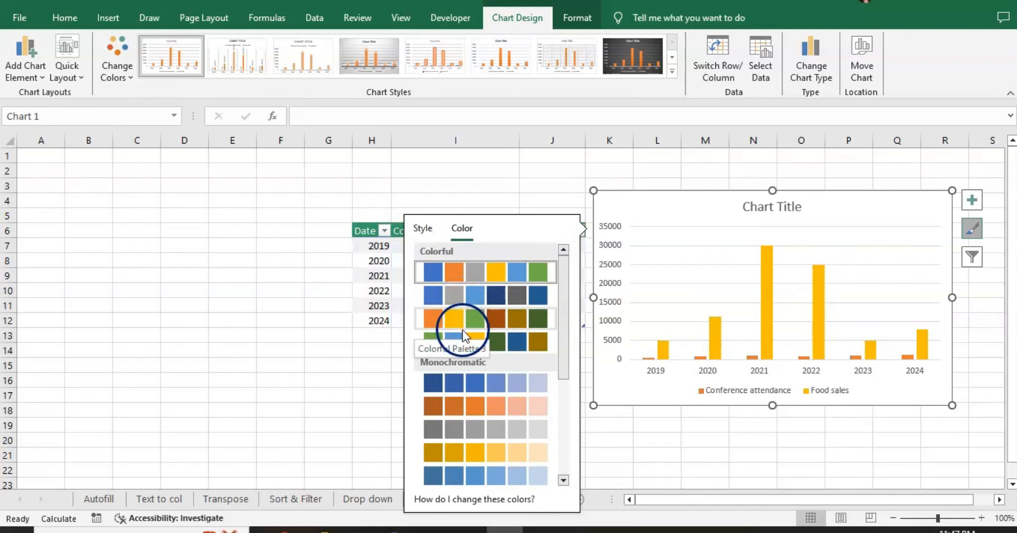
- Try excluding the 2019 and 2020 categories in the chart filter, reselect both years and leave the filter without applying it
click(973, 258)
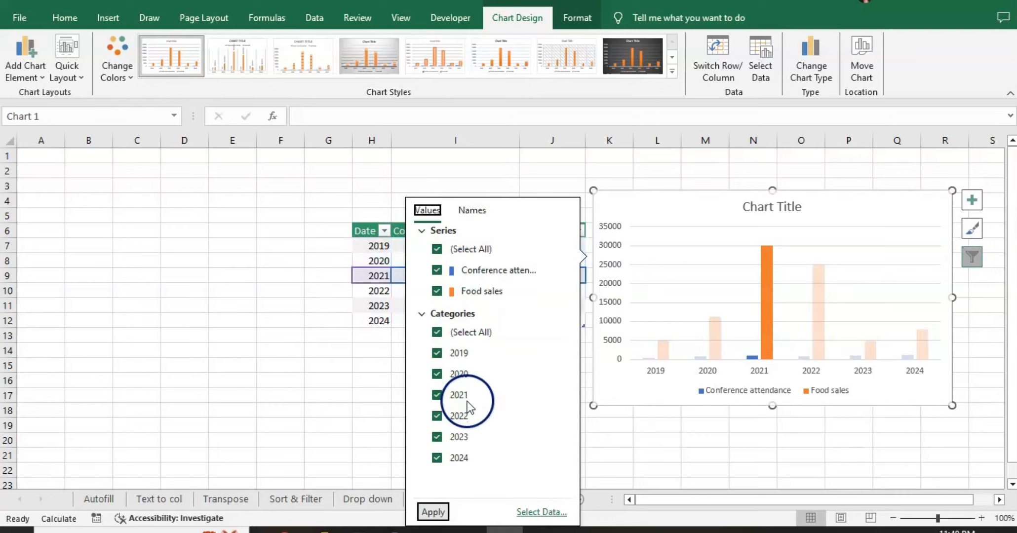
click(440, 360)
click(440, 378)
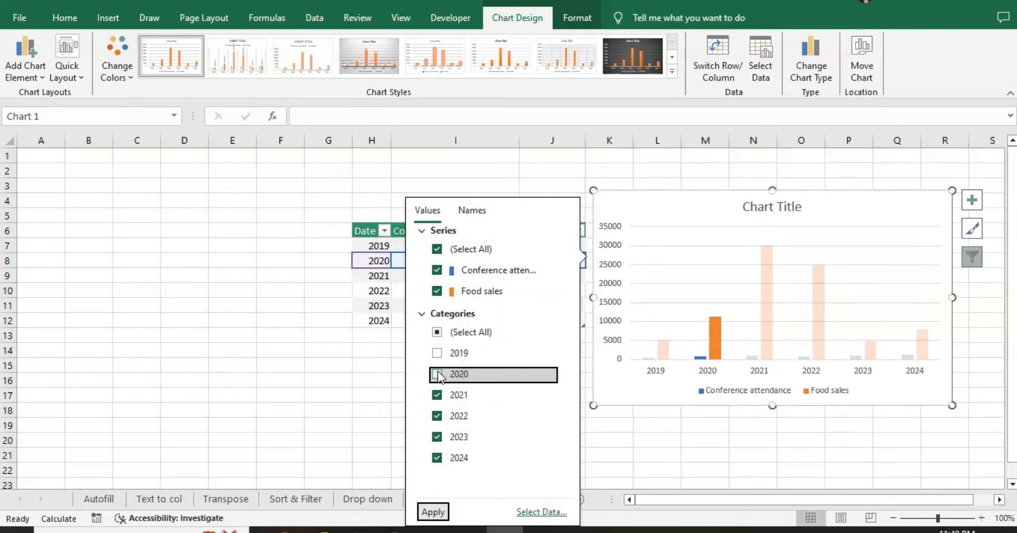
click(437, 353)
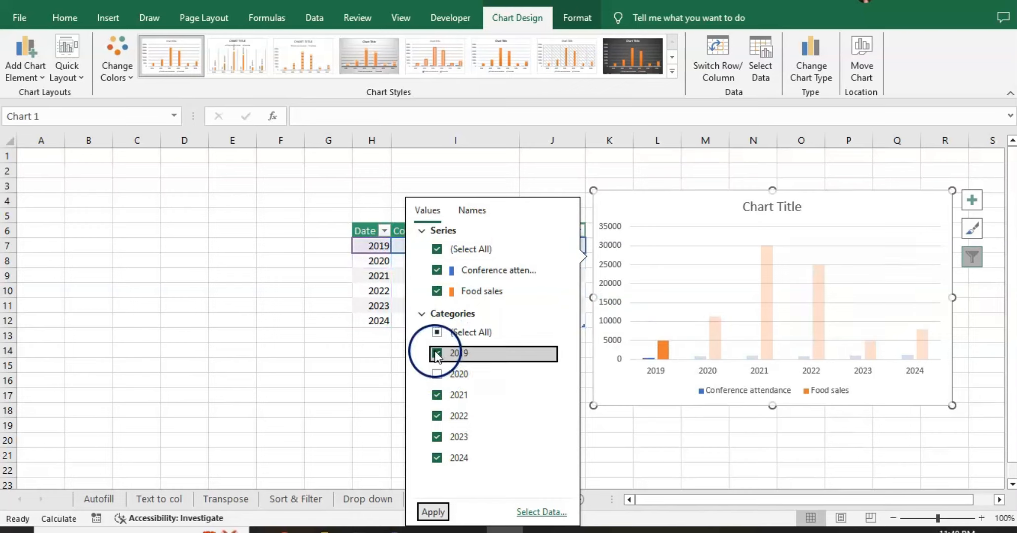
click(438, 376)
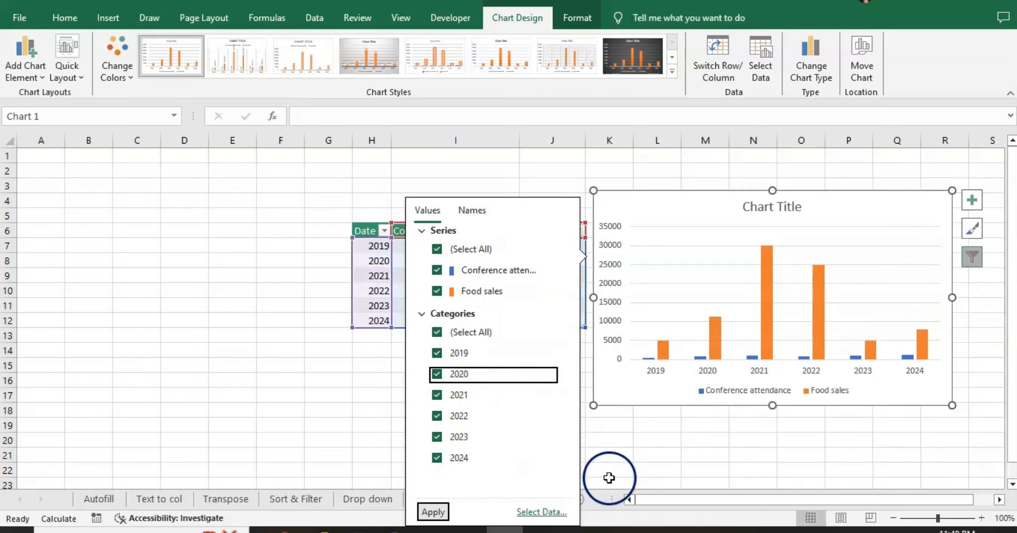
click(623, 443)
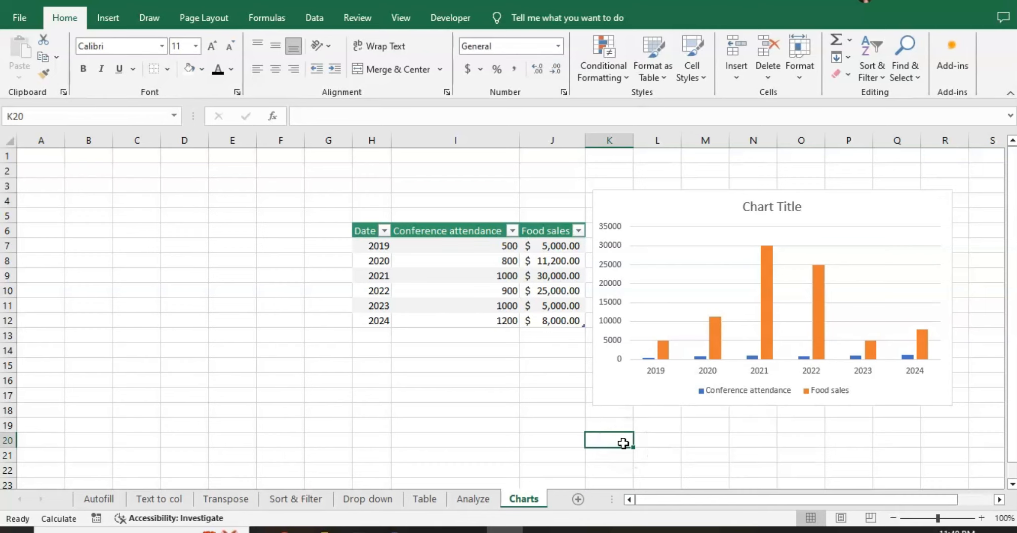